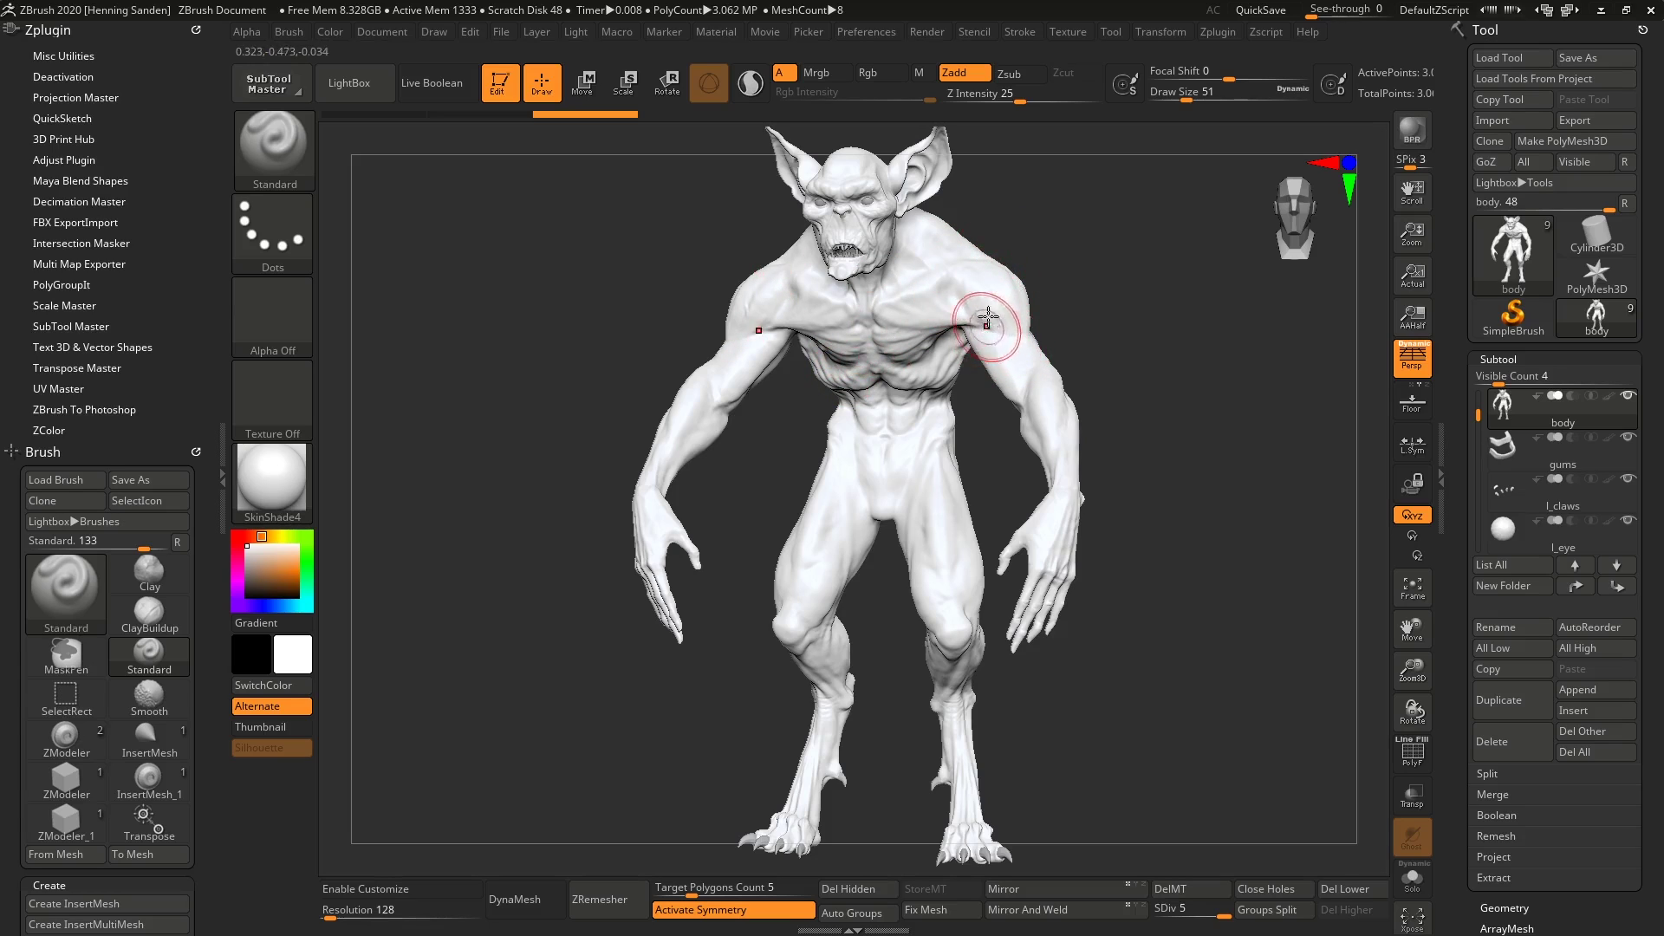
- Look through the creature's subtool list and open its Layers settings
right_click_drag(993, 371, 955, 370, "alt")
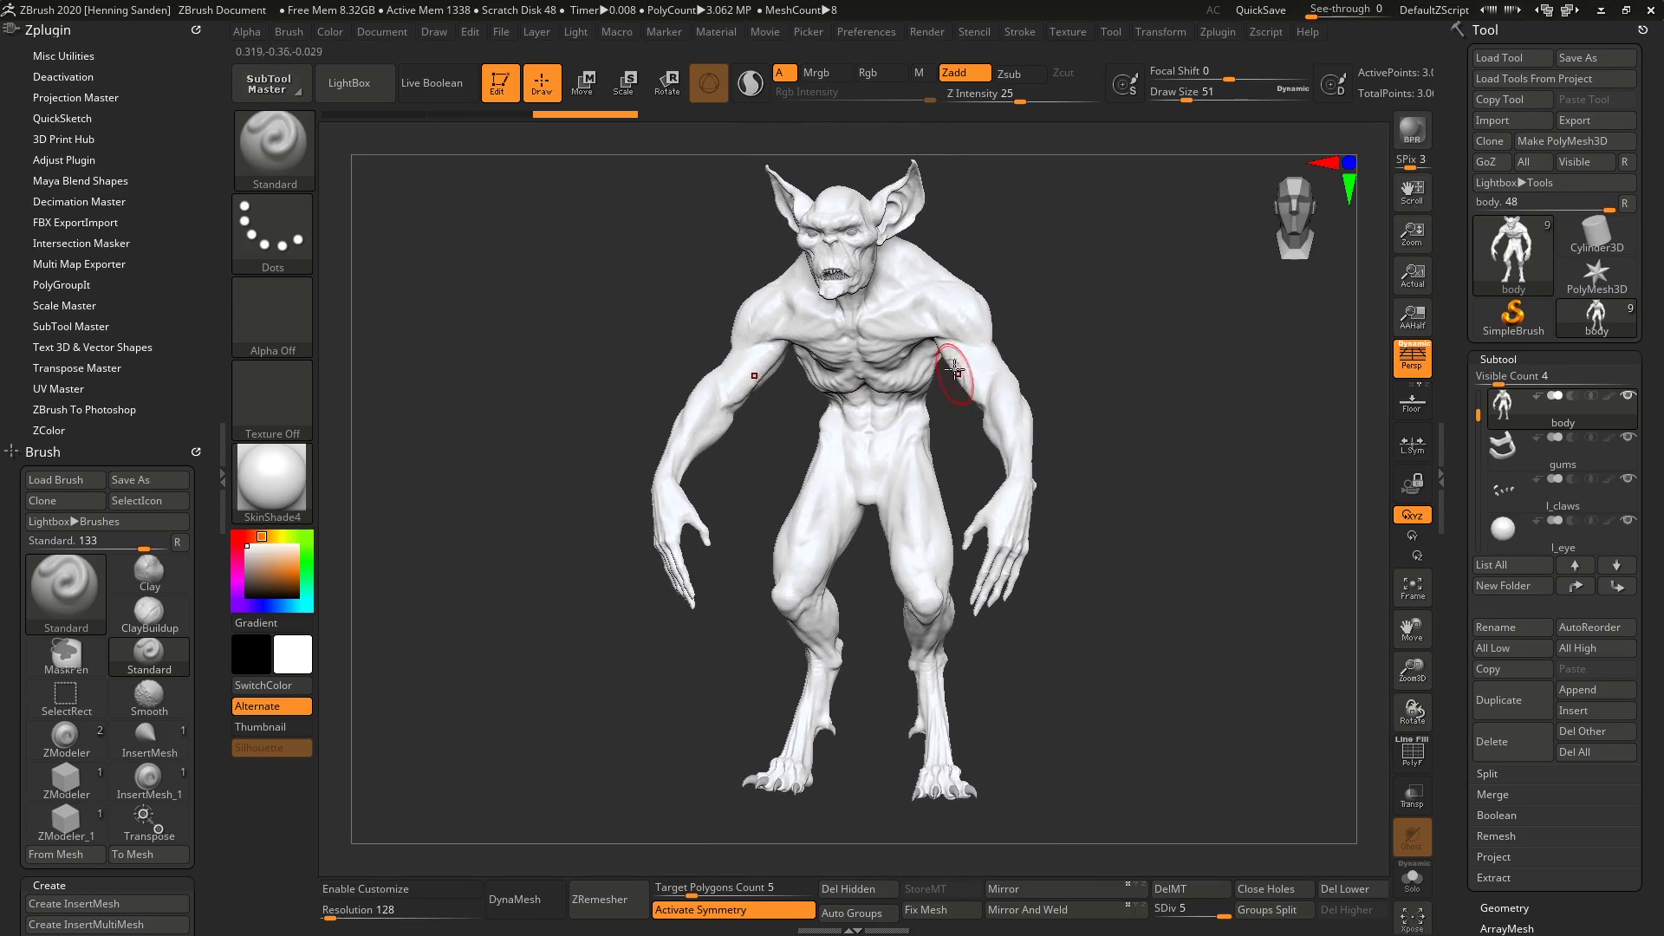
left_click_drag(1482, 413, 1466, 528)
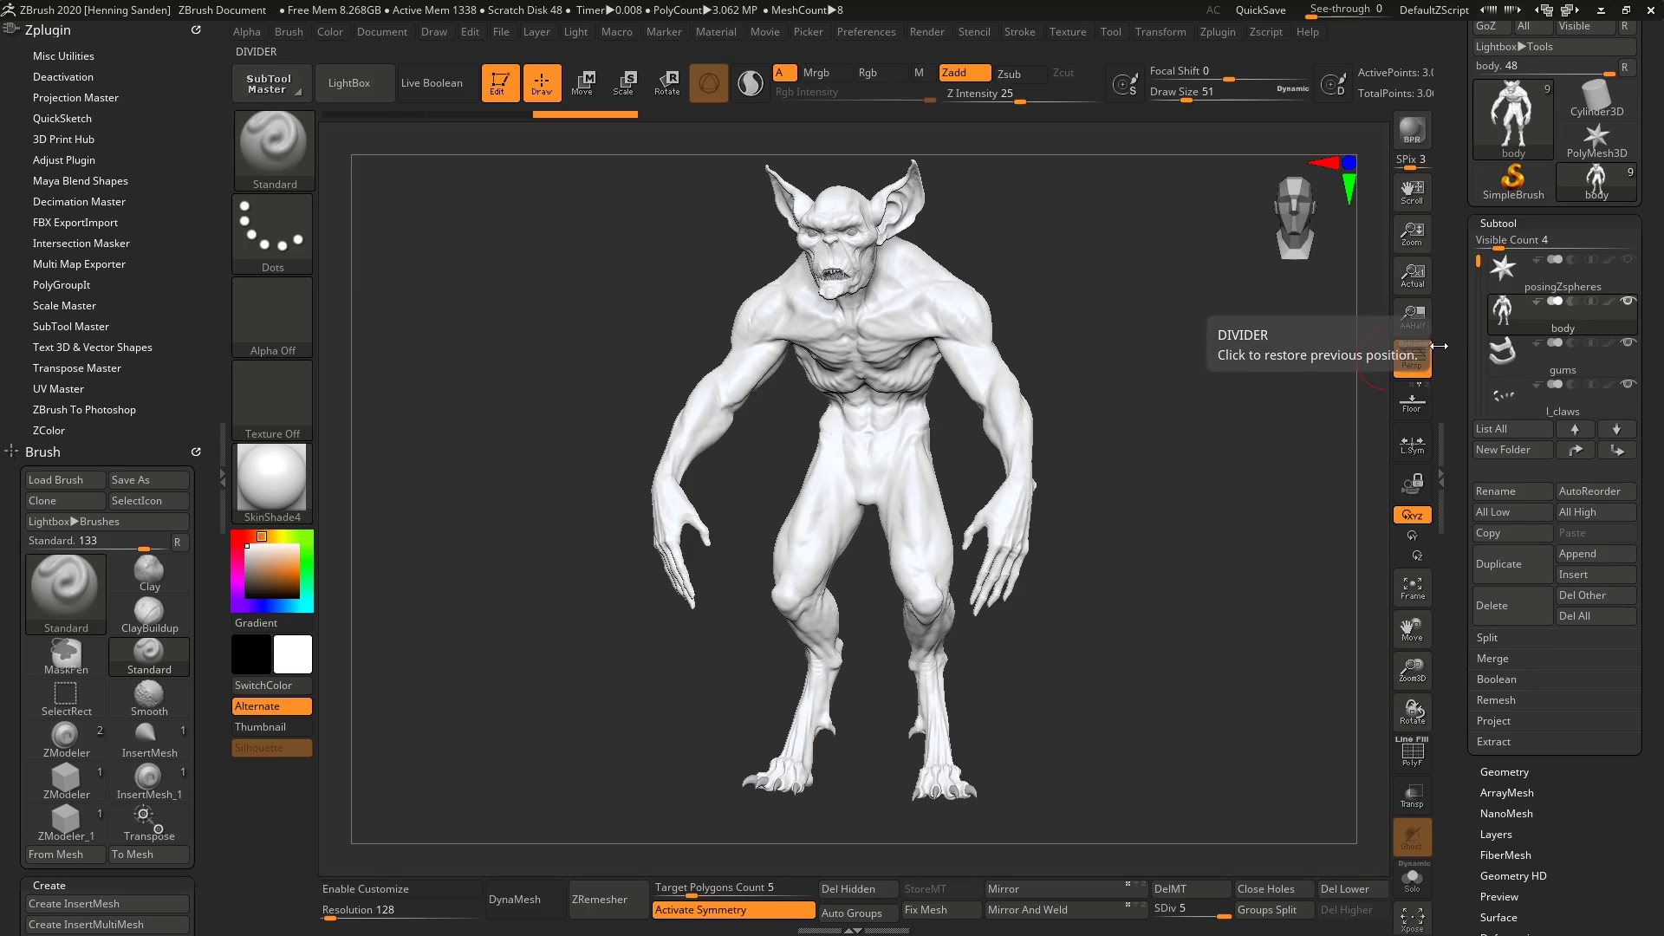
left_click_drag(1455, 531, 1460, 117)
left_click(1502, 419)
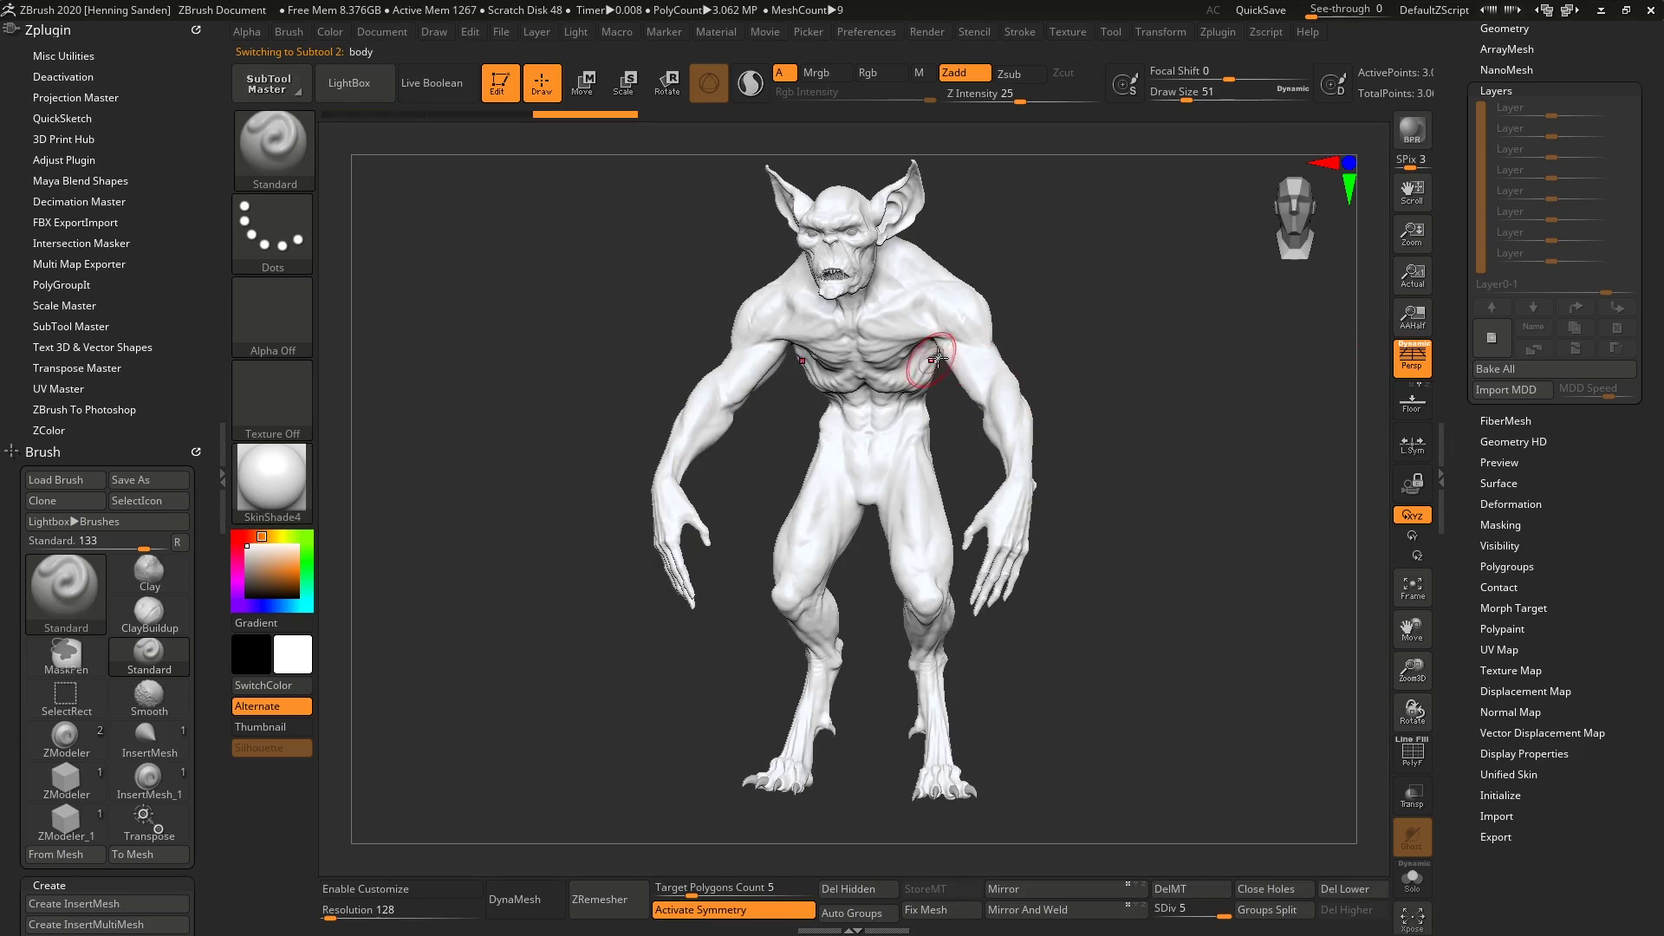
- Change the creature's display material to BasicMaterial
left_click(271, 486)
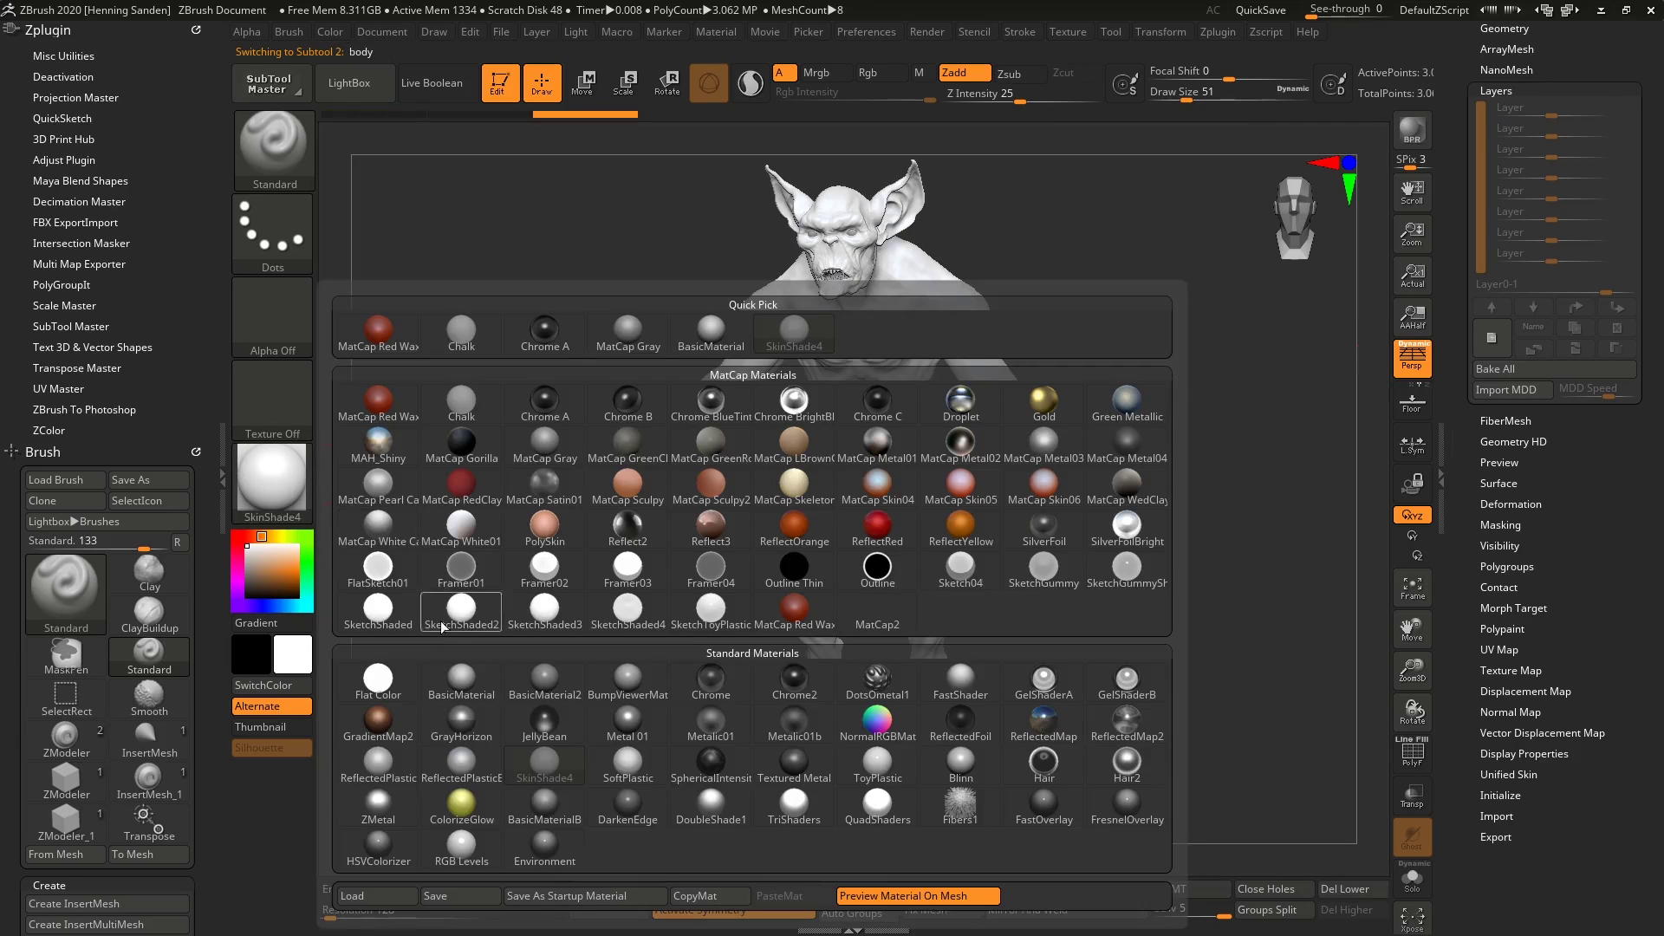
left_click(459, 677)
left_click_drag(1003, 298, 970, 343)
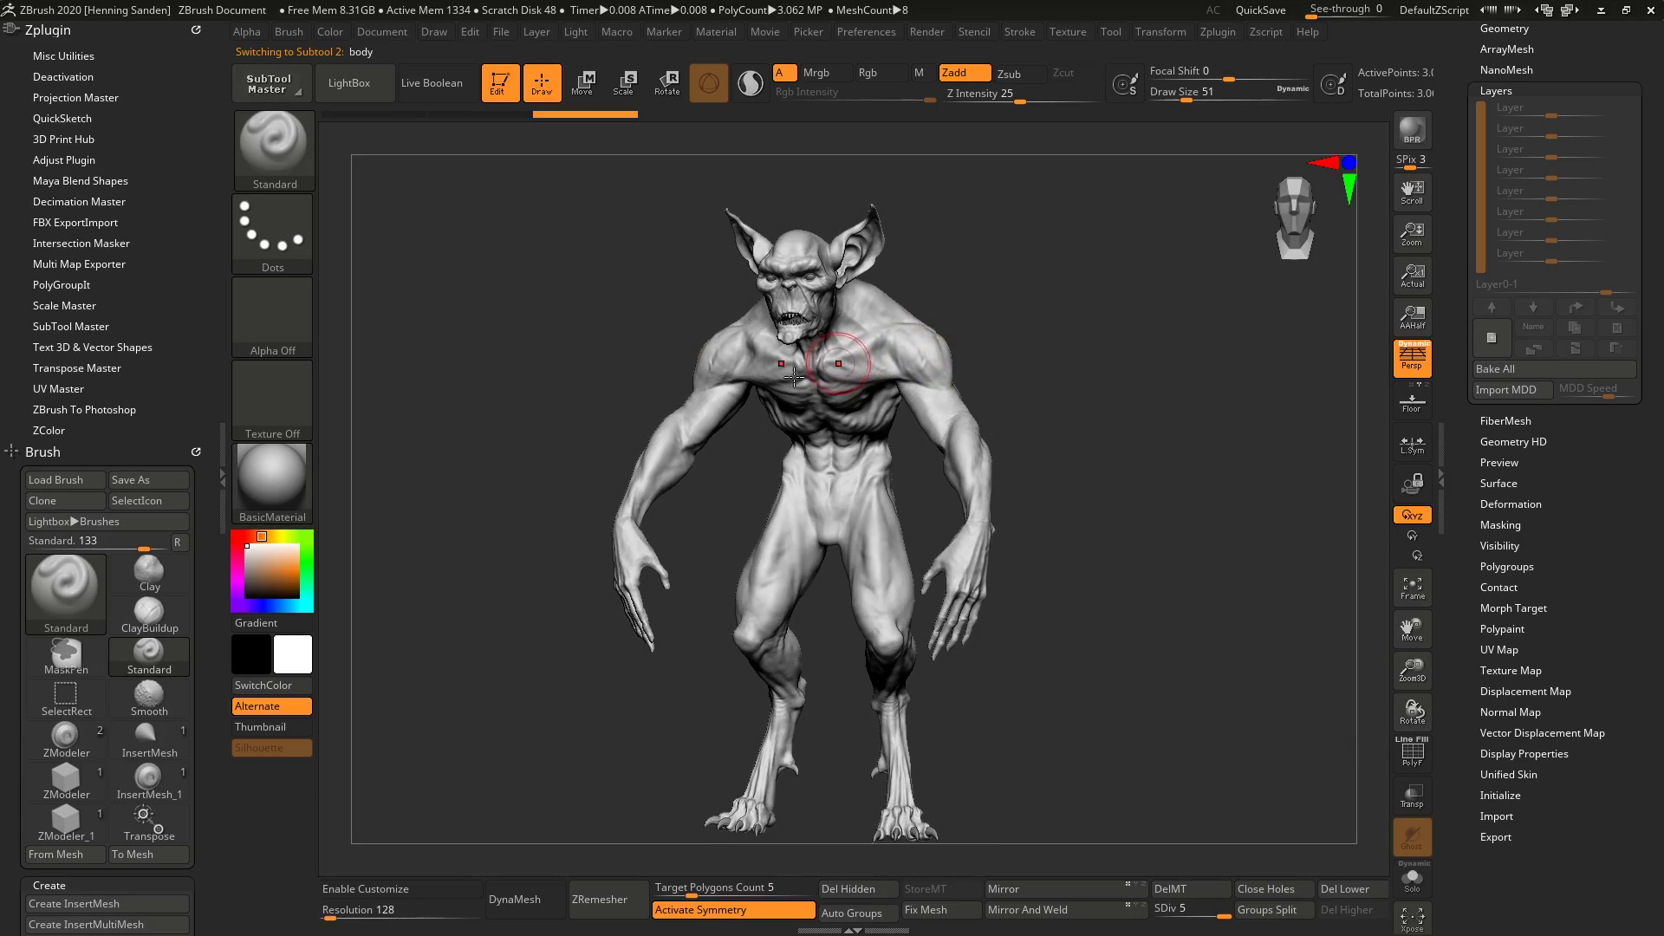
right_click_drag(794, 377, 798, 351, "alt")
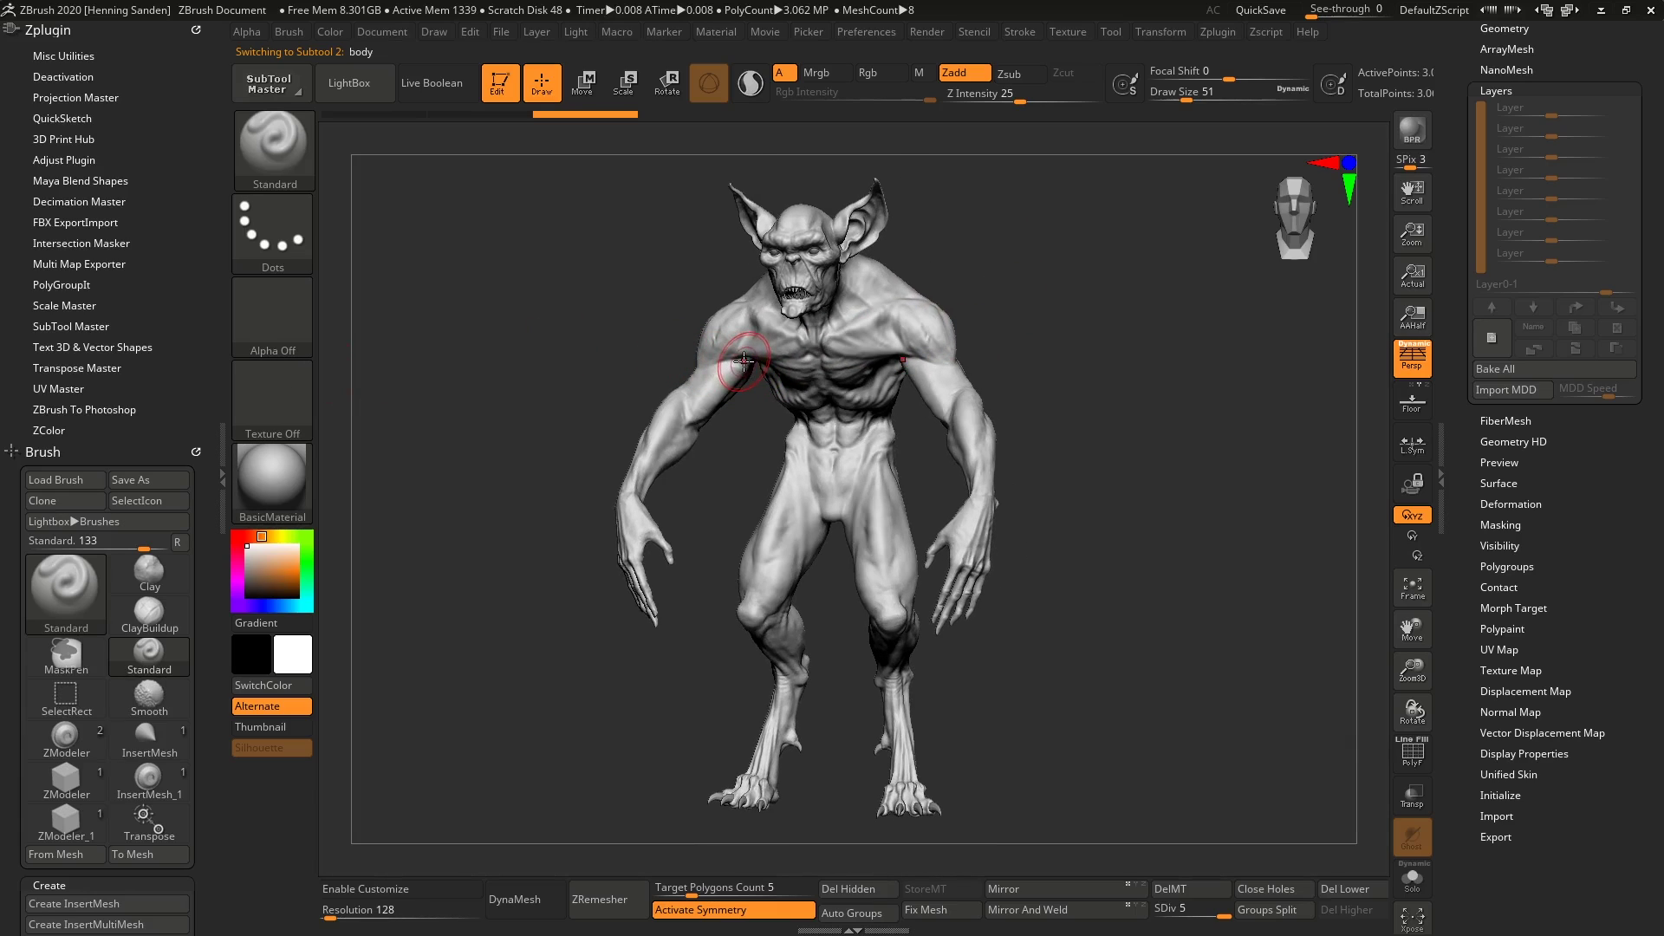
- Enable the ZSphere Rig option in Transpose Master and generate the low-resolution TPoseMesh
left_click(100, 368)
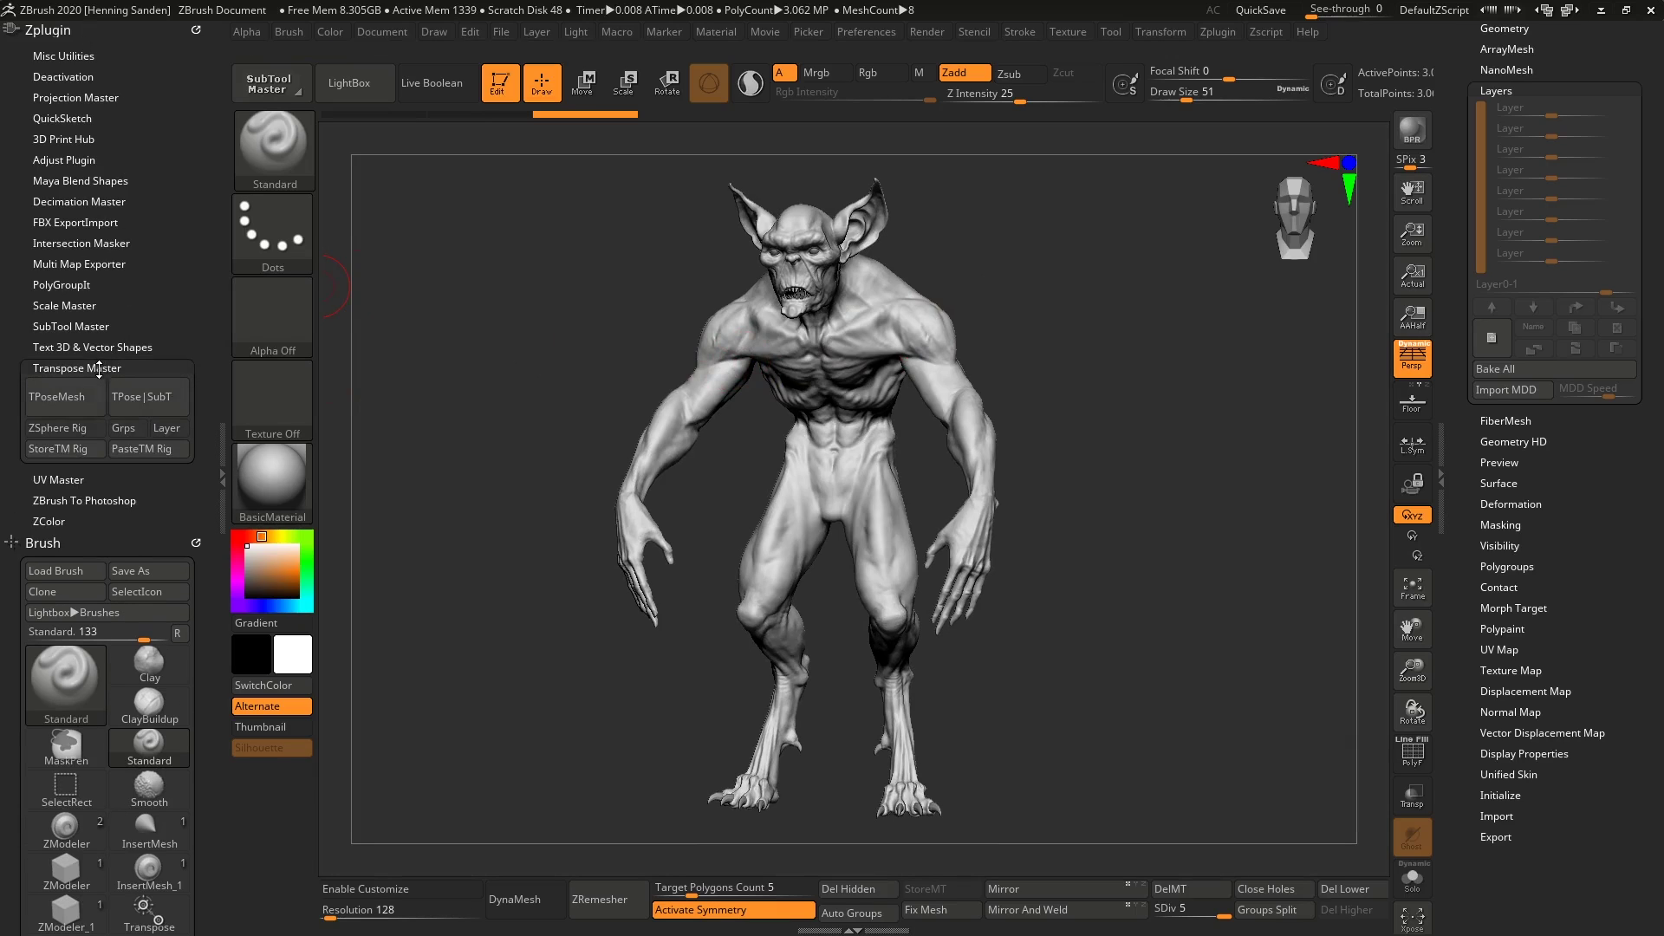
left_click(76, 429)
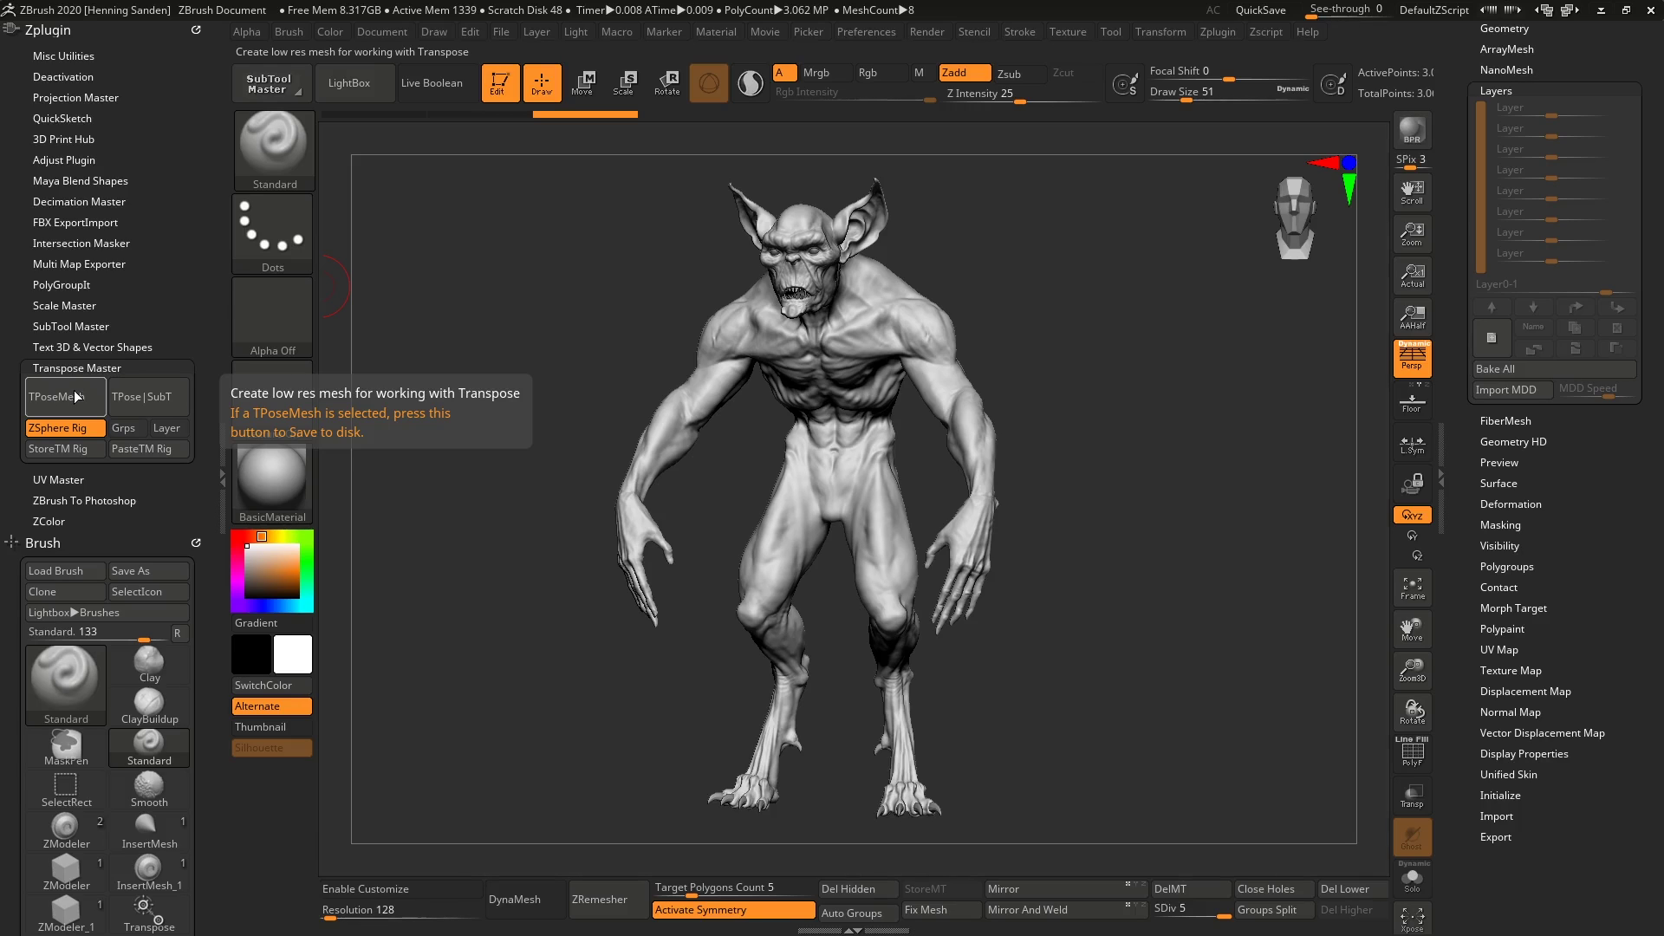
left_click(79, 396)
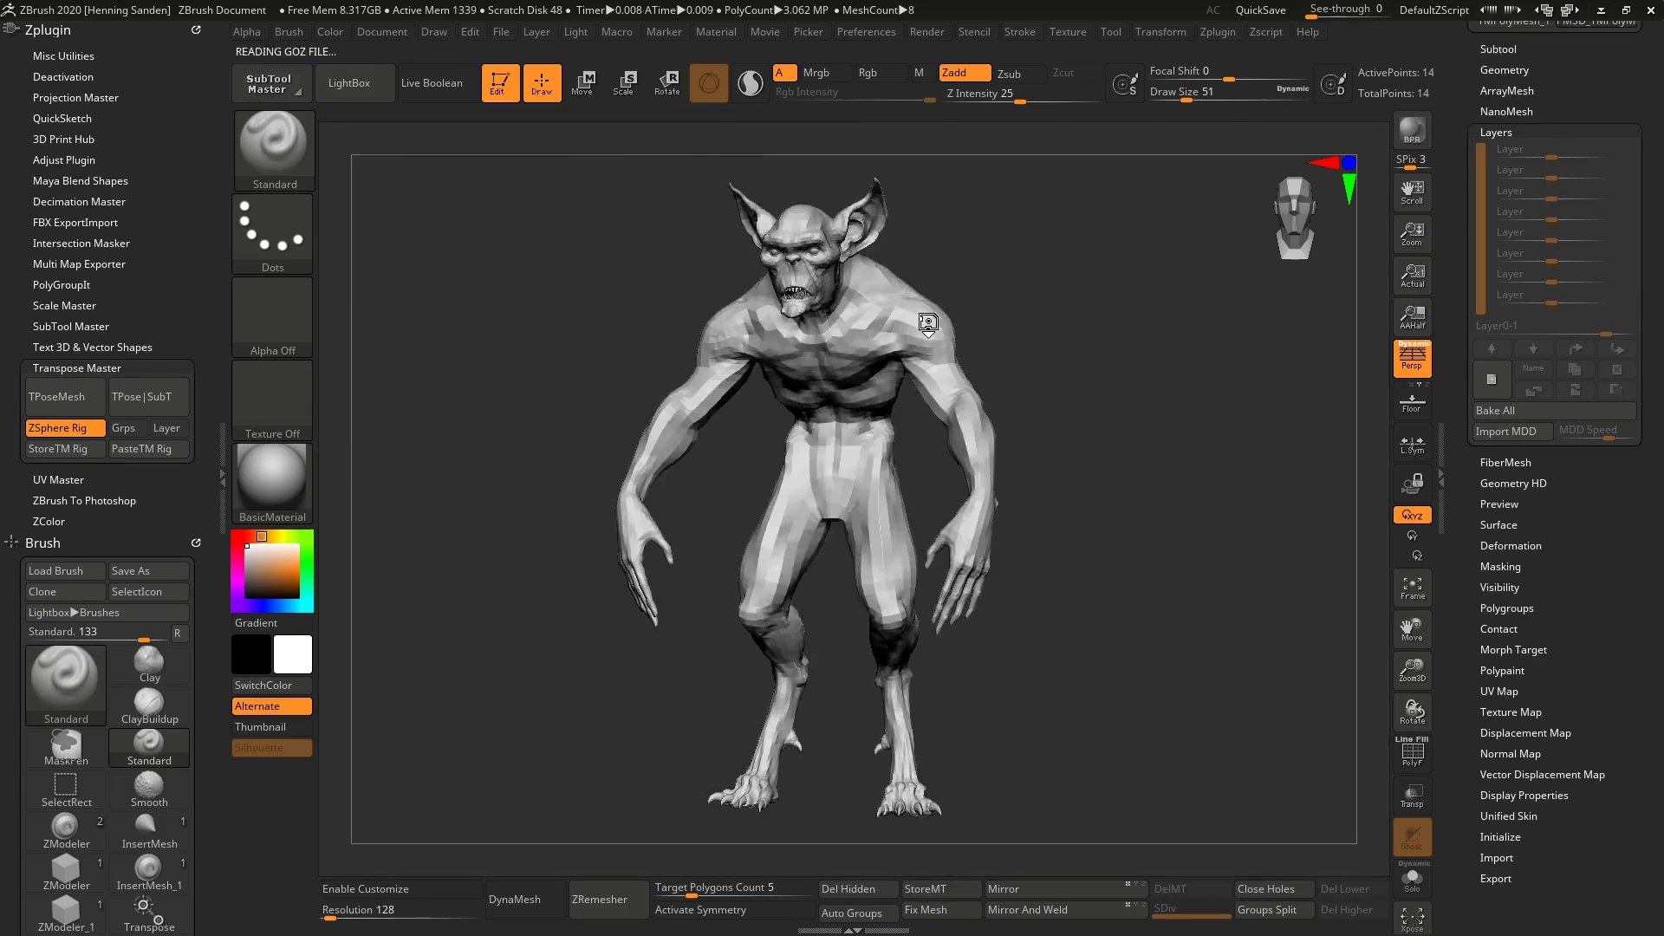
- Activate symmetry, scale down the root ZSphere and place it inside the creature's pelvis
key("shift")
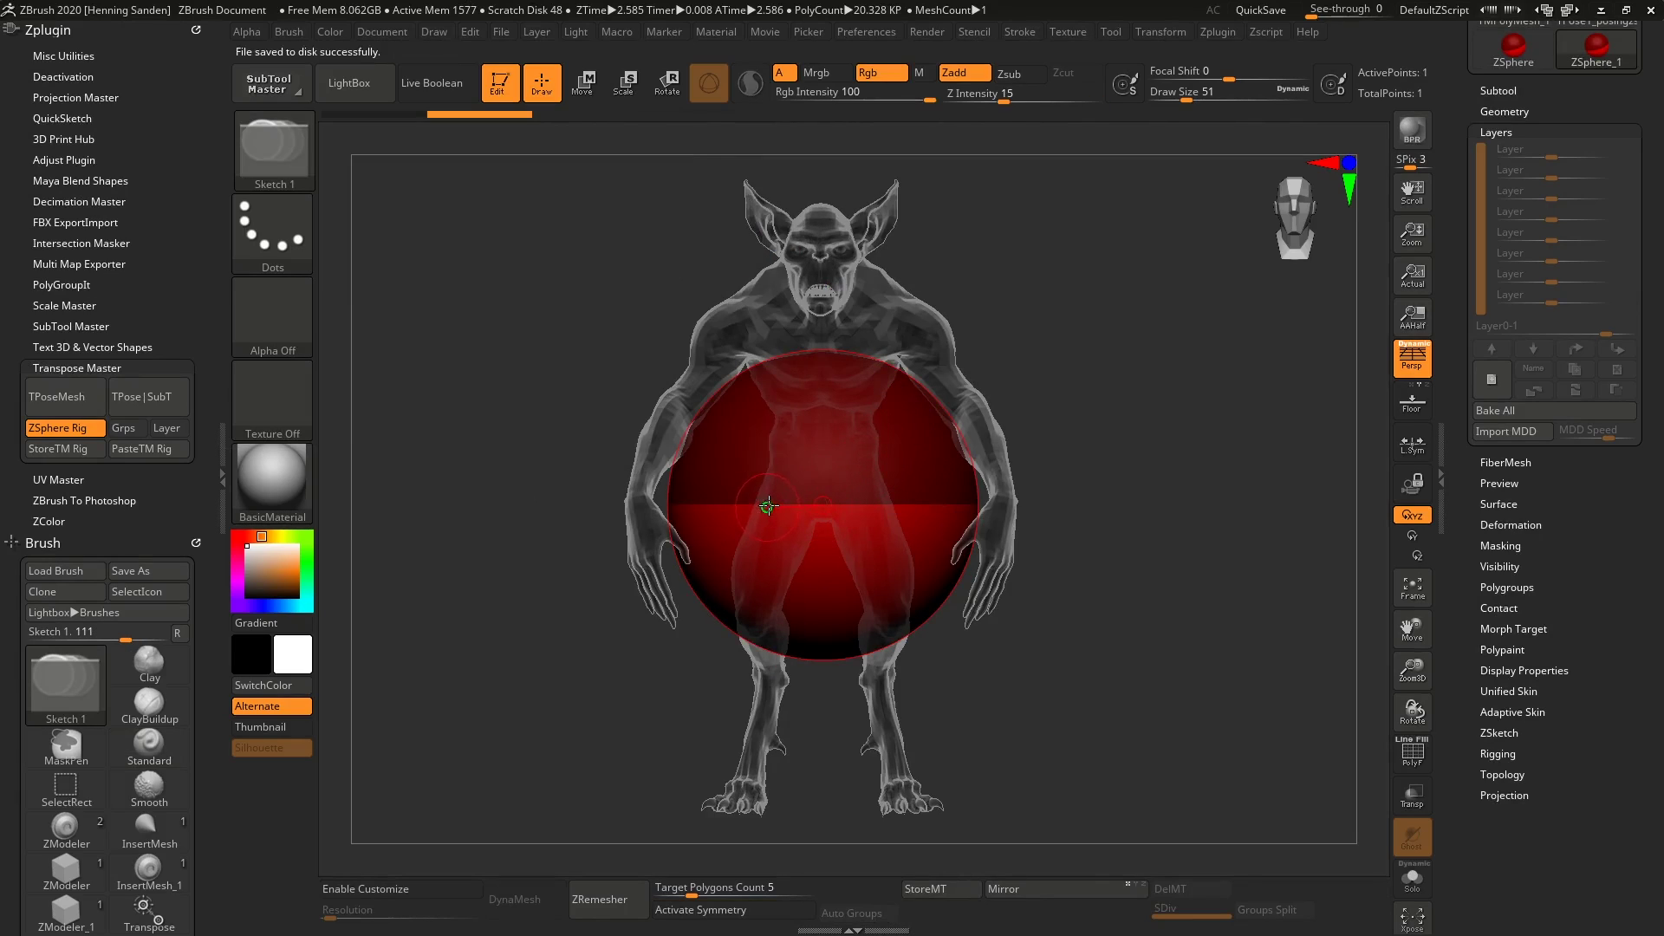
key("x")
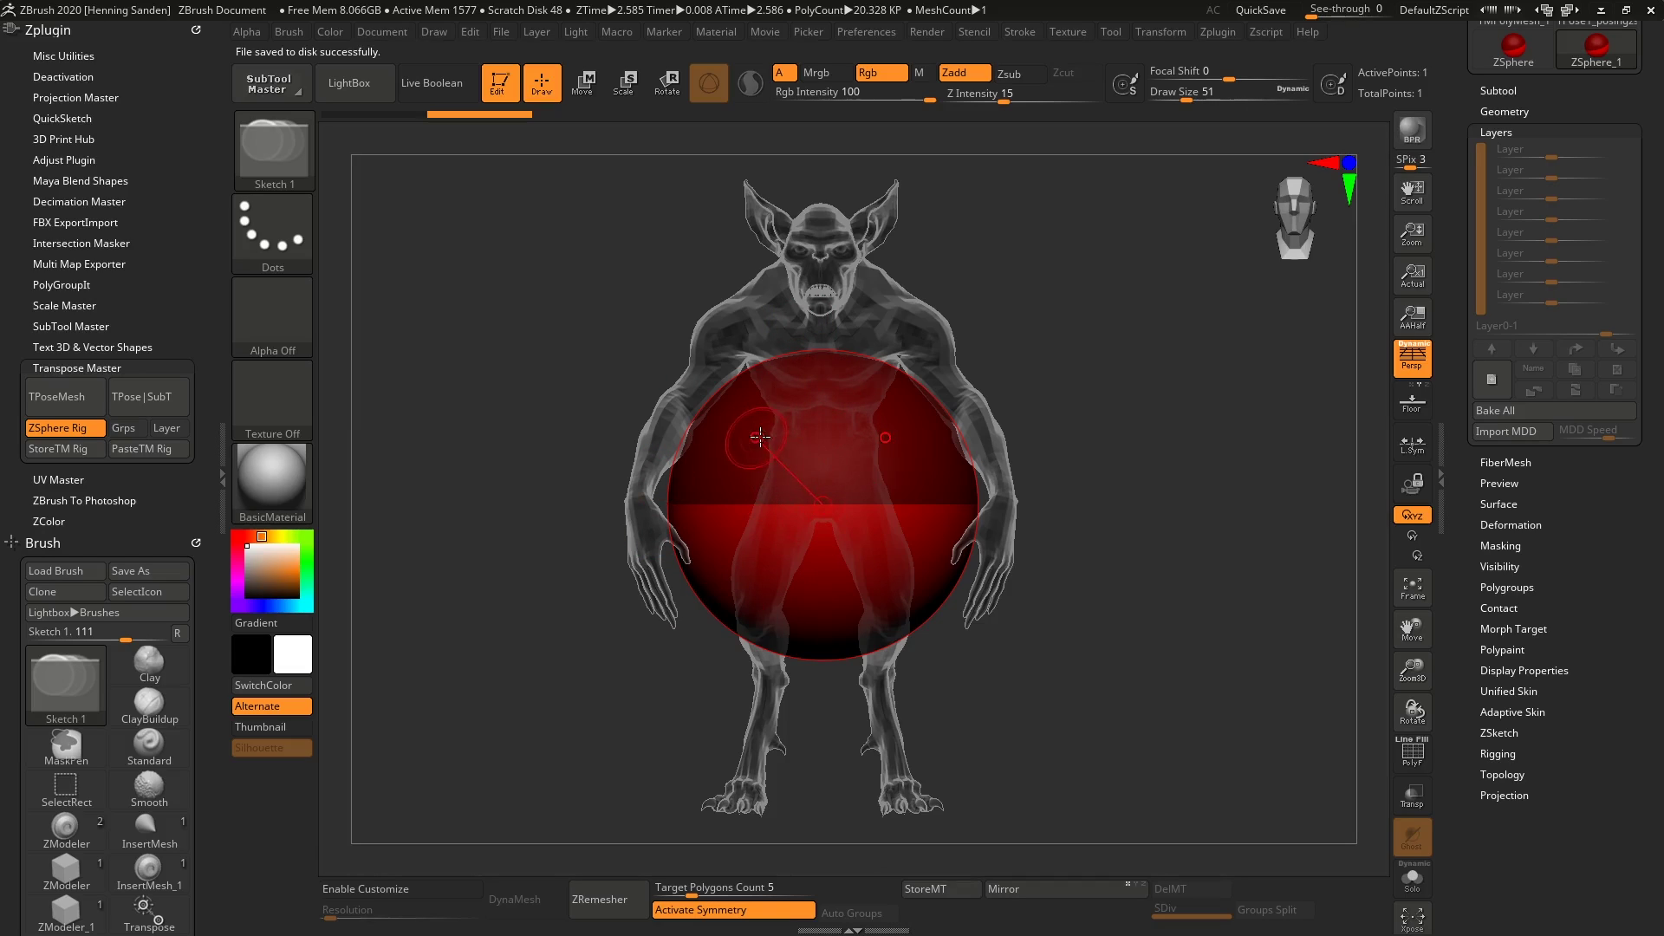
key("e")
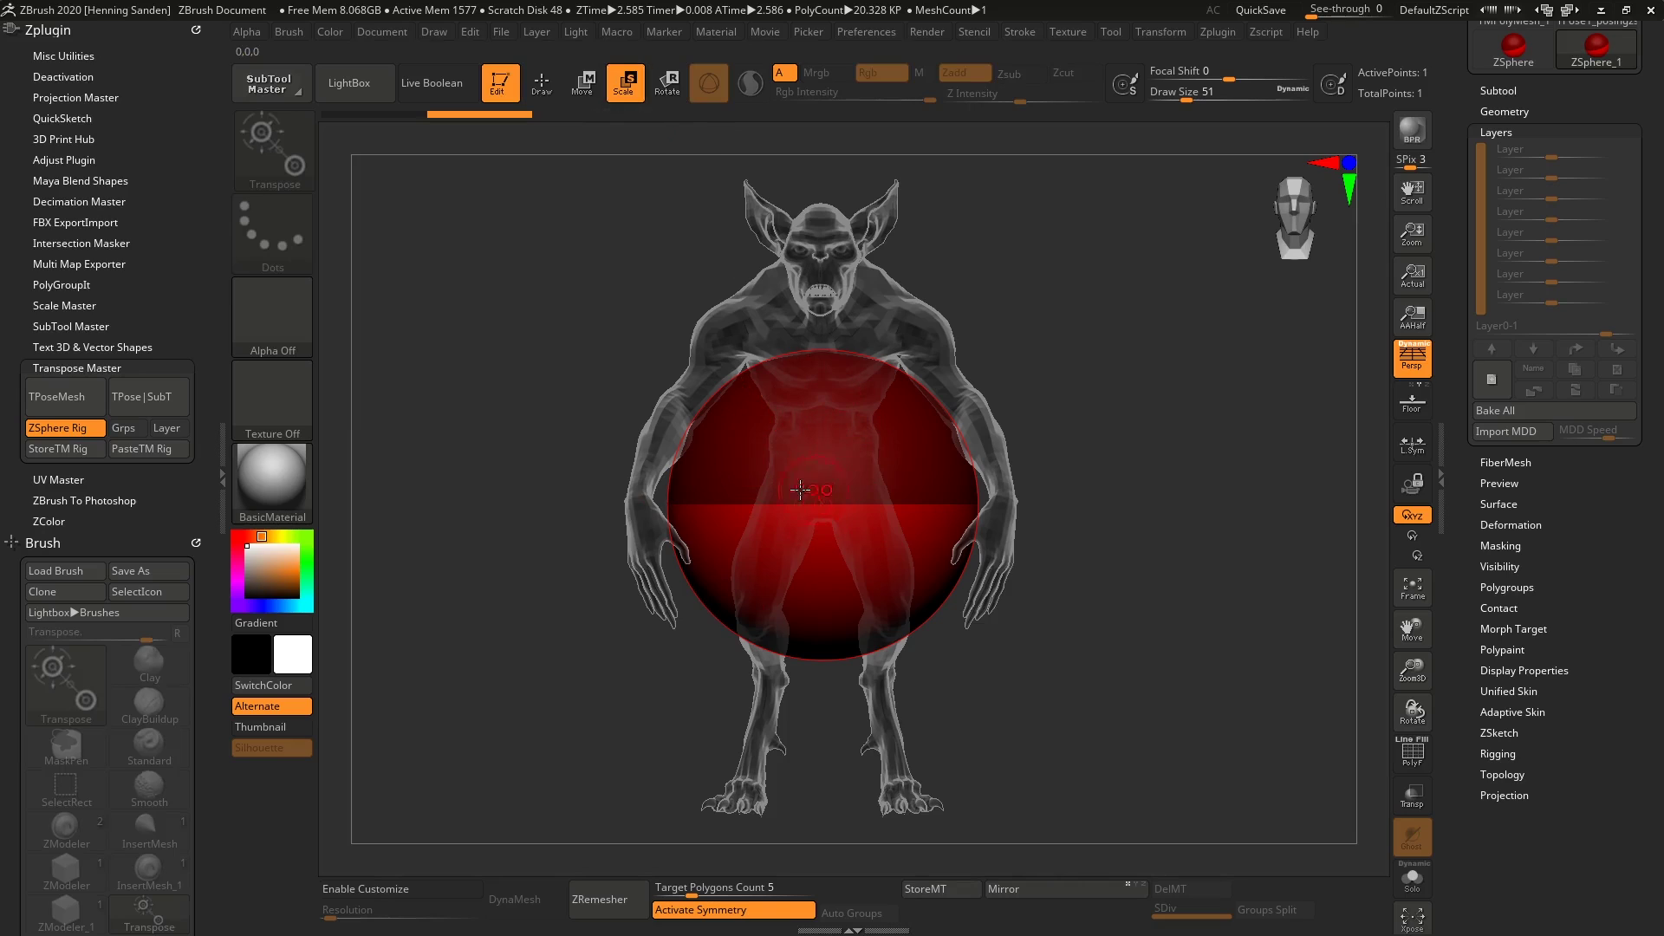
left_click_drag(800, 490, 1197, 225)
left_click_drag(1144, 520, 891, 460)
key("w")
right_click_drag(905, 454, 901, 490, "ctrl")
right_click_drag(824, 463, 883, 446)
- Set the Draw Size to 20, add a mirrored pair of ZSpheres from the root and move them to the hip joints
key("q")
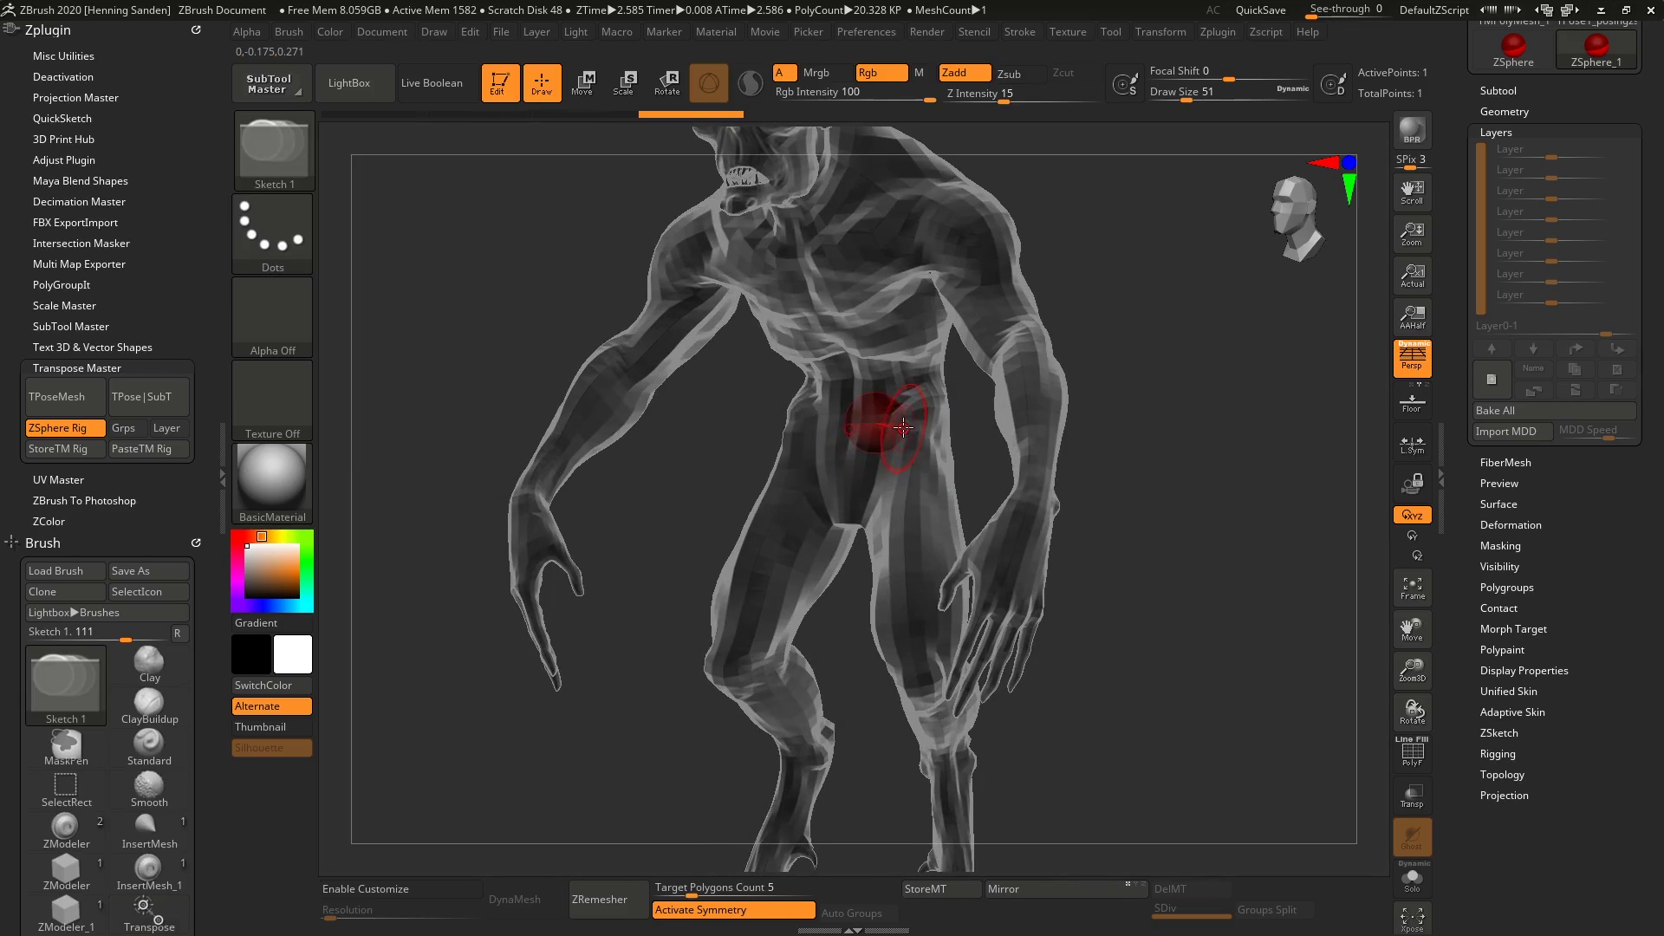
key("s")
left_click_drag(903, 428, 890, 428)
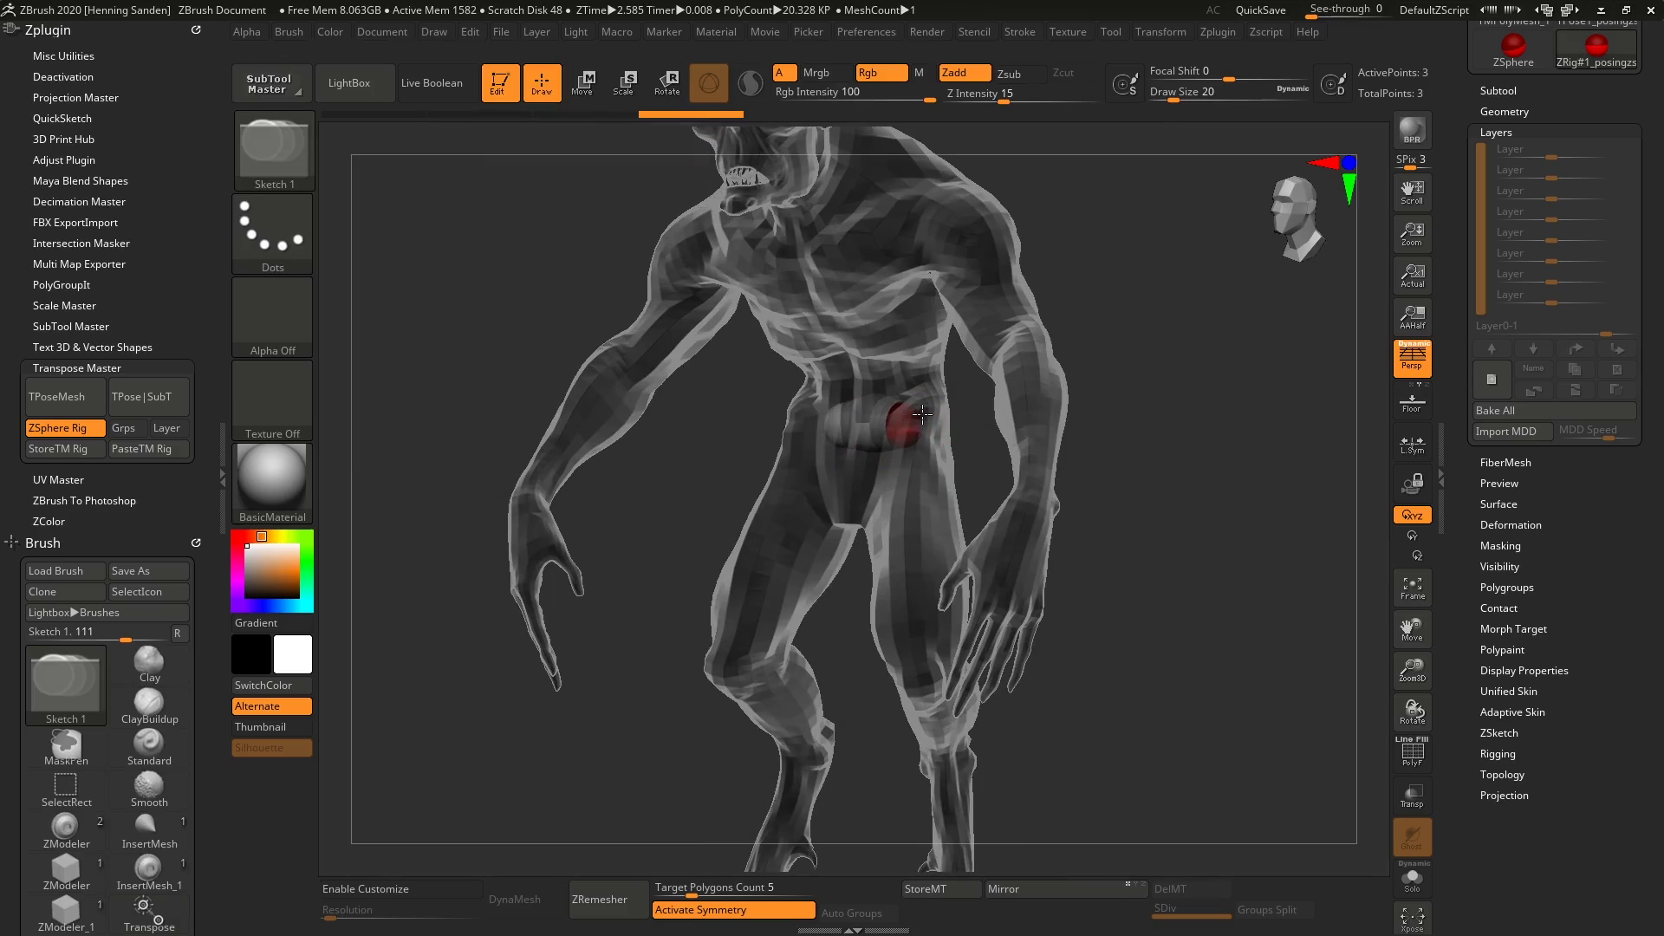
key("w")
left_click_drag(922, 414, 930, 457)
- Add child ZSpheres at both hips and move them down to the knees to form the thigh bones
right_click_drag(937, 446, 964, 443)
key("q")
key("w")
key("q")
left_click(934, 463, "shift")
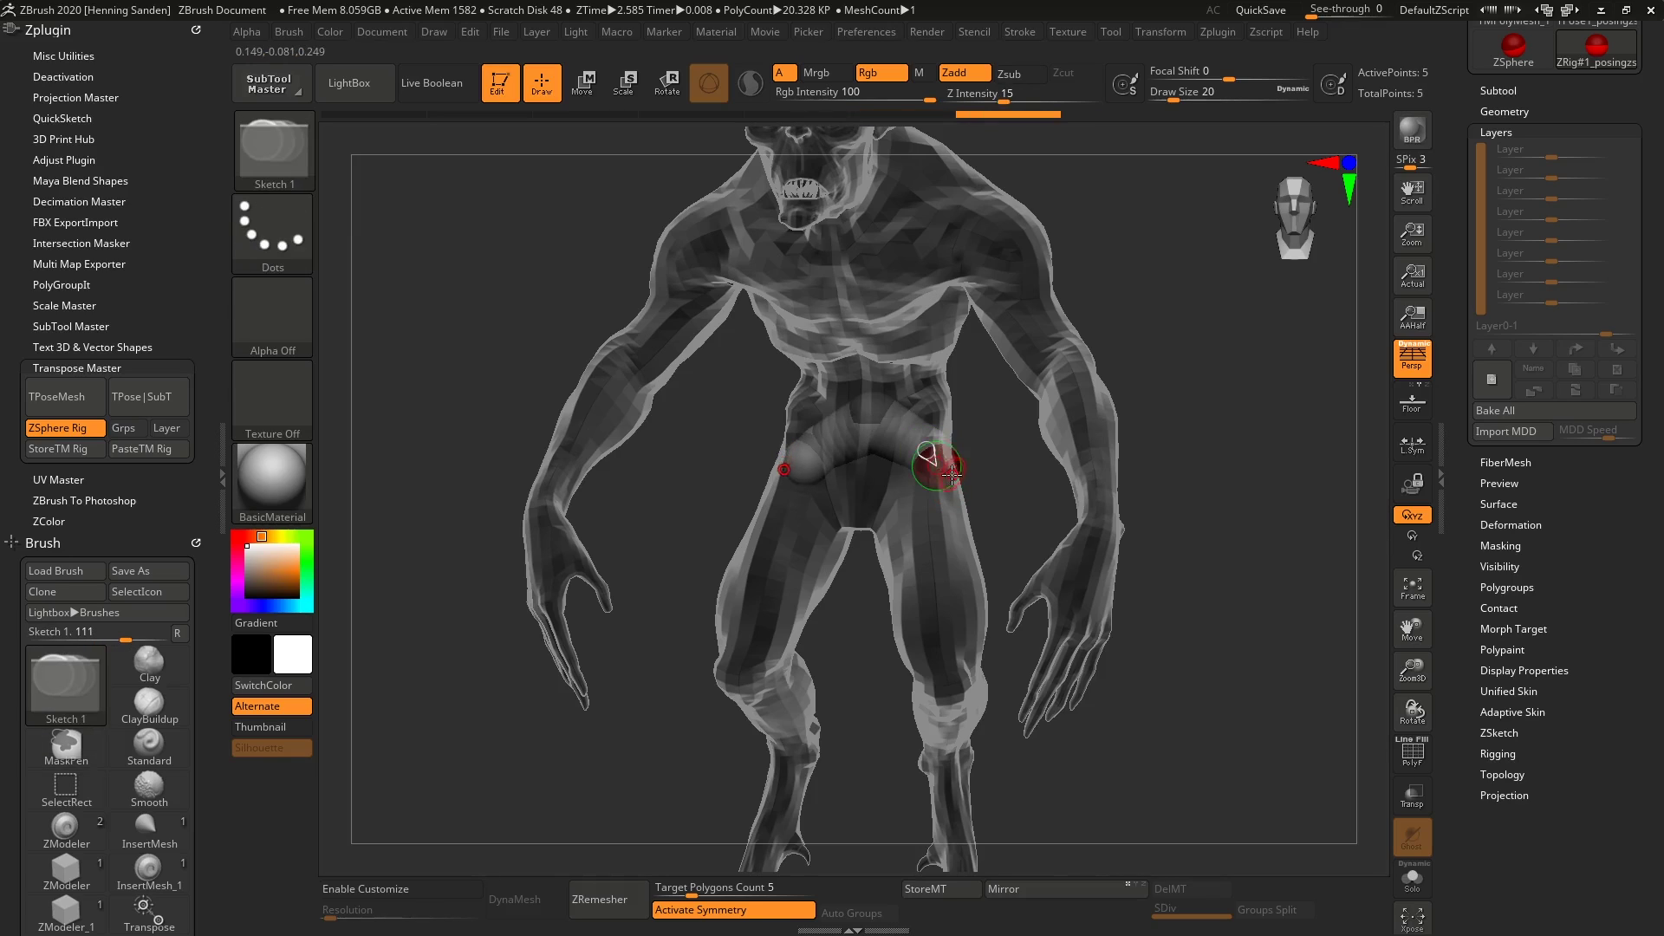
right_click_drag(953, 445, 944, 462)
key("w")
left_click_drag(944, 462, 841, 650)
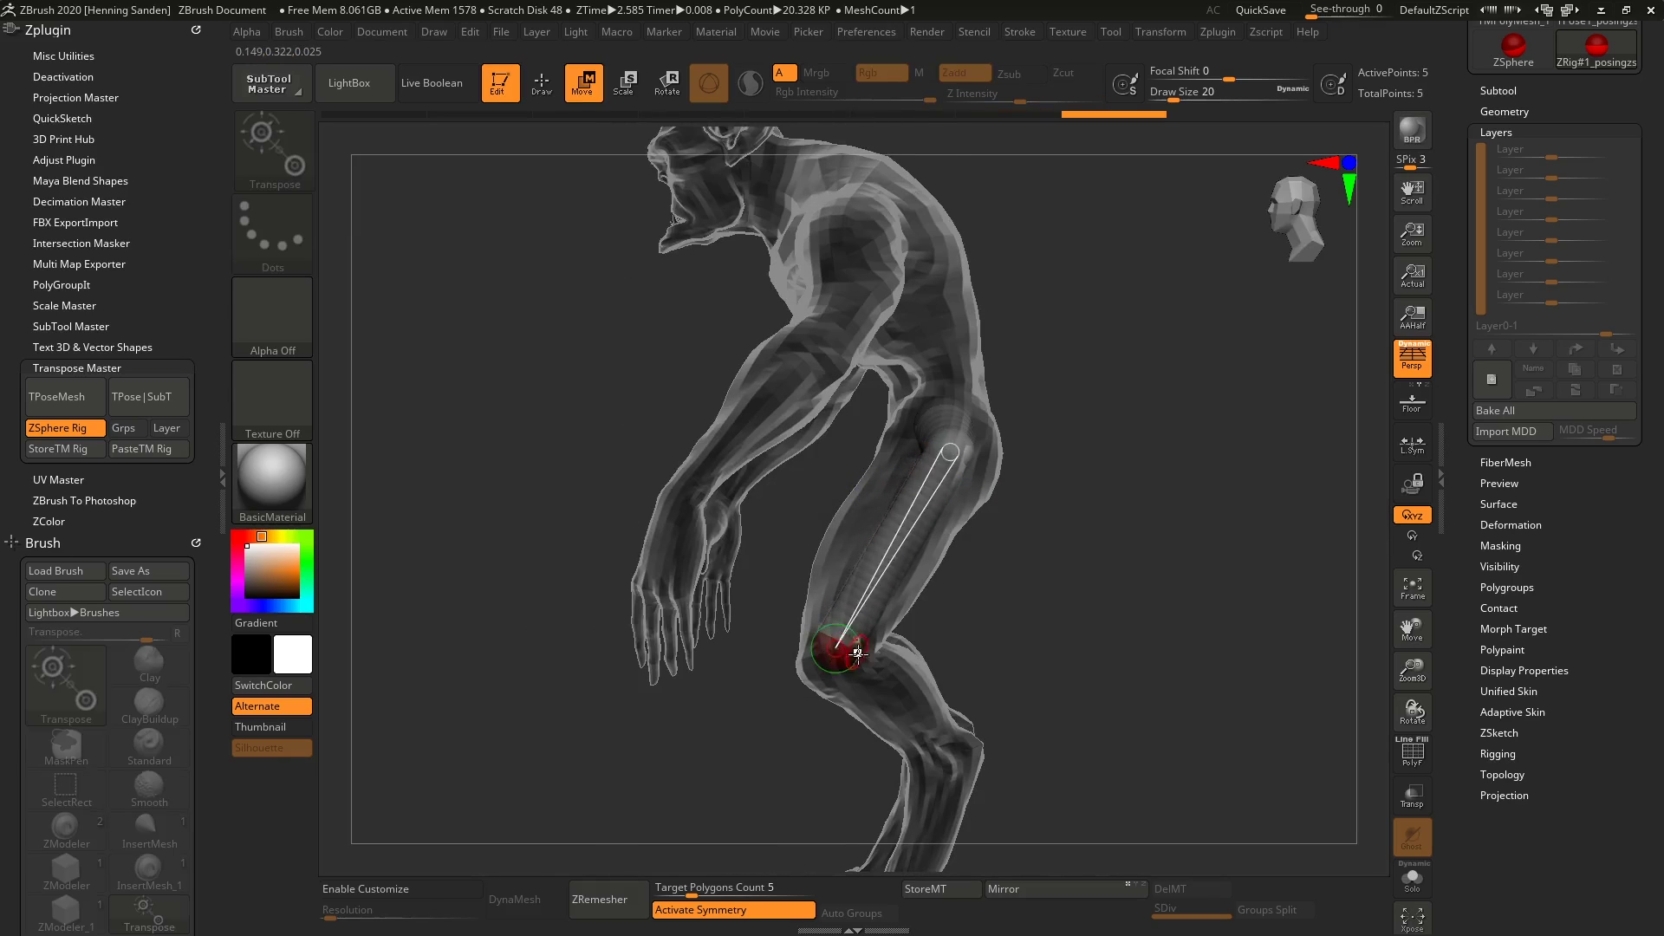
- Extend the leg chain from the knee with a ZSphere moved to the hock joint at the back of the leg
right_click_drag(844, 650, 812, 527, "alt")
key("q")
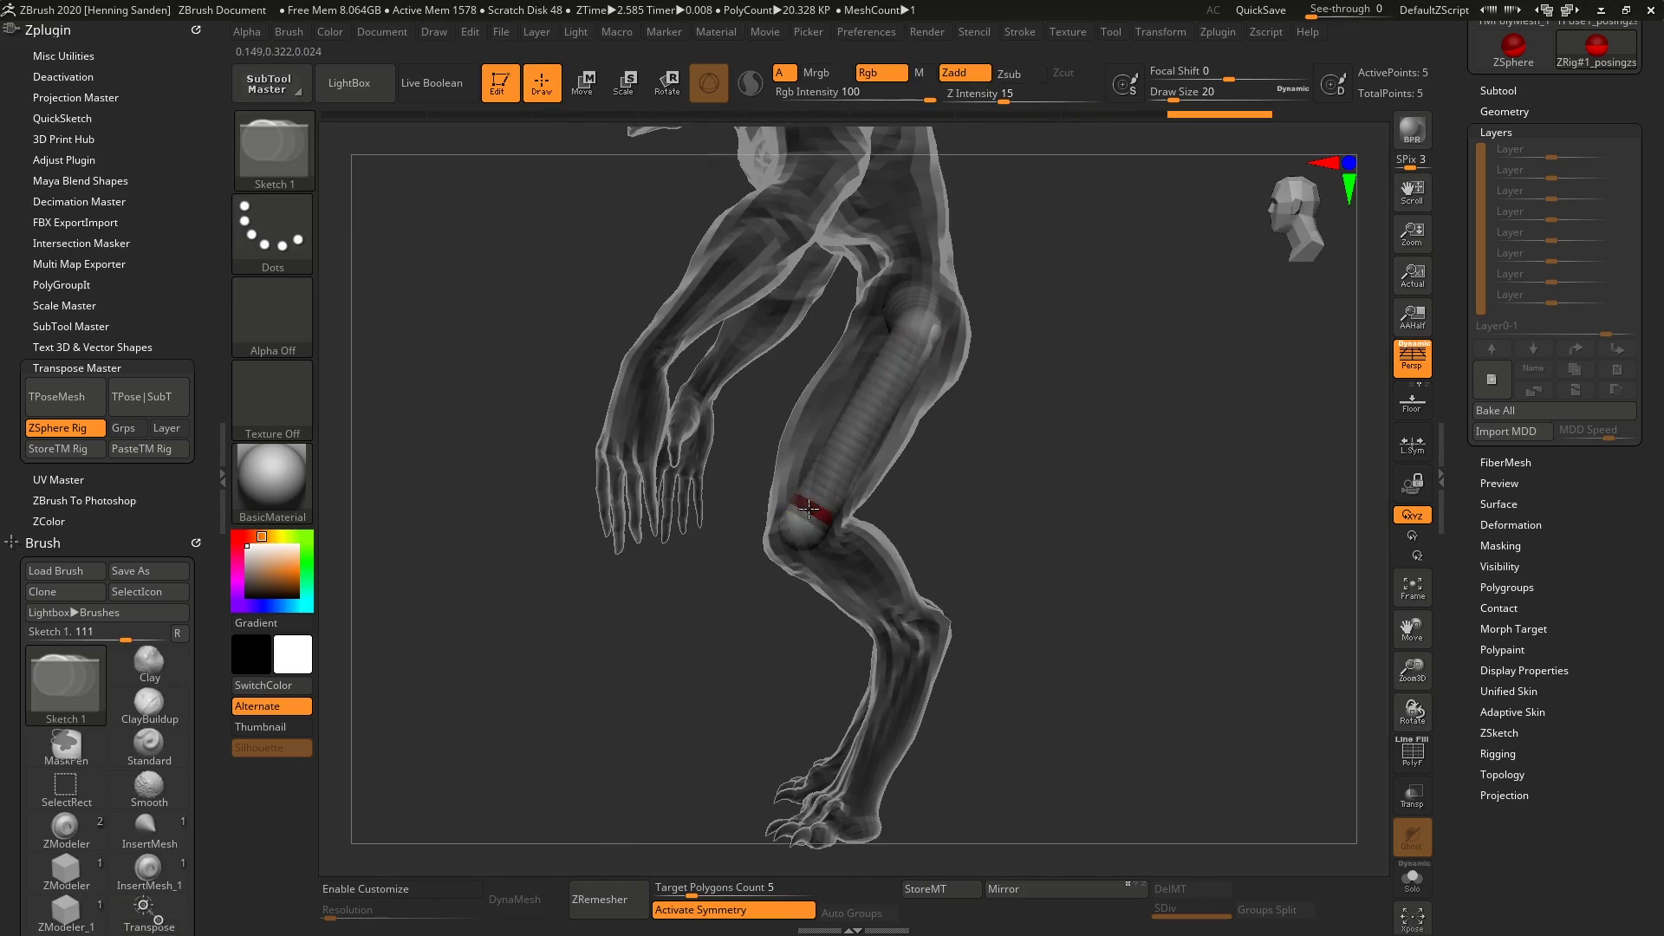
left_click(813, 514, "shift")
key("w")
left_click_drag(811, 520, 908, 631)
- Extend the leg chain from the hock with a ZSphere moved down to the heel
right_click_drag(908, 631, 908, 451, "alt")
key("q")
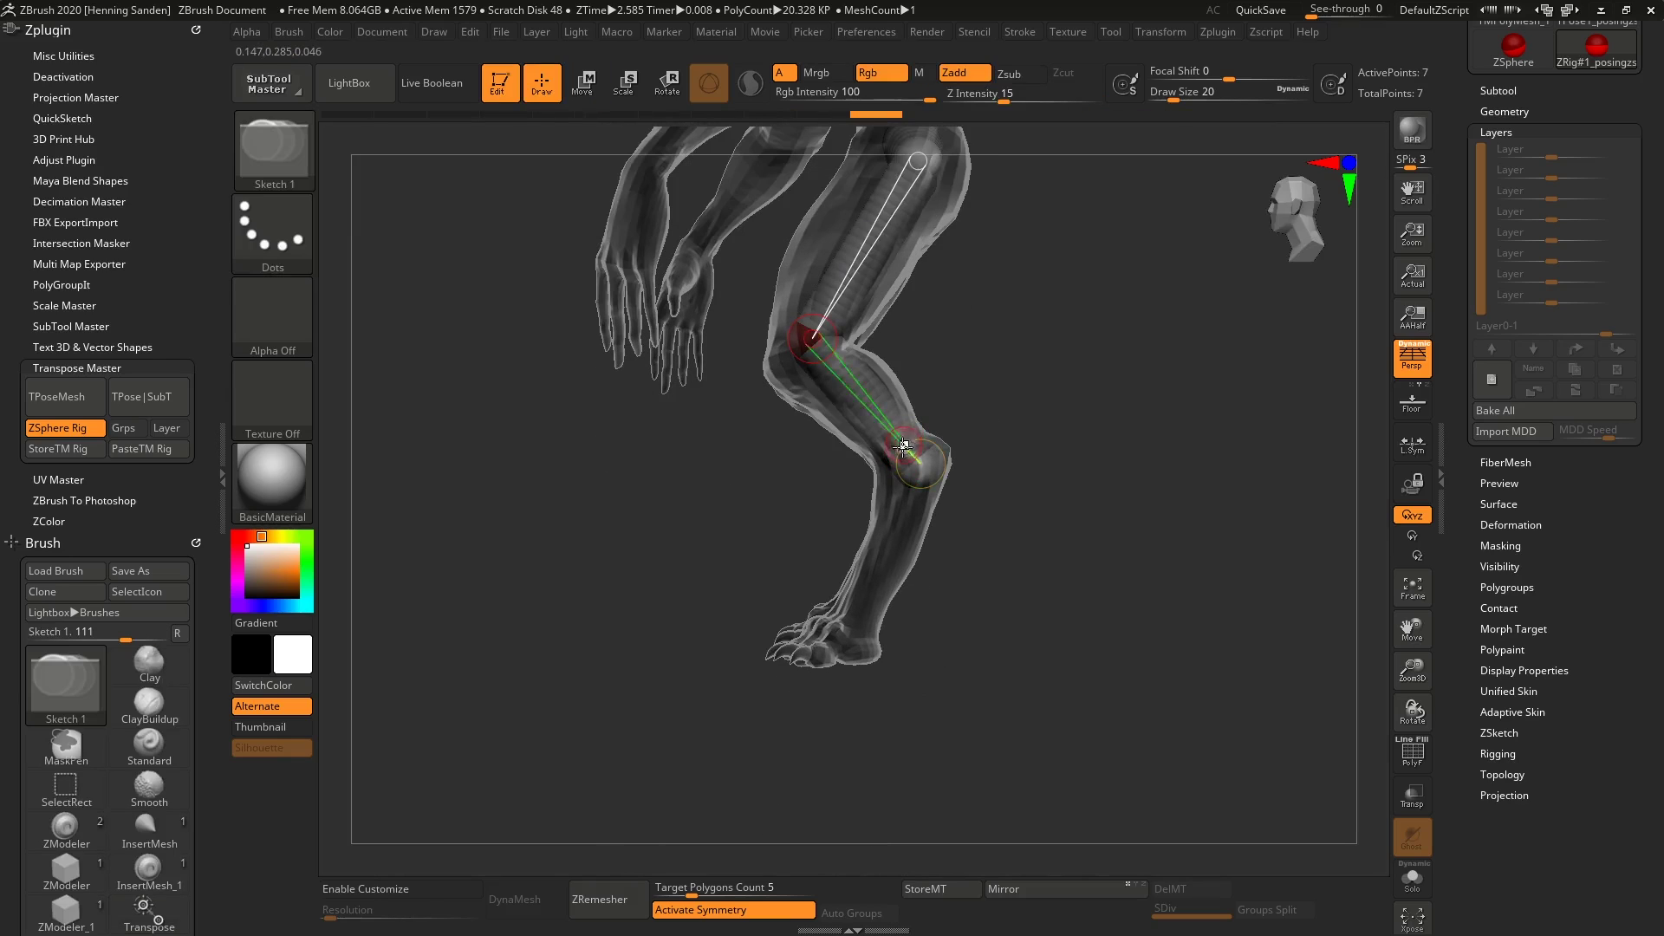
left_click(909, 453, "shift")
key("w")
left_click_drag(909, 455, 849, 647)
- Shift the heel and hock ZSpheres outward so they sit inside the lower legs in front view
right_click_drag(849, 647, 931, 551)
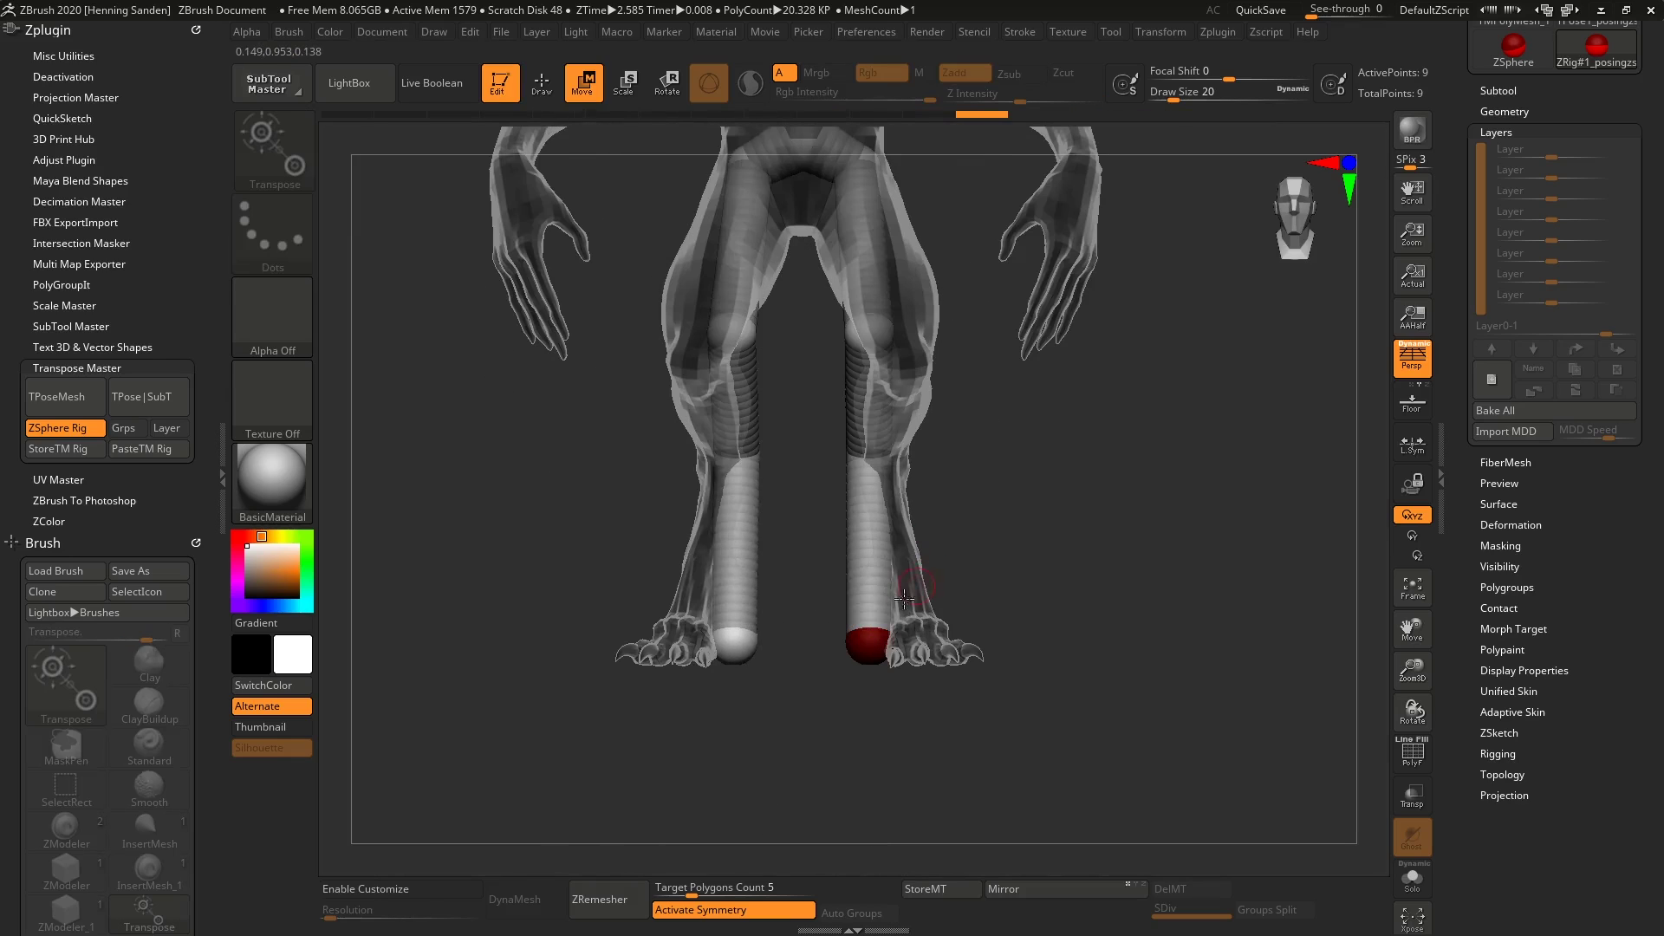
left_click_drag(867, 641, 915, 644)
left_click_drag(868, 453, 893, 456)
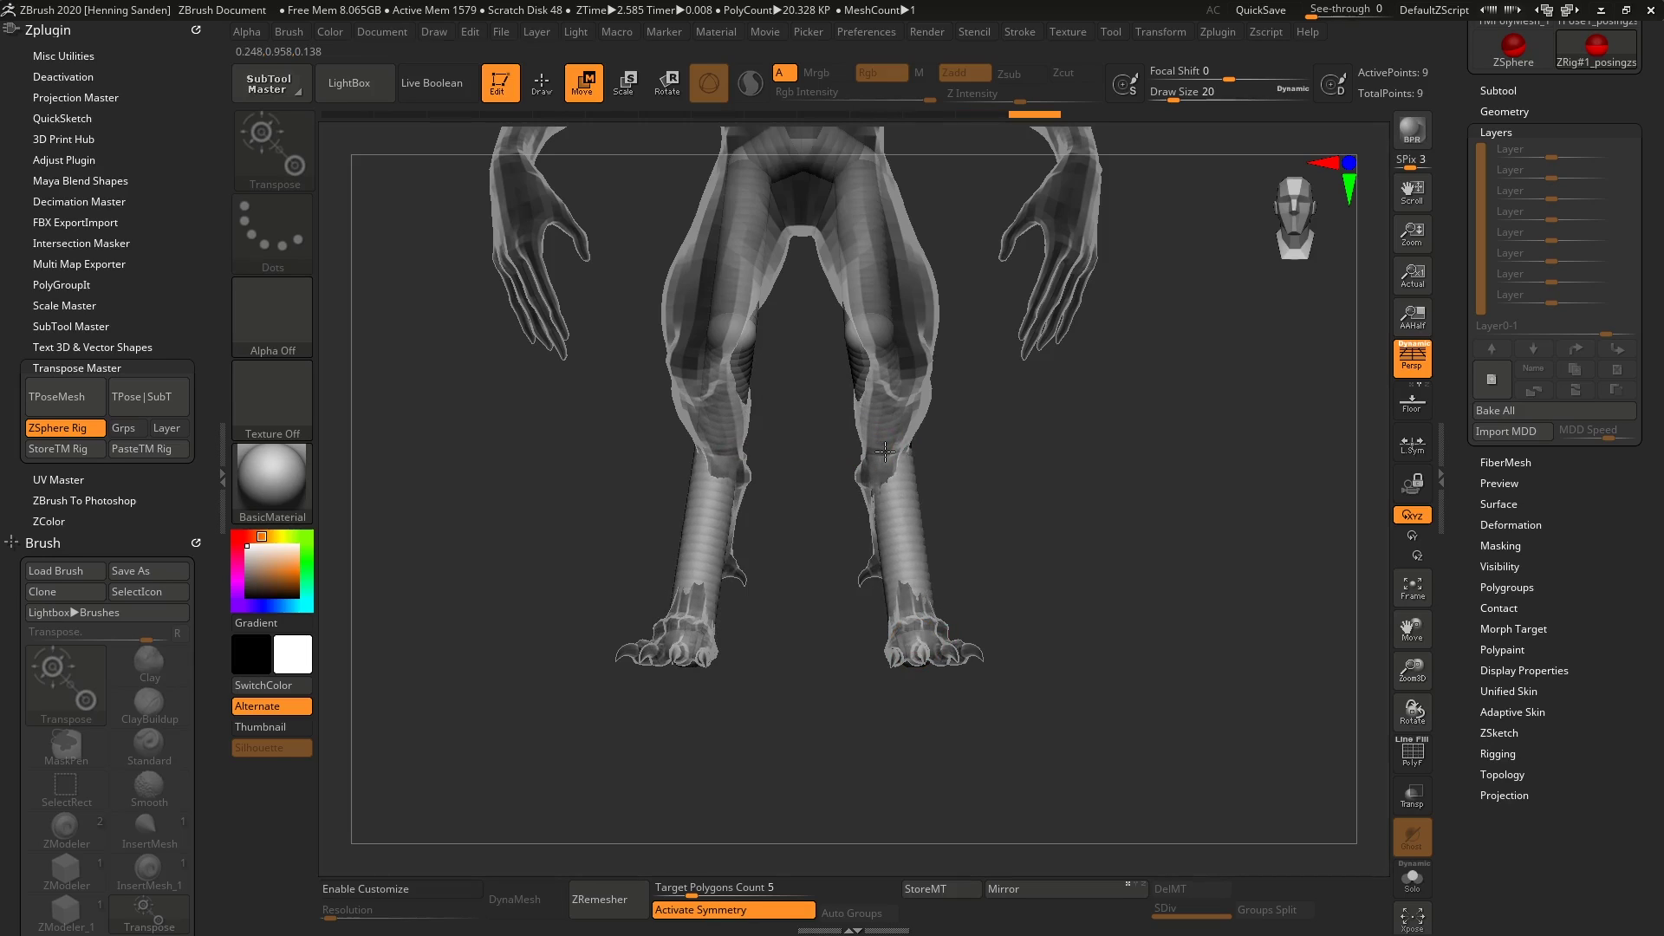
right_click_drag(964, 470, 901, 533)
left_click_drag(936, 500, 950, 520)
key("ctrl+z")
- Add a ZSphere from the heel and position it at the front of the foot near the toes
right_click_drag(899, 648, 896, 546, "alt")
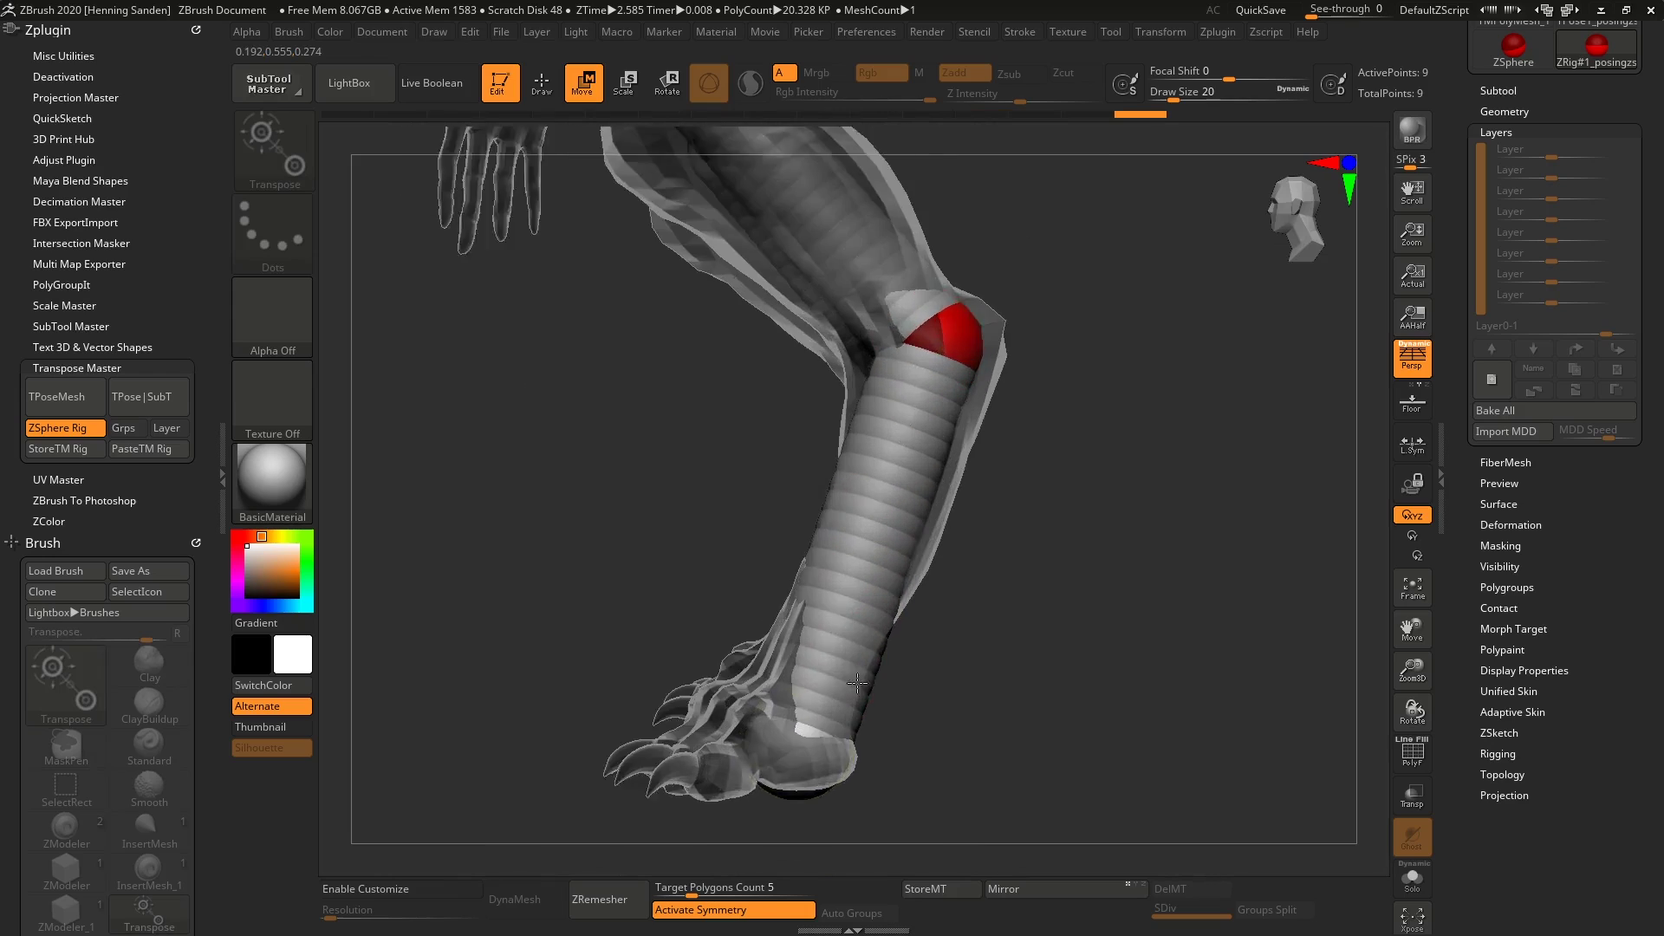
right_click_drag(780, 624, 829, 552)
key("q")
left_click_drag(786, 608, 722, 641)
key("w")
right_click_drag(720, 634, 759, 589)
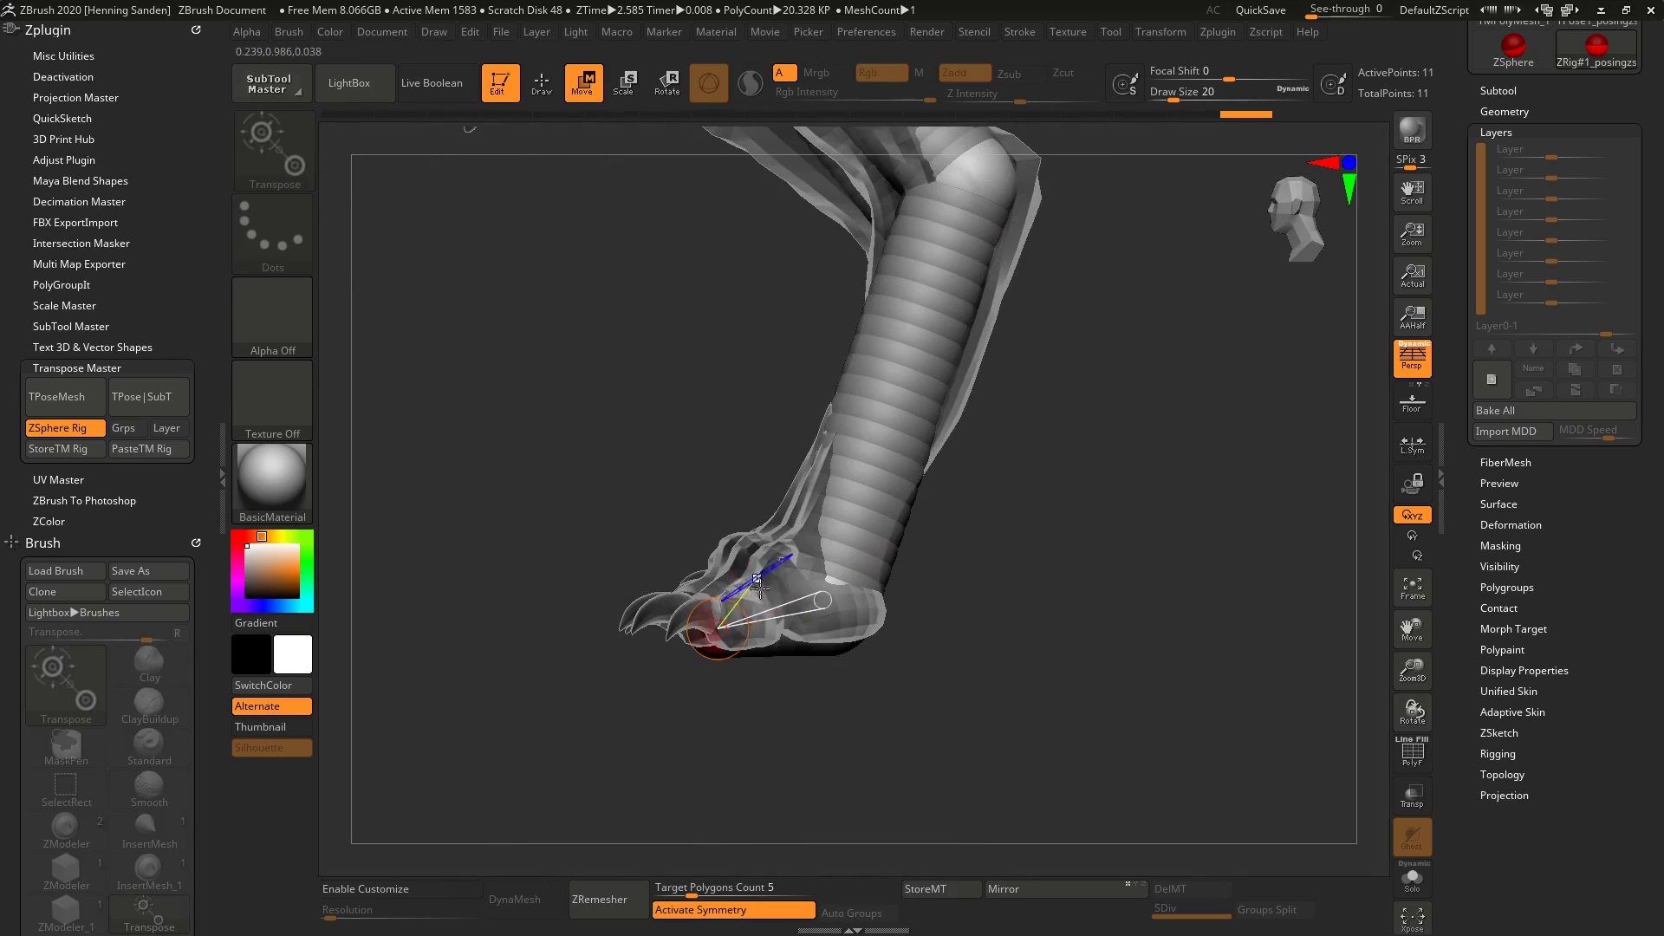
left_click_drag(706, 631, 698, 615)
- Add a ZSphere on top of the pelvis root and pull it up along the back to start the spine
right_click_drag(822, 578, 807, 511, "ctrl")
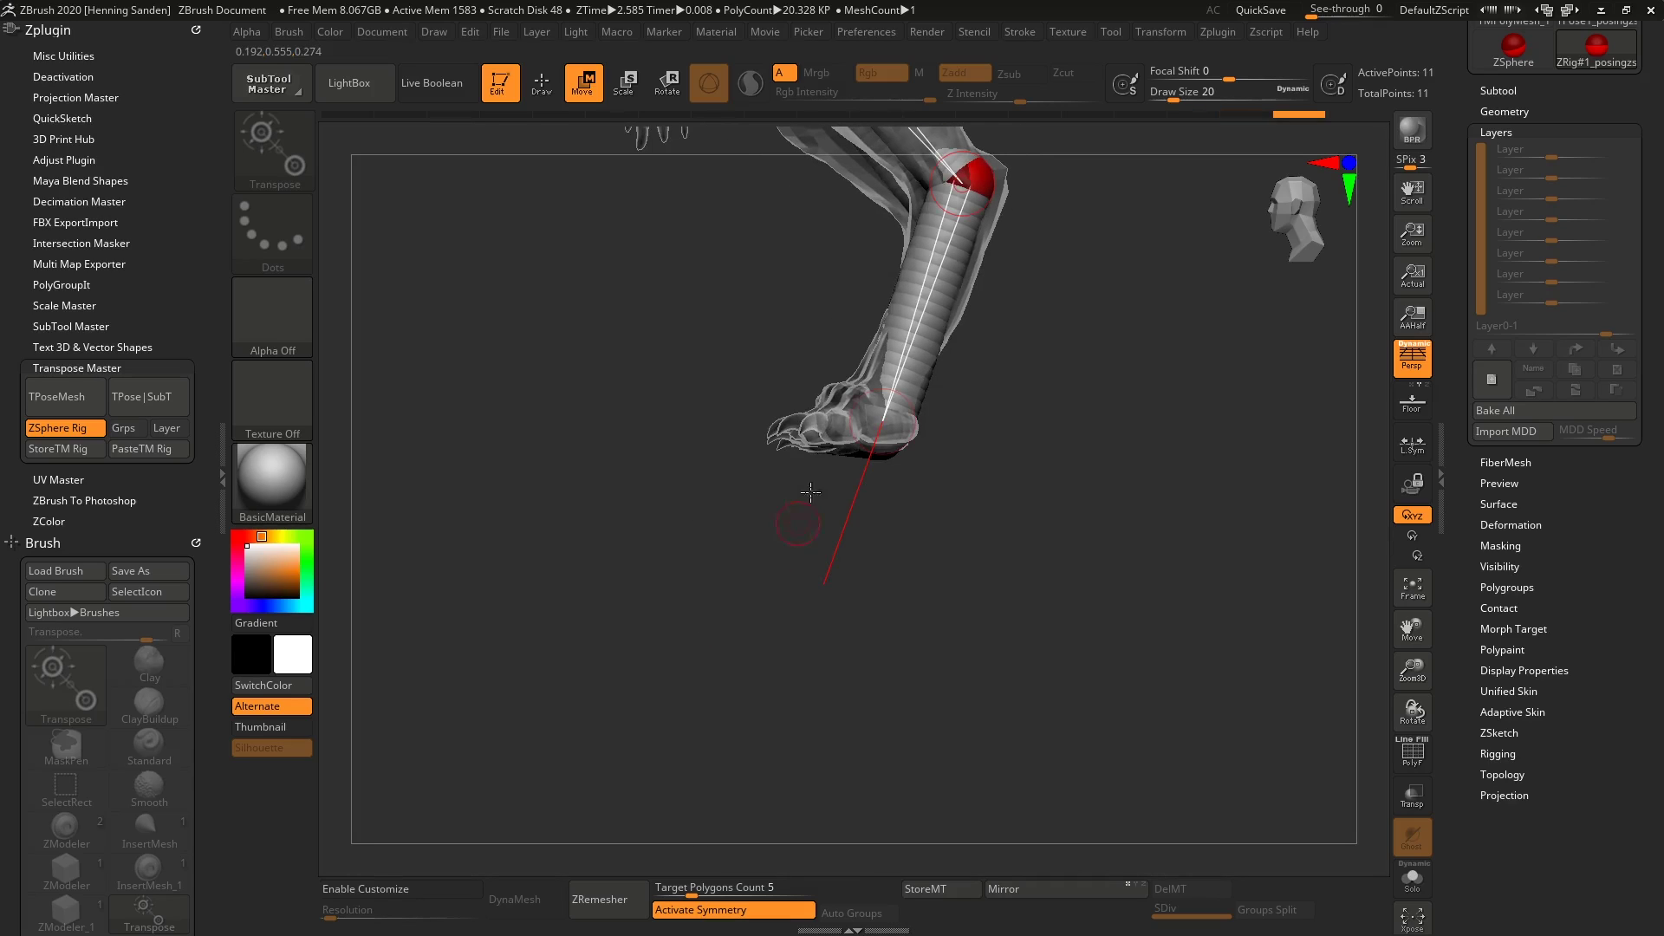
right_click_drag(888, 338, 855, 694, "alt")
mouse_move(867, 373)
right_mouse_down()
mouse_move(802, 369)
mouse_move(954, 481)
right_mouse_up()
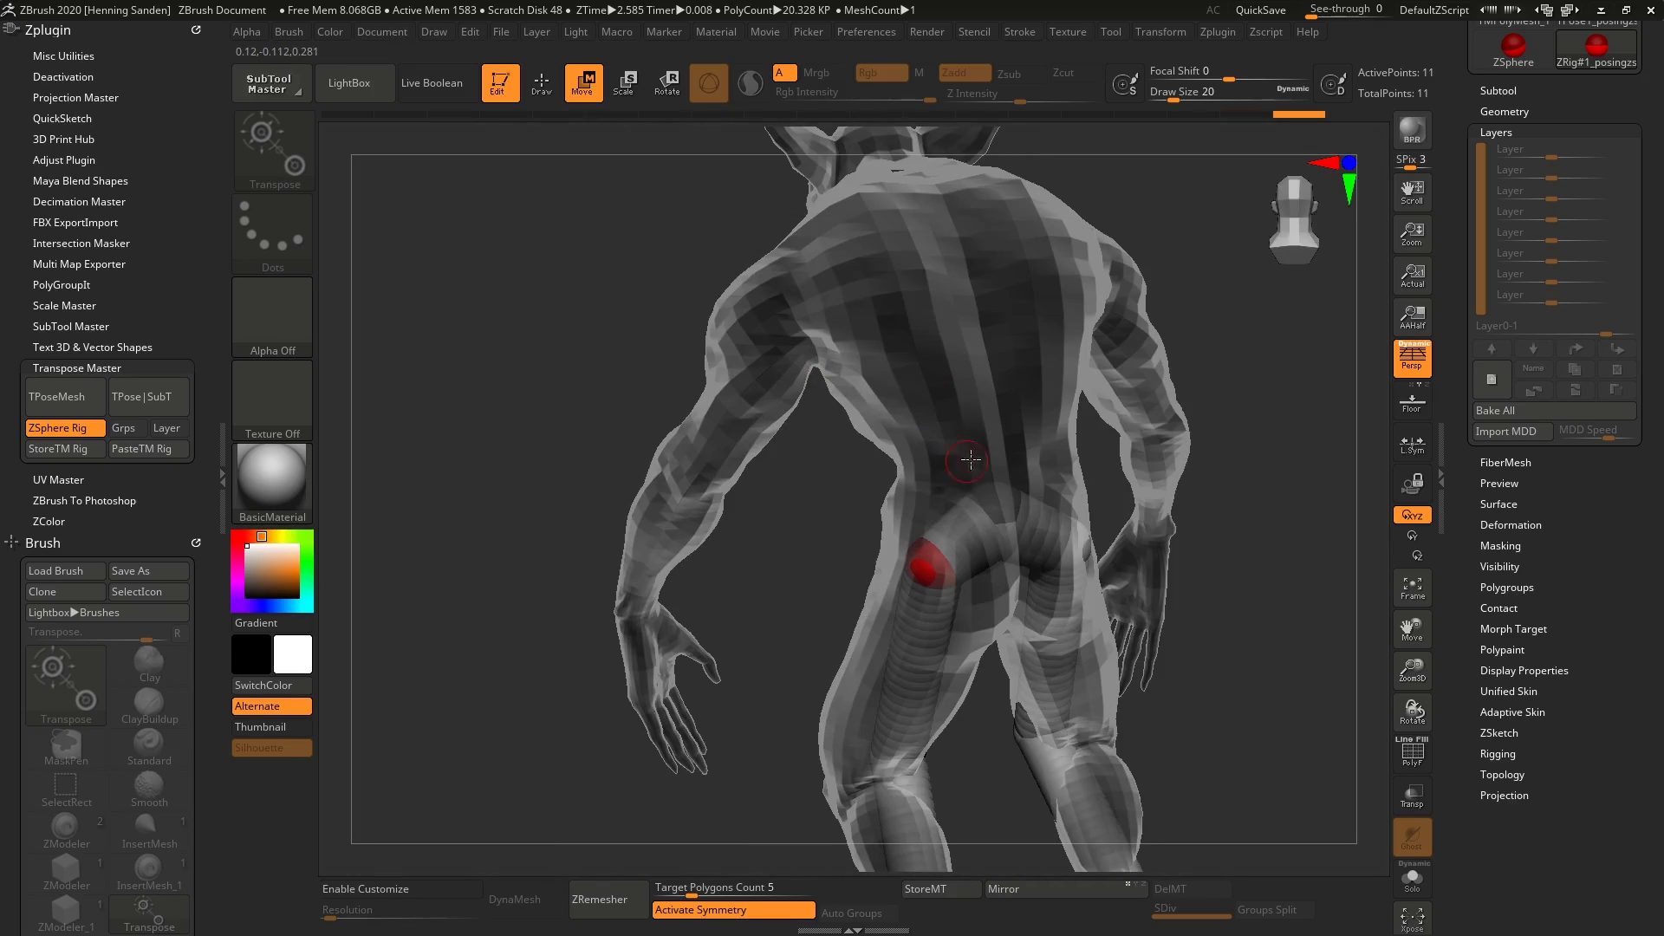
key("q")
key("w")
left_click_drag(1000, 463, 941, 130)
- Move the spine's end ZSphere to the neck and insert an upper-back joint that follows the hunched spine
mouse_move(944, 323)
right_mouse_down()
mouse_move(936, 174)
mouse_move(928, 371)
right_mouse_up()
right_click_drag(929, 371, 931, 316, "ctrl")
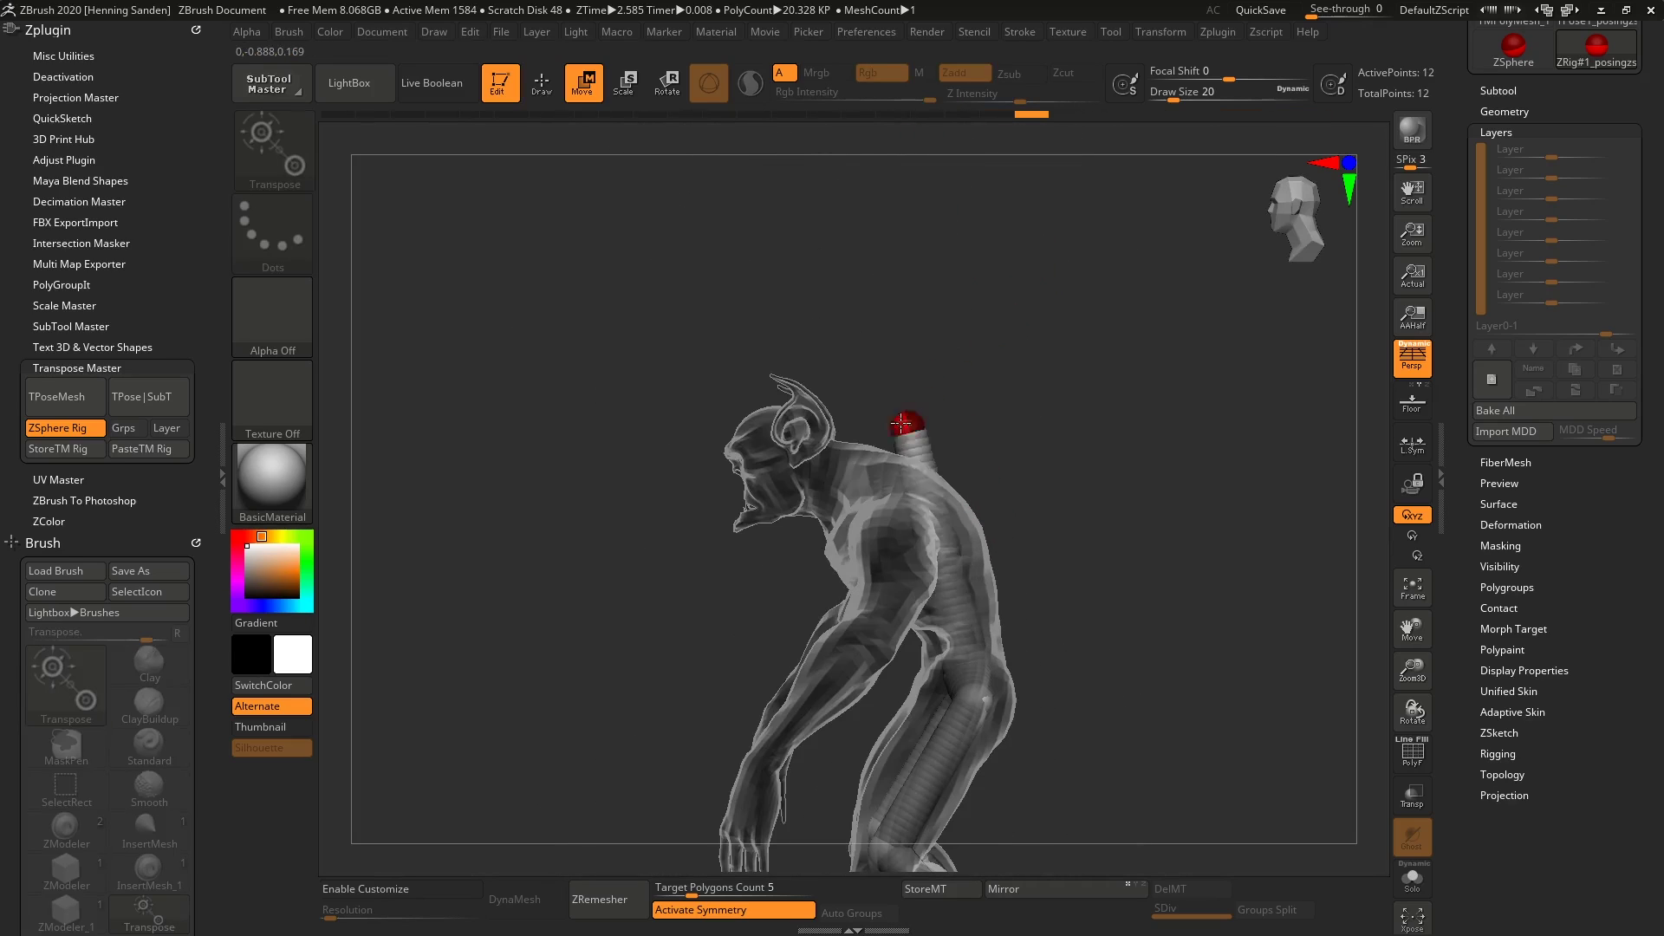
key("q")
key("w")
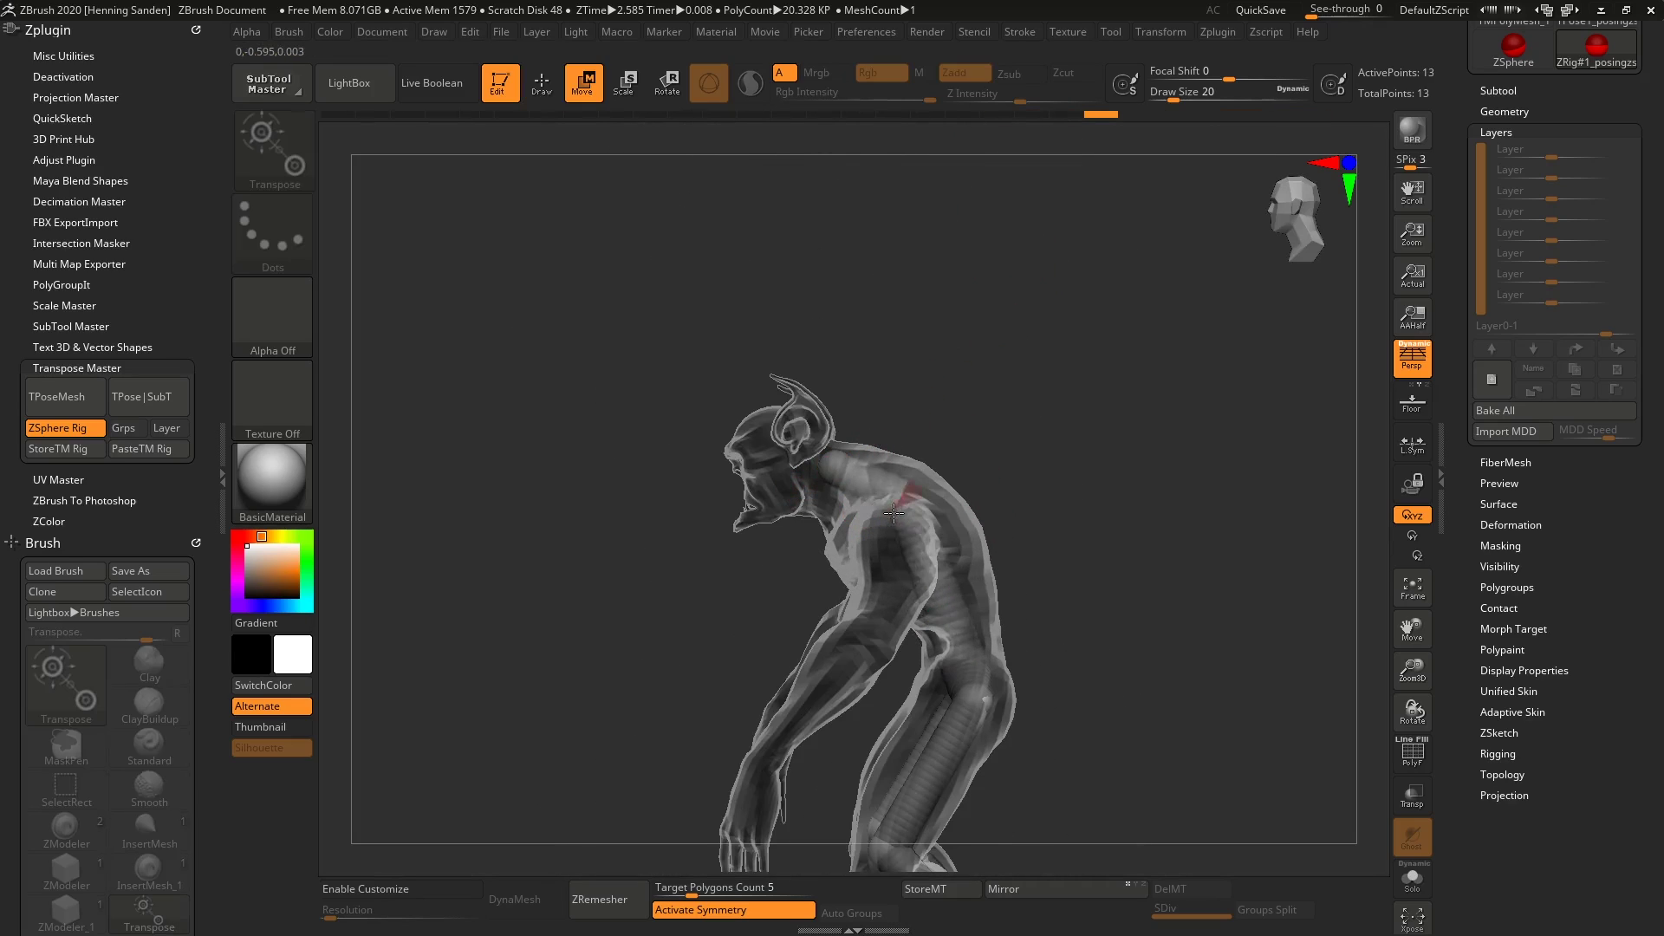
left_click_drag(915, 492, 899, 508)
- Insert two more ZSpheres along the spine and reposition them to follow the curve of the back
key("q")
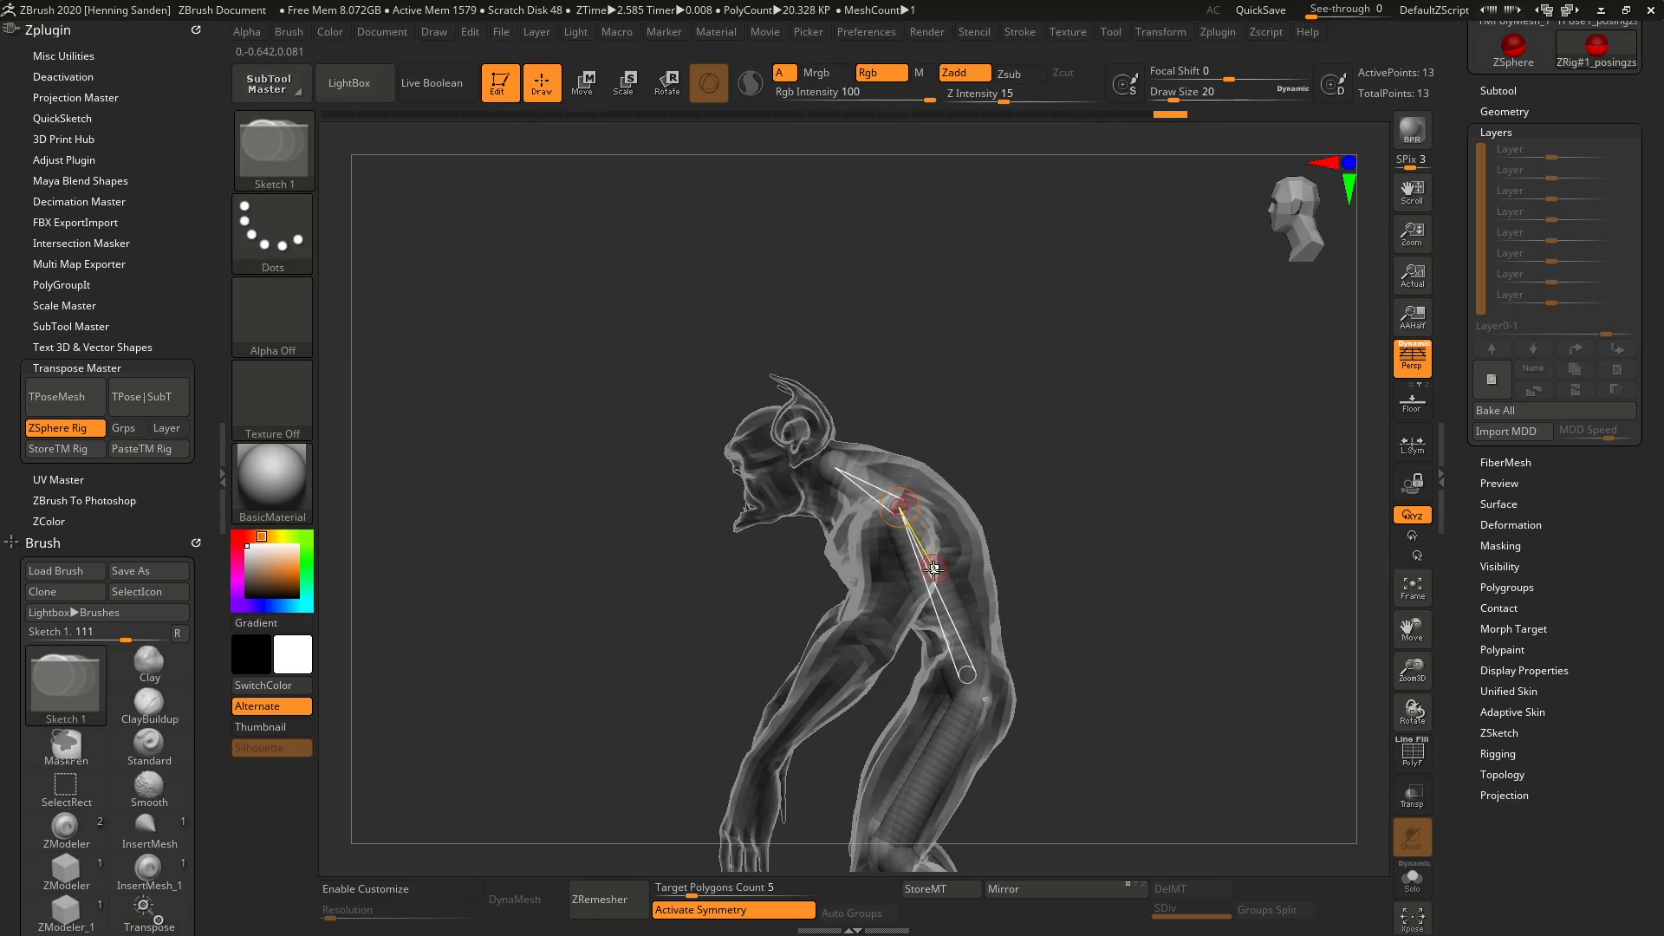
left_click(930, 571)
key("w")
left_click_drag(938, 570, 956, 559)
mouse_move(954, 559)
right_mouse_down("alt")
mouse_move(917, 468)
mouse_move(945, 513)
mouse_move(943, 476)
mouse_move(927, 520)
mouse_move(941, 524)
right_mouse_up("alt")
key("q")
left_click(932, 492)
key("w")
left_click_drag(929, 494, 919, 500)
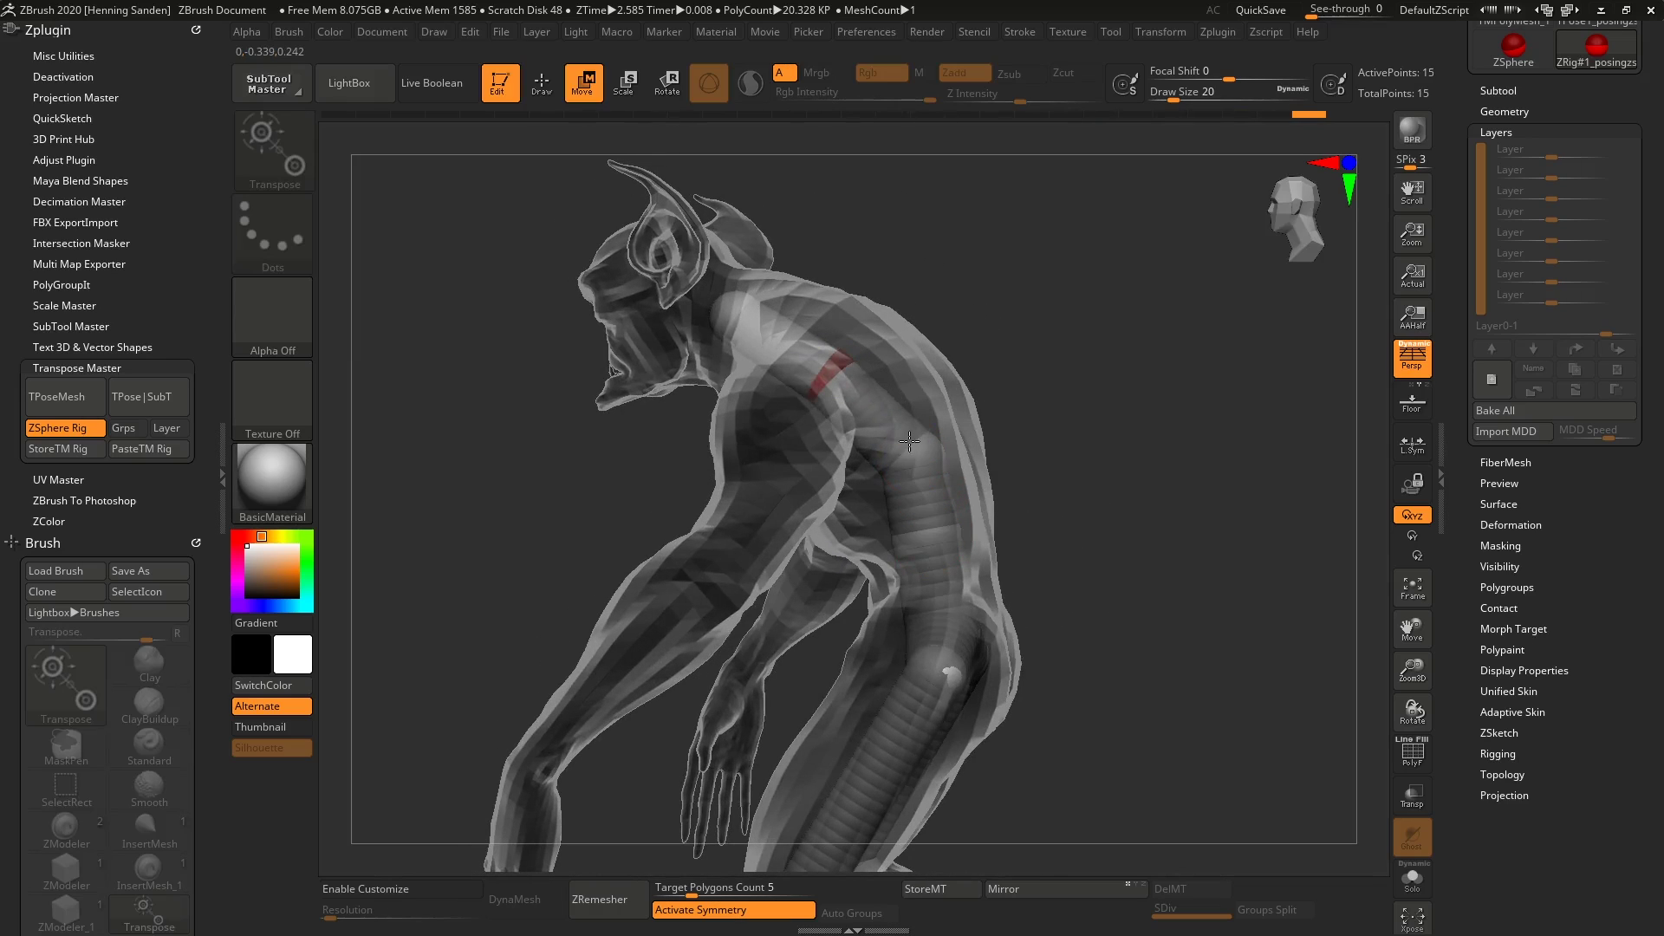
- Extend the chain from the neck ZSphere with a new one moved into the middle of the head
right_click_drag(991, 430, 805, 408)
mouse_move(714, 338)
right_mouse_down("alt")
mouse_move(807, 364)
mouse_move(716, 282)
right_mouse_up("alt")
key("q")
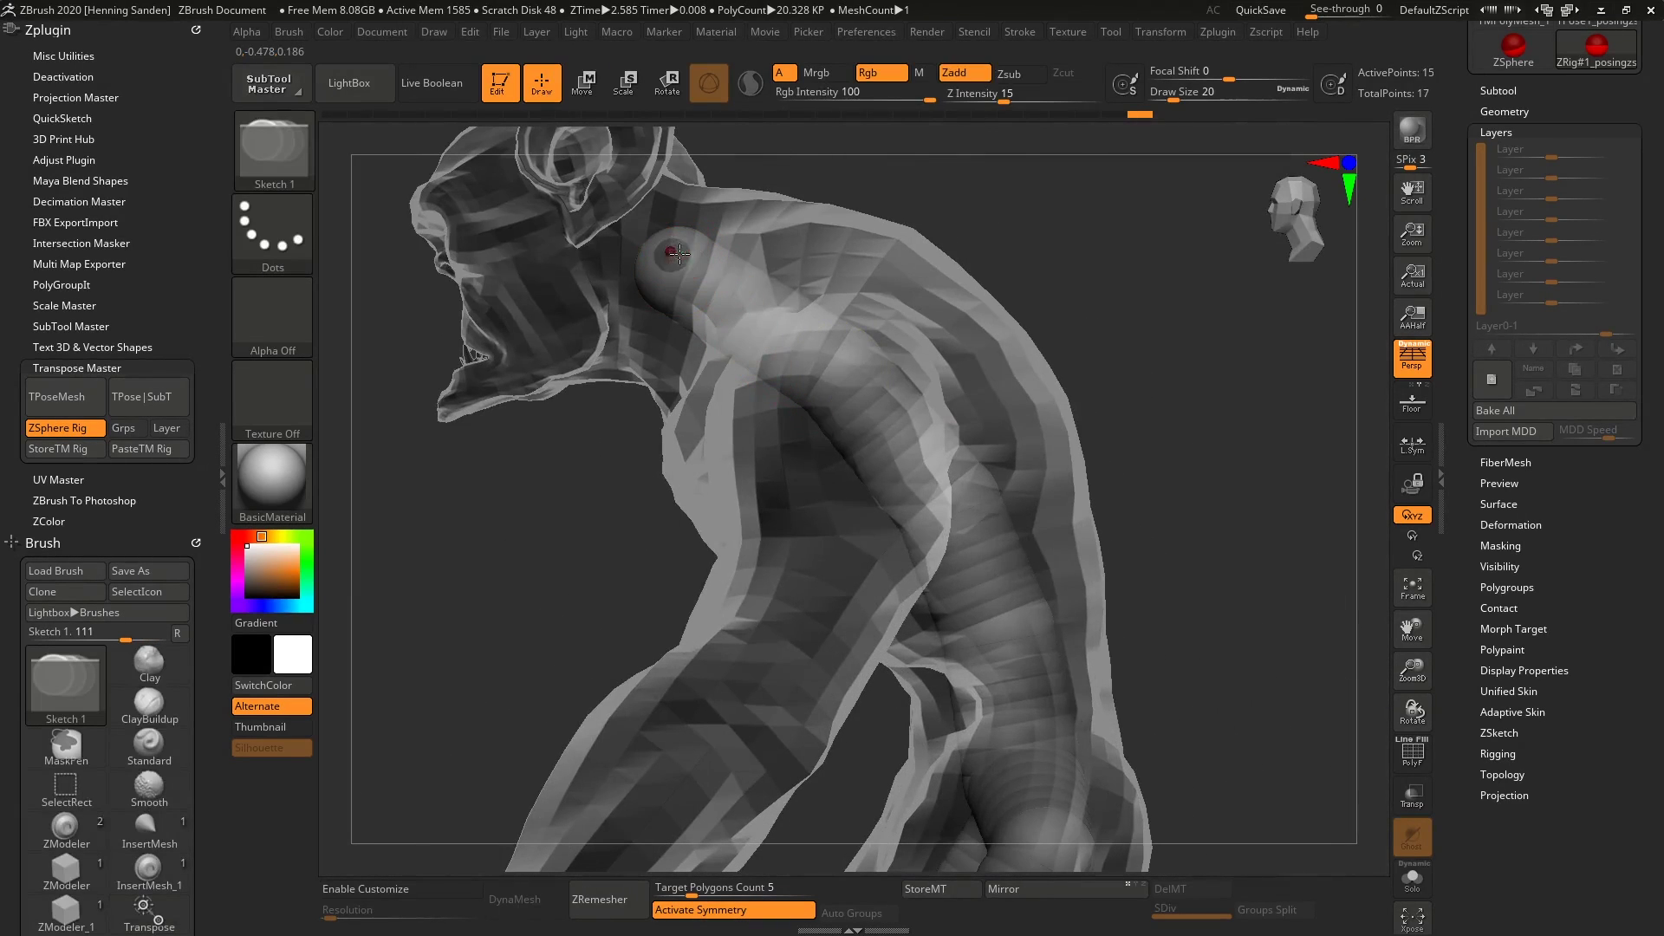
left_click(672, 254, "alt")
right_click_drag(825, 371, 982, 419, "alt")
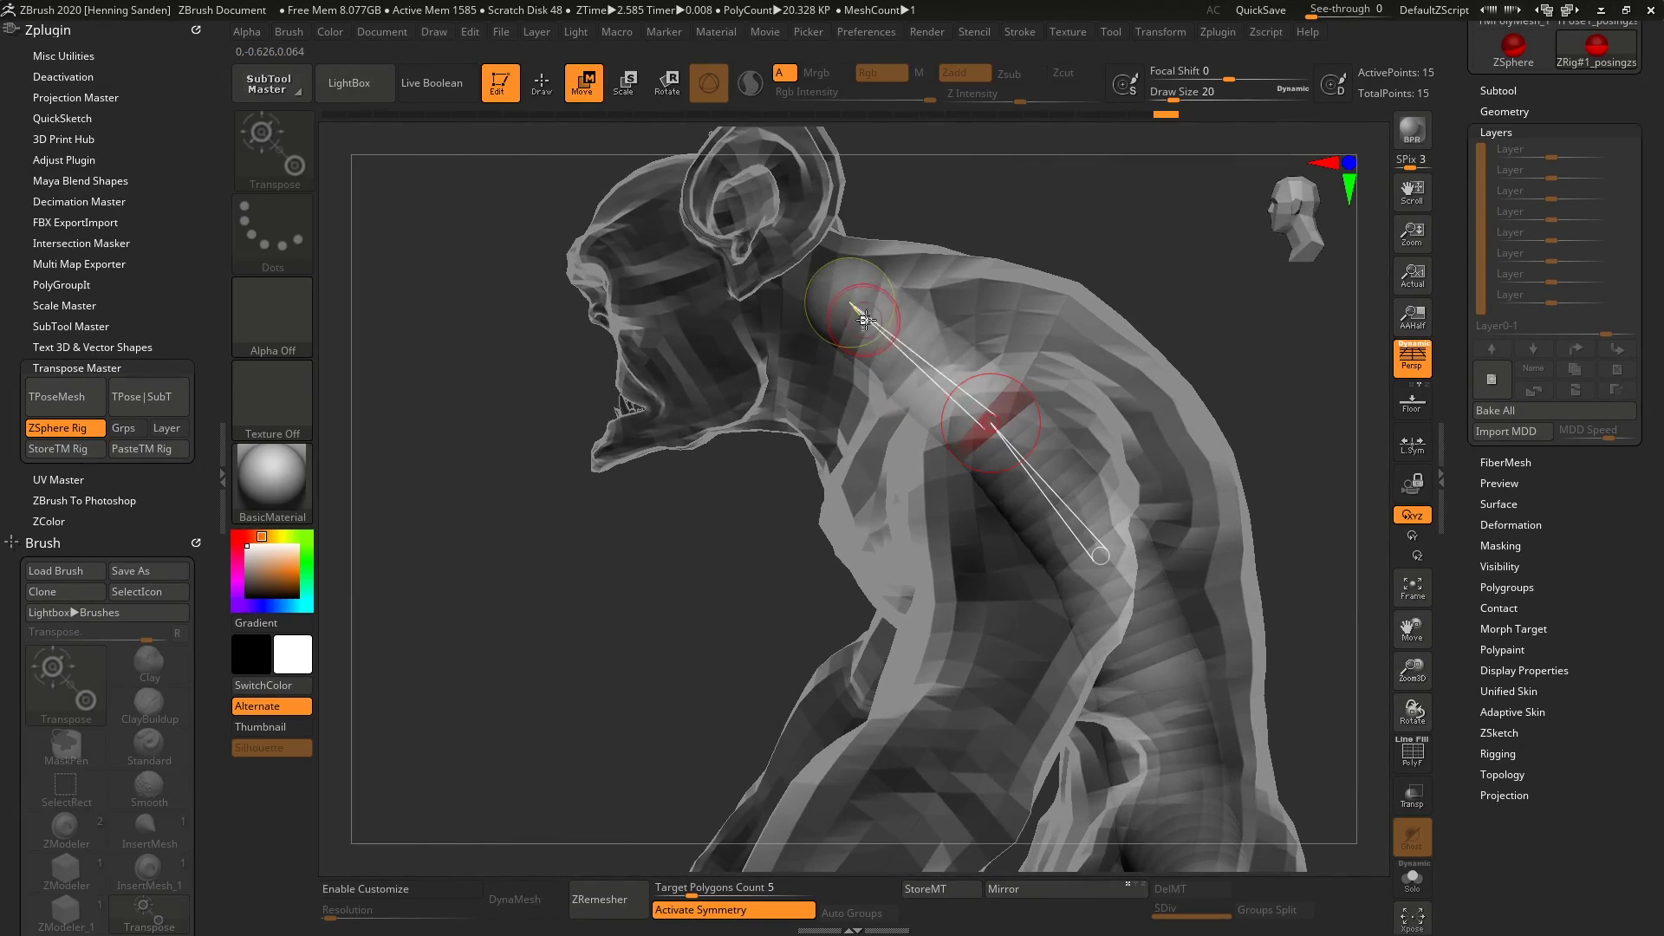
left_click(828, 308)
key("w")
mouse_move(819, 309)
left_mouse_down()
mouse_move(702, 335)
mouse_move(701, 314)
left_mouse_up()
- Draw a mirrored pair of small ZSpheres with Draw Size 6 on the sides of the head ZSphere
mouse_move(783, 299)
right_mouse_down()
mouse_move(796, 397)
mouse_move(773, 382)
right_mouse_up()
key("q")
left_click_drag(717, 413, 762, 354)
key("w")
right_click_drag(763, 354, 802, 337)
key("q")
key("w")
left_click_drag(761, 364, 806, 323)
key("q")
key("ctrl+z")
key("ctrl+z")
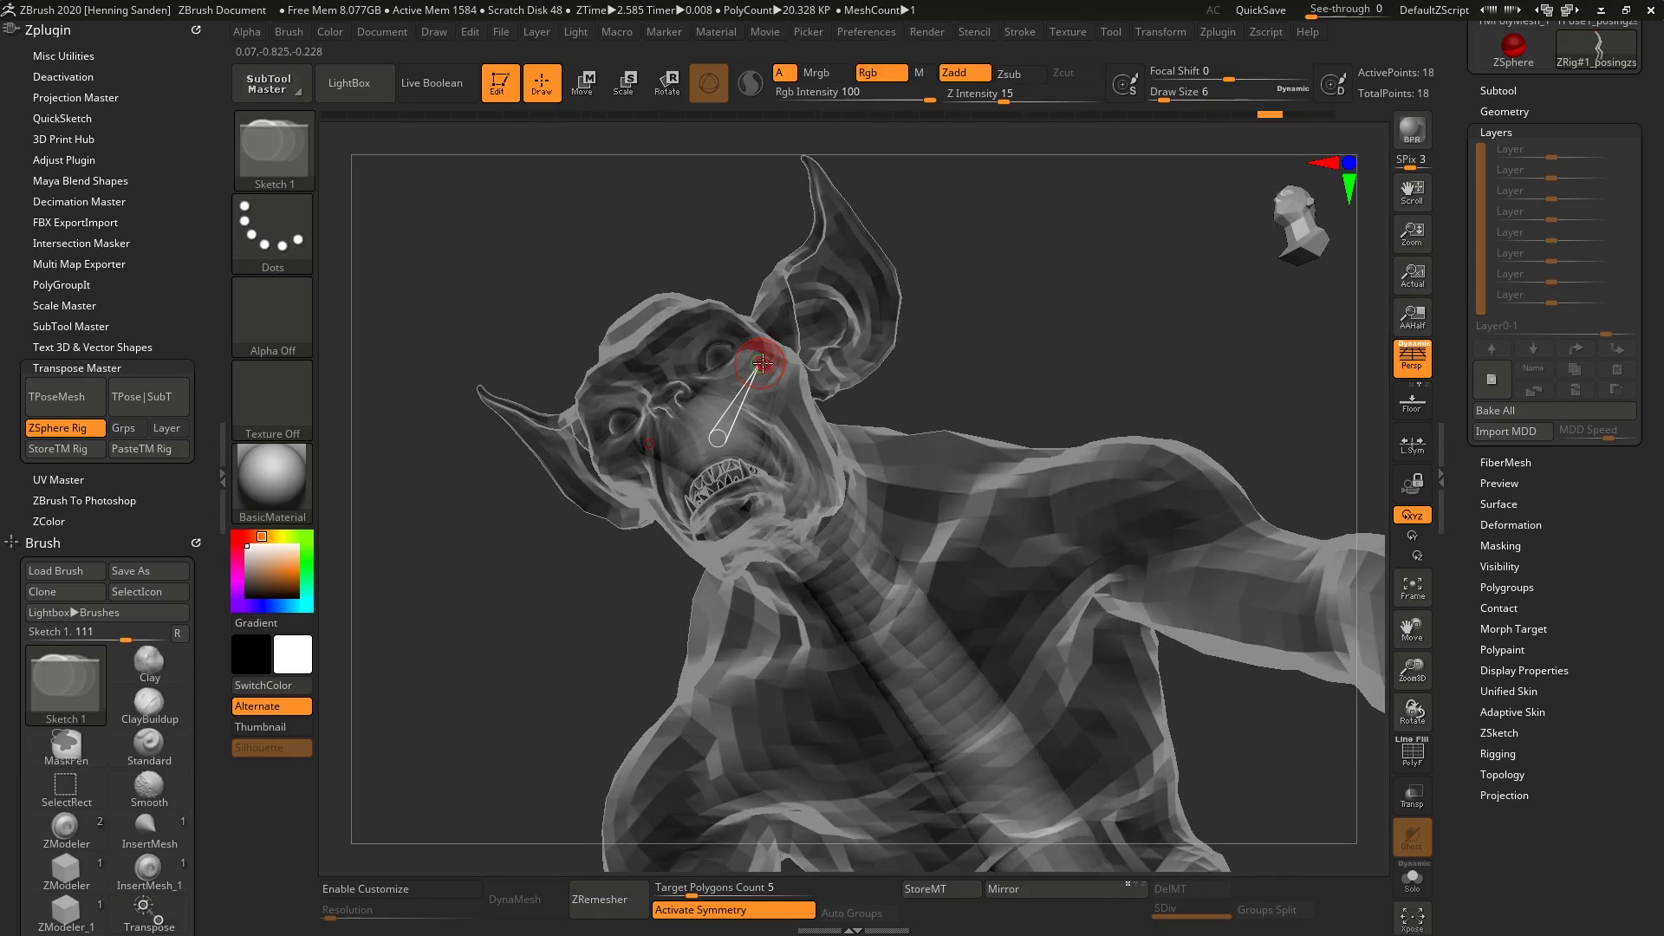
key("ctrl+z")
- Add mirrored child ZSpheres beside the head and pull them up to the tips of the ears
left_click_drag(759, 364, 767, 358)
right_click_drag(768, 359, 765, 375)
key("w")
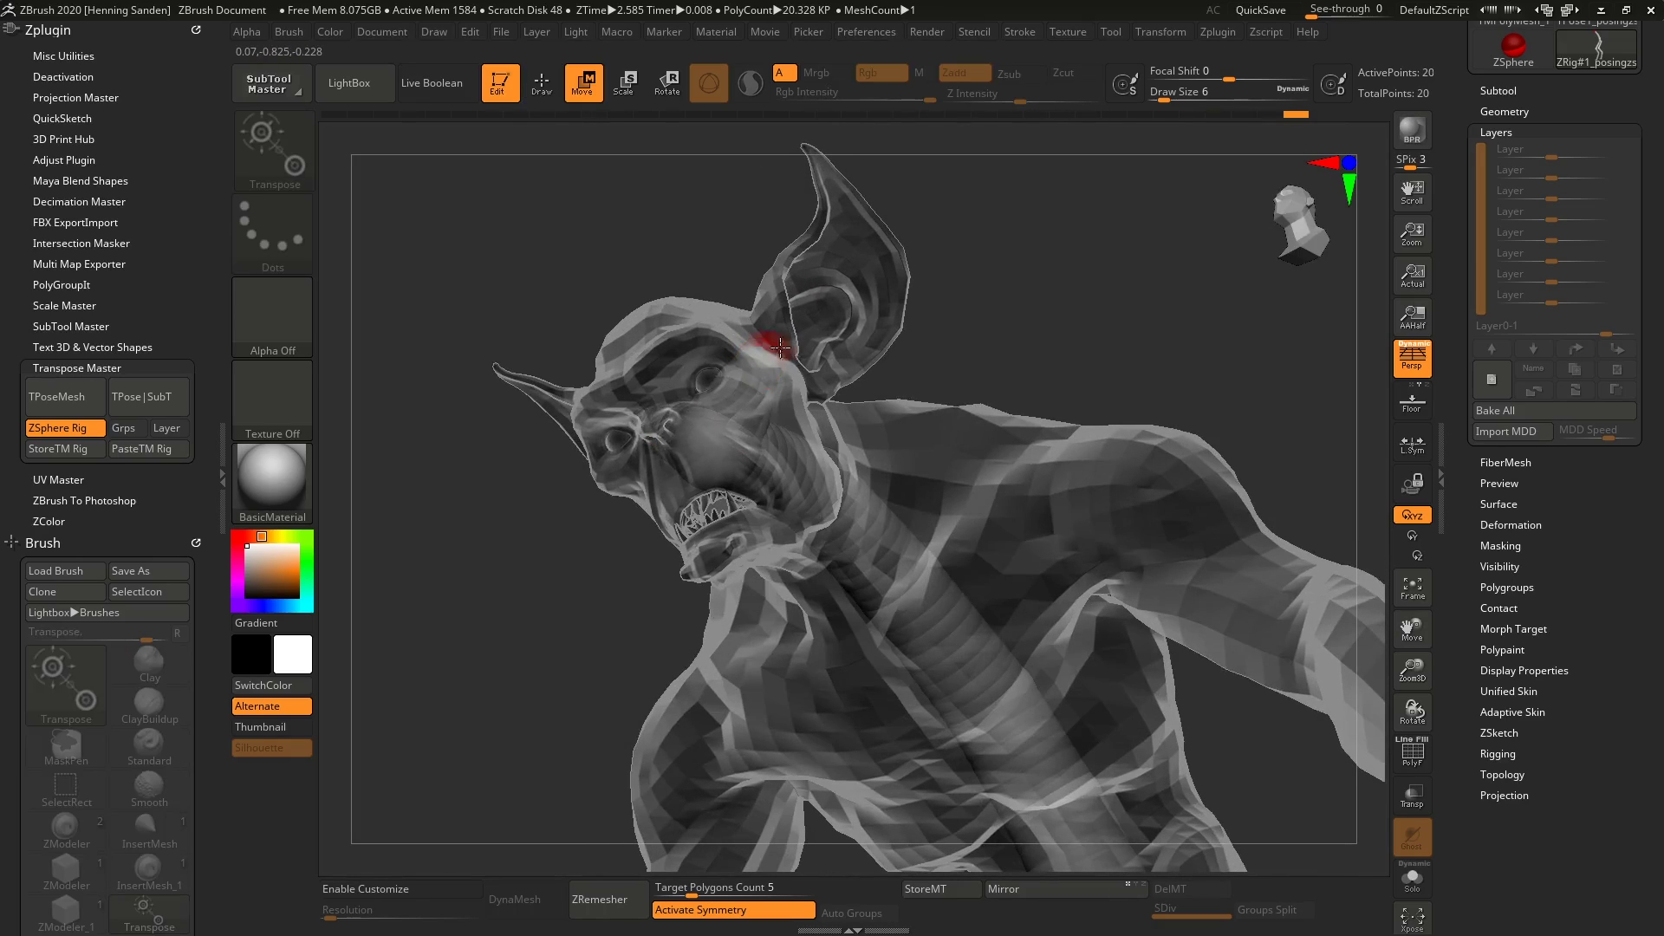
mouse_move(770, 343)
left_mouse_down()
mouse_move(827, 203)
mouse_move(824, 162)
left_mouse_up()
- Insert a joint midway along each ear chain and move it outward into the lower part of the ear
key("q")
left_click(786, 281)
key("w")
left_click_drag(786, 281, 852, 319)
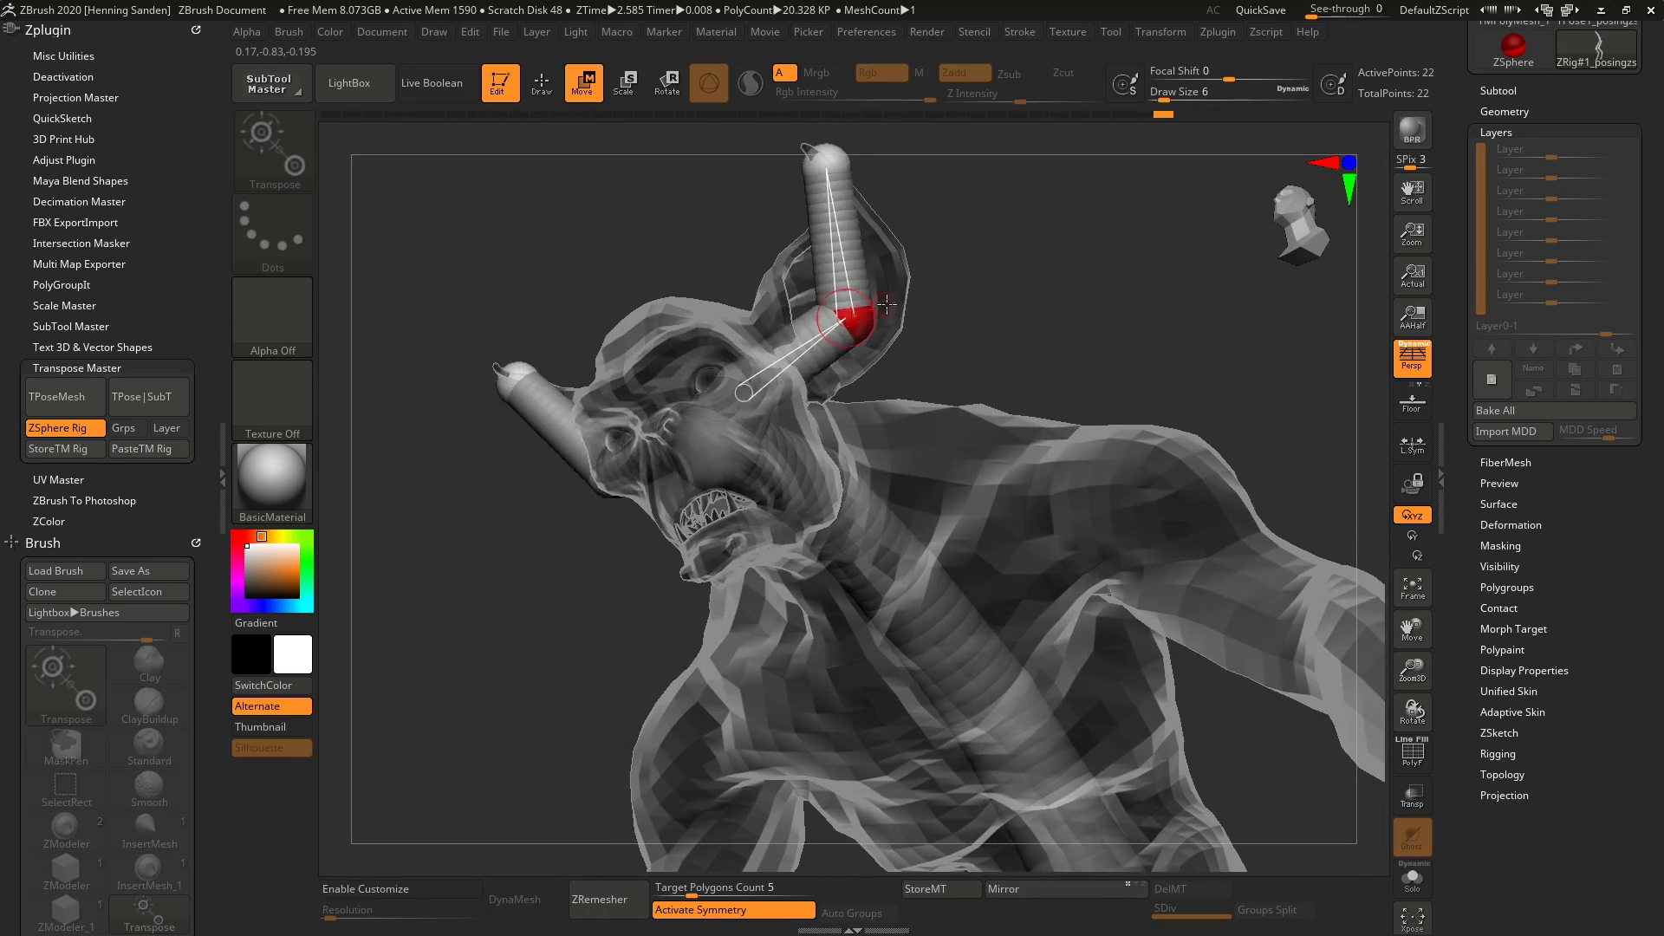
- Add a mirrored pair of ZSpheres from the upper spine and move them outward to the shoulder area
mouse_move(852, 319)
right_mouse_down()
mouse_move(816, 336)
mouse_move(912, 338)
mouse_move(986, 168)
mouse_move(984, 334)
mouse_move(869, 363)
mouse_move(933, 405)
right_mouse_up()
key("q")
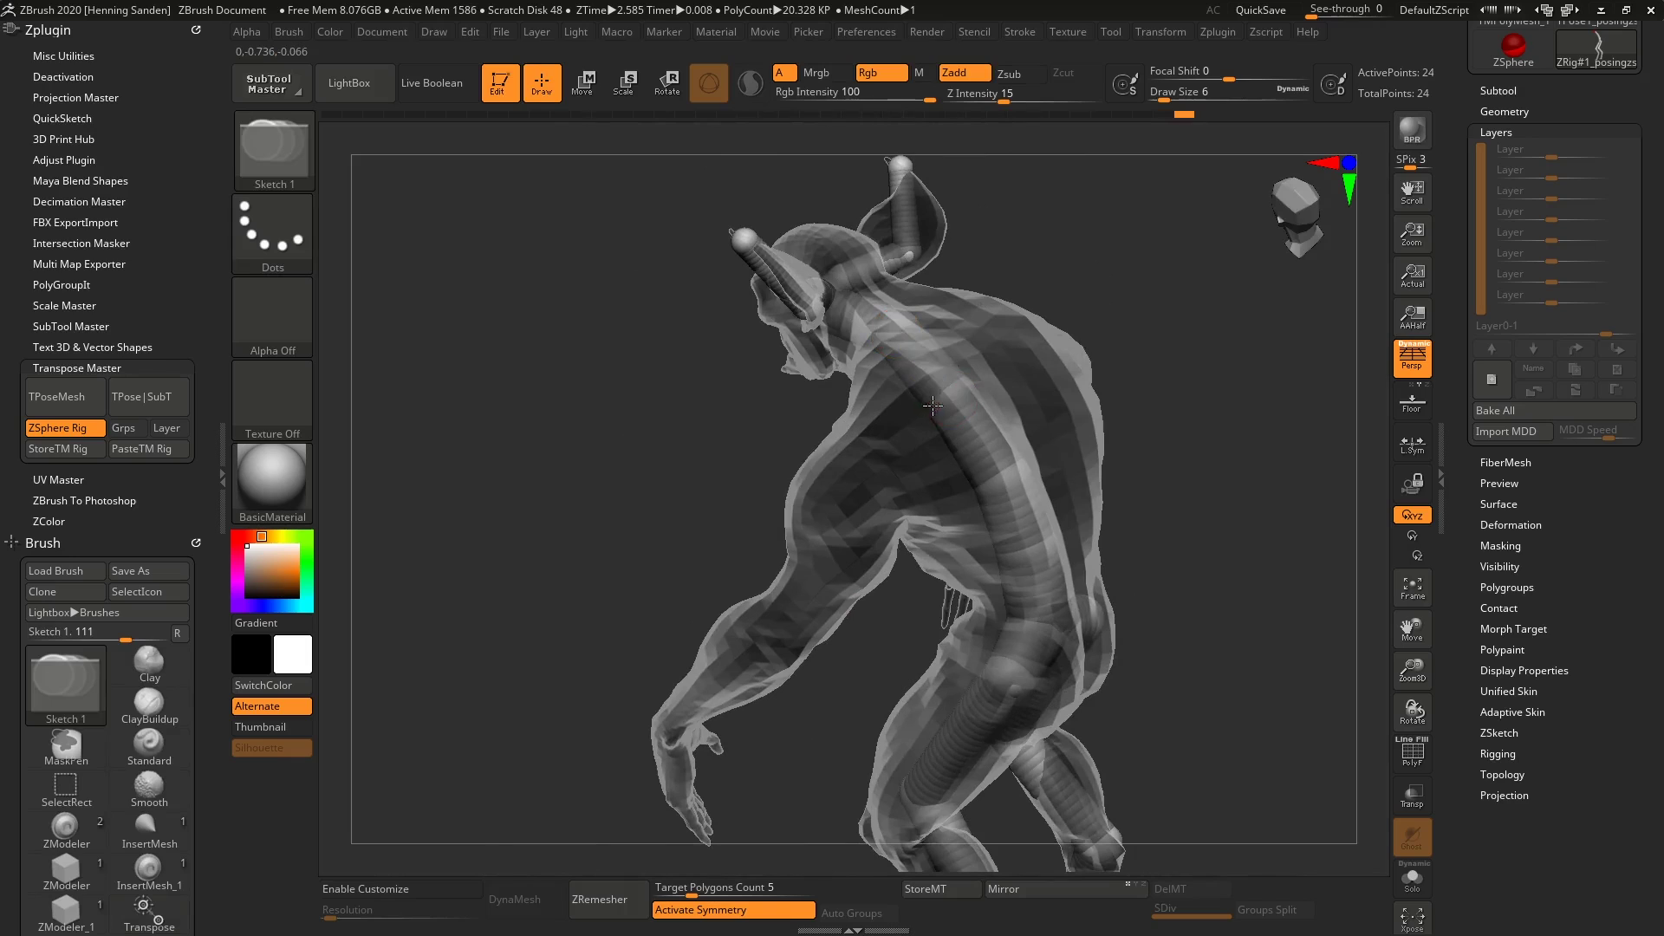
key("w")
left_click_drag(936, 402, 850, 483)
right_click_drag(850, 483, 868, 486)
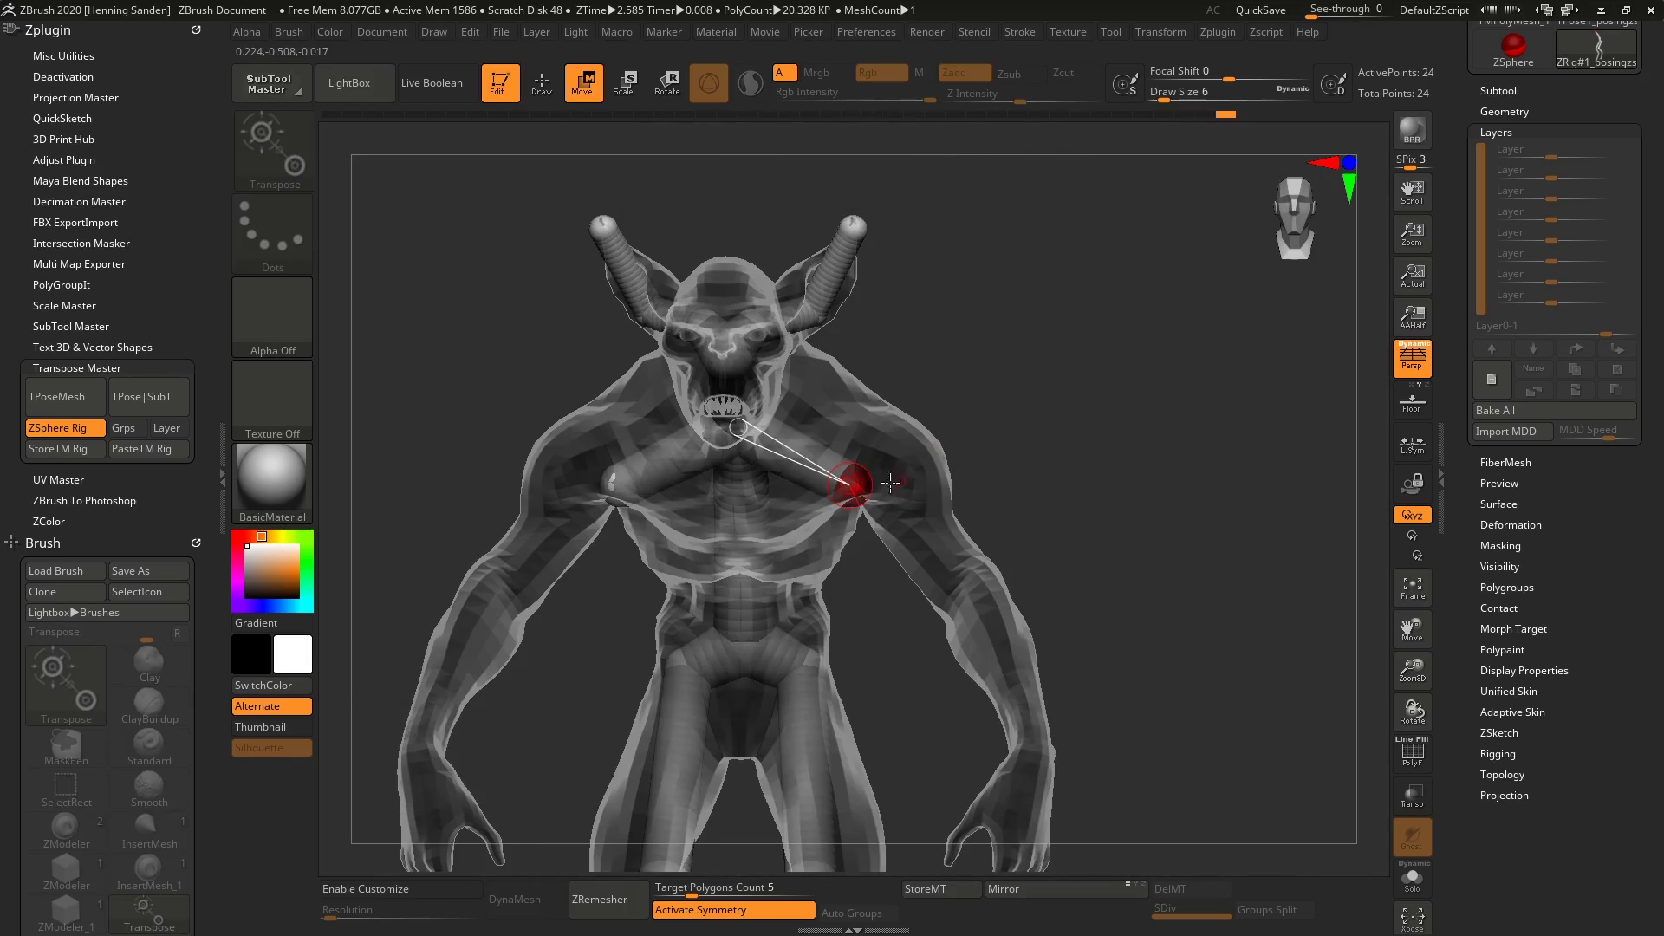
- Place the mirrored shoulder ZSpheres in the shoulders, add a child pair and pull it down to the elbows
left_click_drag(867, 485, 910, 457)
right_click_drag(910, 457, 947, 431)
key("q")
left_click(899, 453)
key("w")
left_click_drag(896, 452, 963, 594)
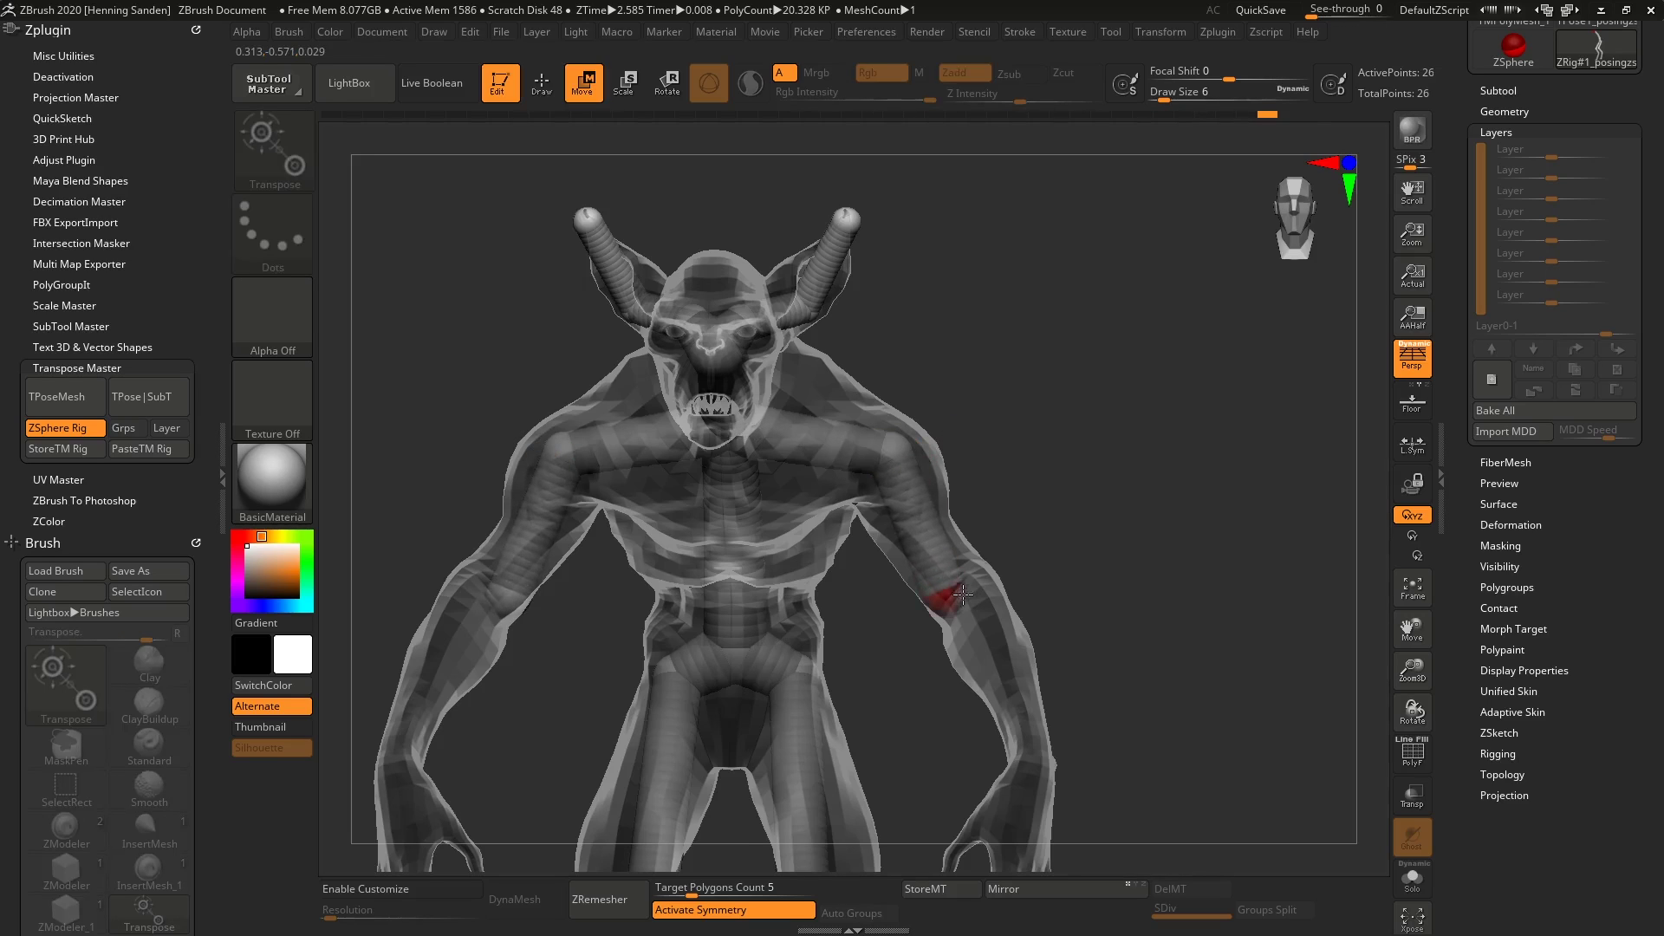
- Add a mirrored child pair of ZSpheres at the elbows and move it down the forearms to the wrists
mouse_move(958, 590)
right_mouse_down()
mouse_move(872, 429)
mouse_move(840, 450)
mouse_move(854, 417)
mouse_move(834, 441)
right_mouse_up()
key("q")
key("w")
left_click_drag(834, 440, 842, 674)
right_click_drag(842, 674, 846, 672)
left_click_drag(846, 672, 869, 603)
- Add a mirrored child pair of ZSpheres at the wrists and pull it down into the hands to finish the arms
mouse_move(870, 602)
right_mouse_down()
mouse_move(819, 599)
mouse_move(845, 640)
mouse_move(772, 636)
mouse_move(824, 626)
mouse_move(768, 617)
mouse_move(719, 626)
right_mouse_up()
key("q")
left_click(768, 616)
key("w")
mouse_move(752, 634)
left_mouse_down()
mouse_move(705, 704)
mouse_move(703, 759)
left_mouse_up()
mouse_move(703, 760)
right_mouse_down()
mouse_move(768, 692)
mouse_move(863, 469)
mouse_move(853, 520)
right_mouse_up()
key("f")
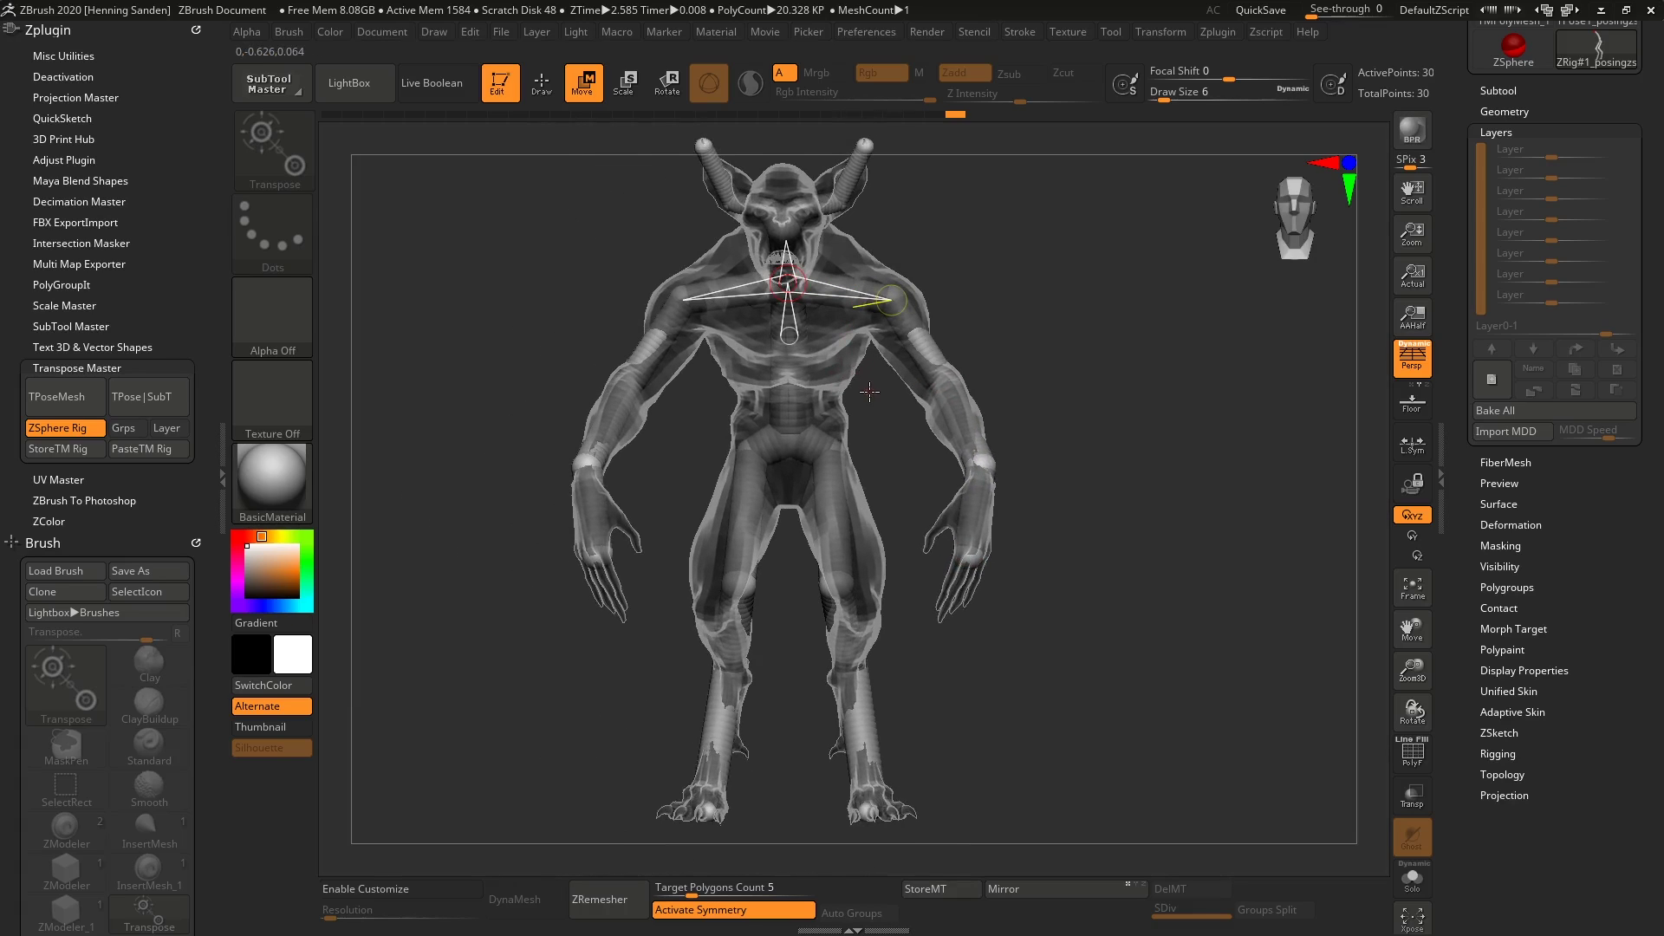
right_click_drag(870, 392, 874, 343)
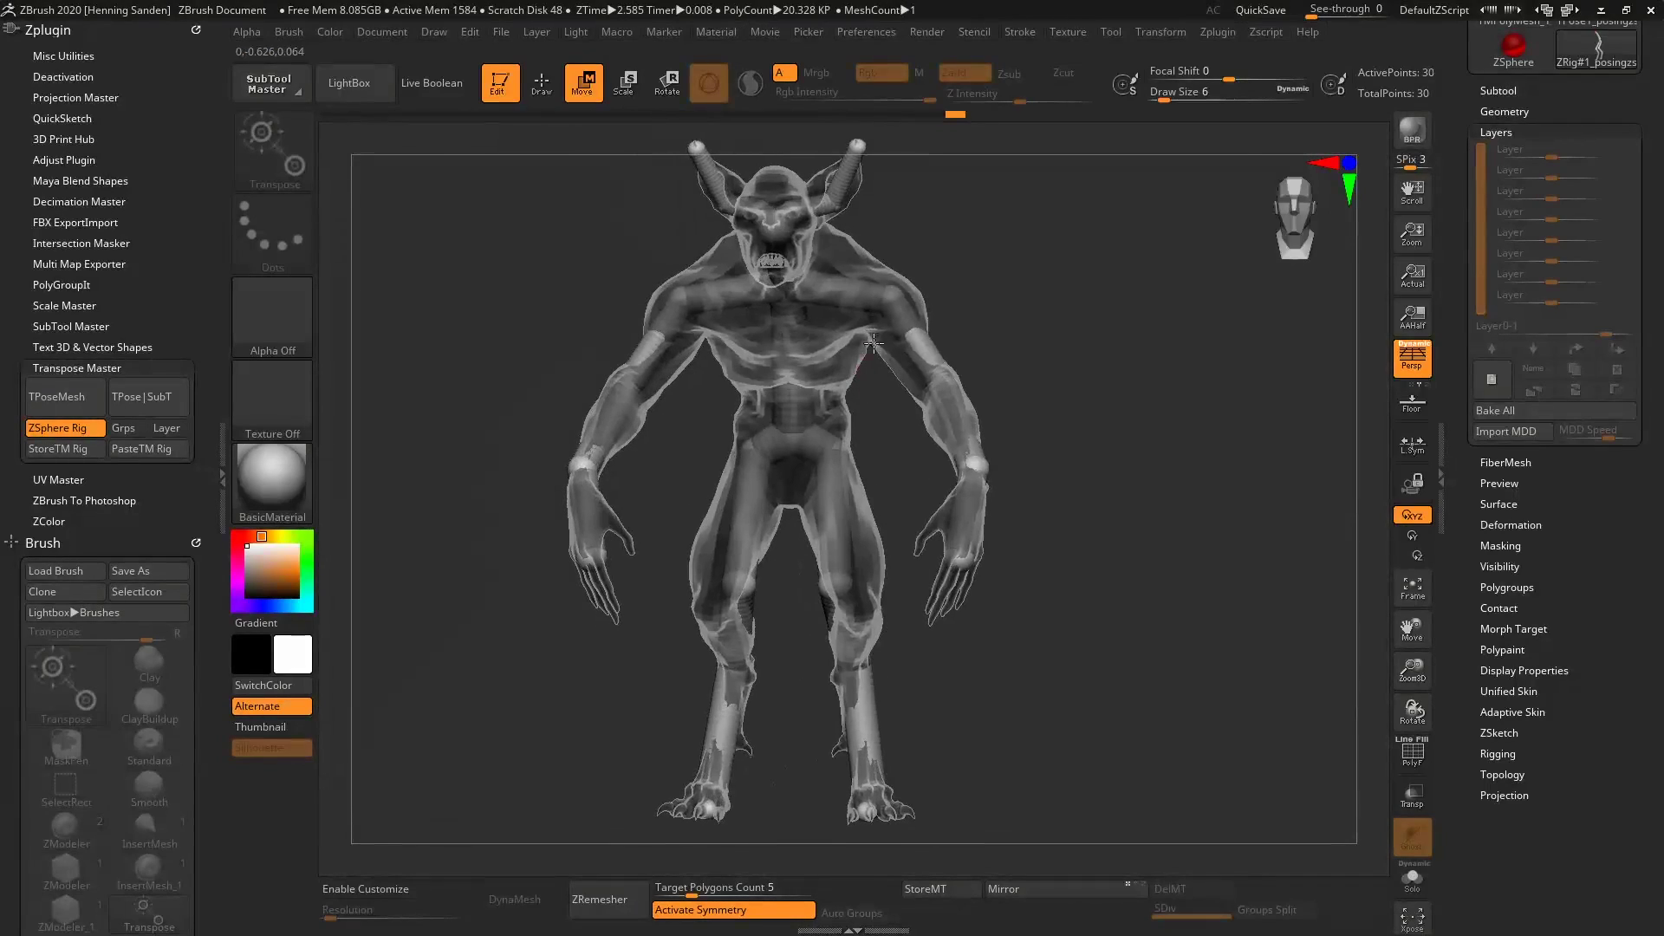
- Turn off symmetry and try rotating the upper arm and forearm of the unbound rig, undoing each rotation
left_click_drag(933, 345, 924, 351)
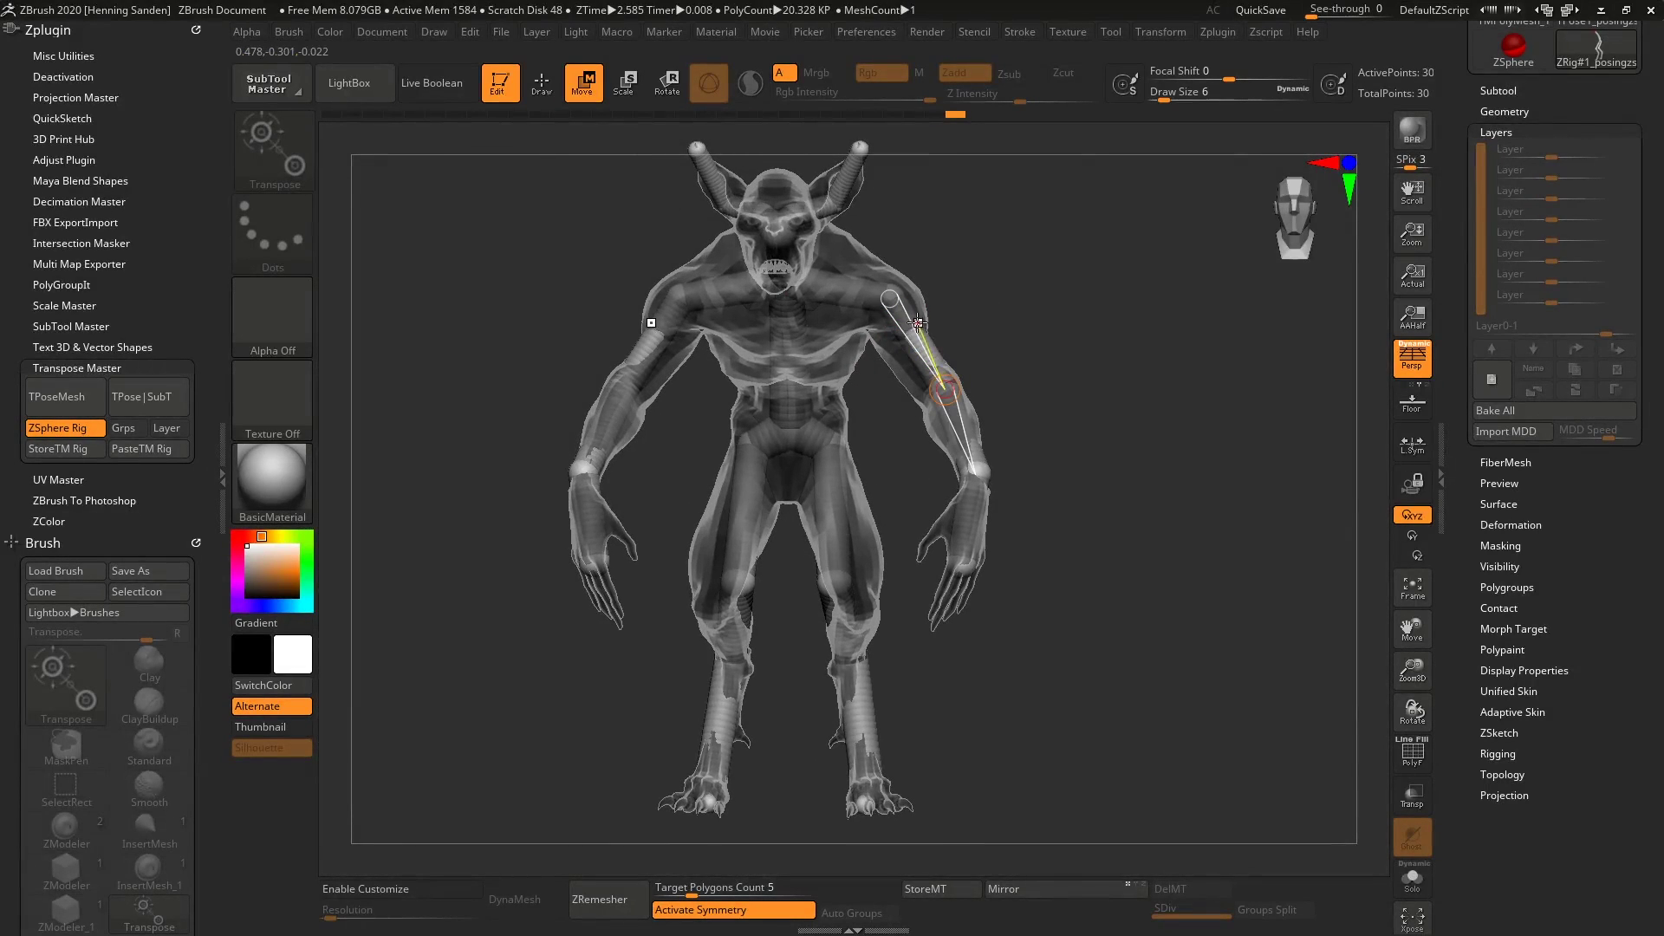
key("x")
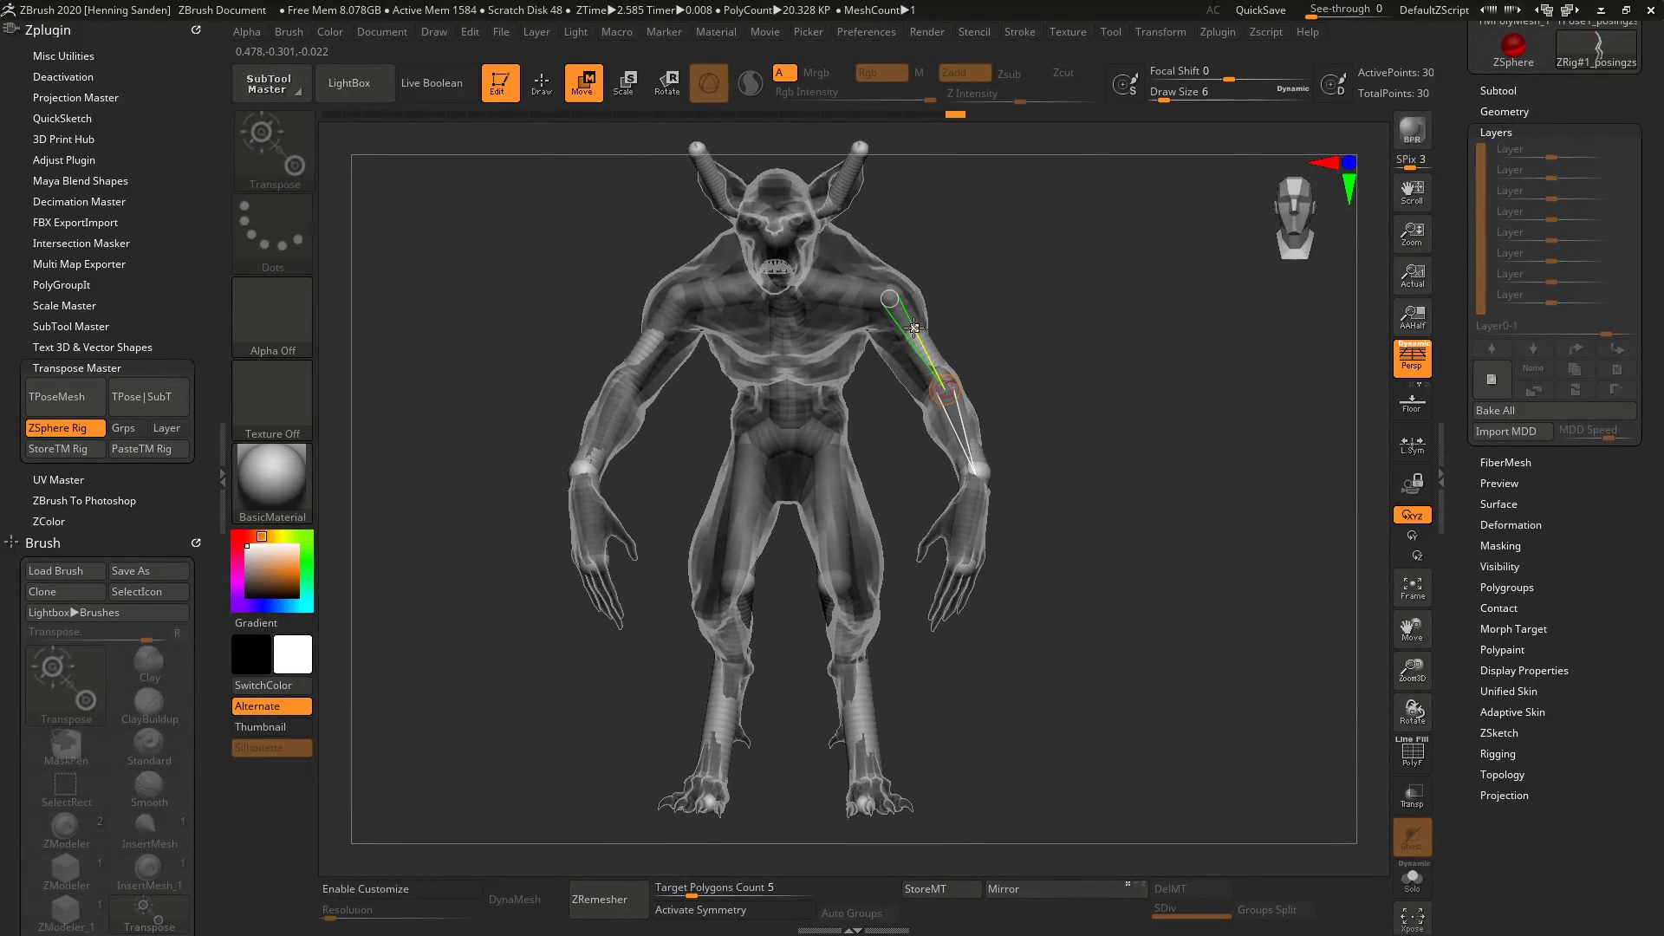
key("r")
left_click_drag(919, 347, 993, 362)
key("ctrl+z")
left_click_drag(974, 468, 923, 407)
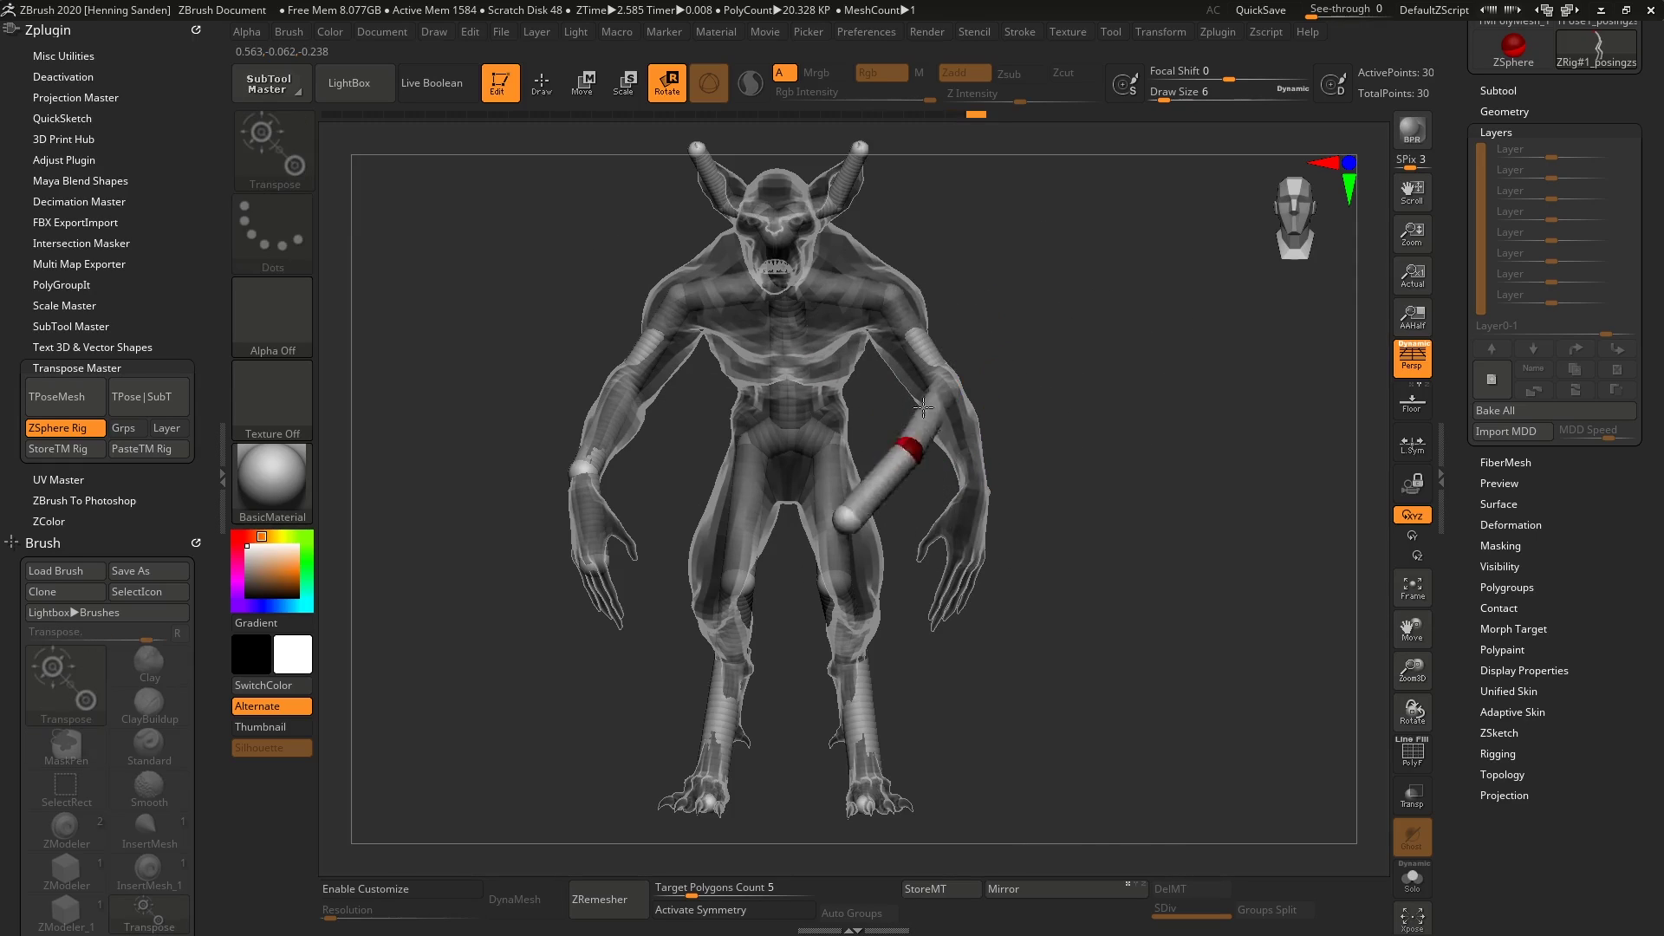
key("ctrl+z")
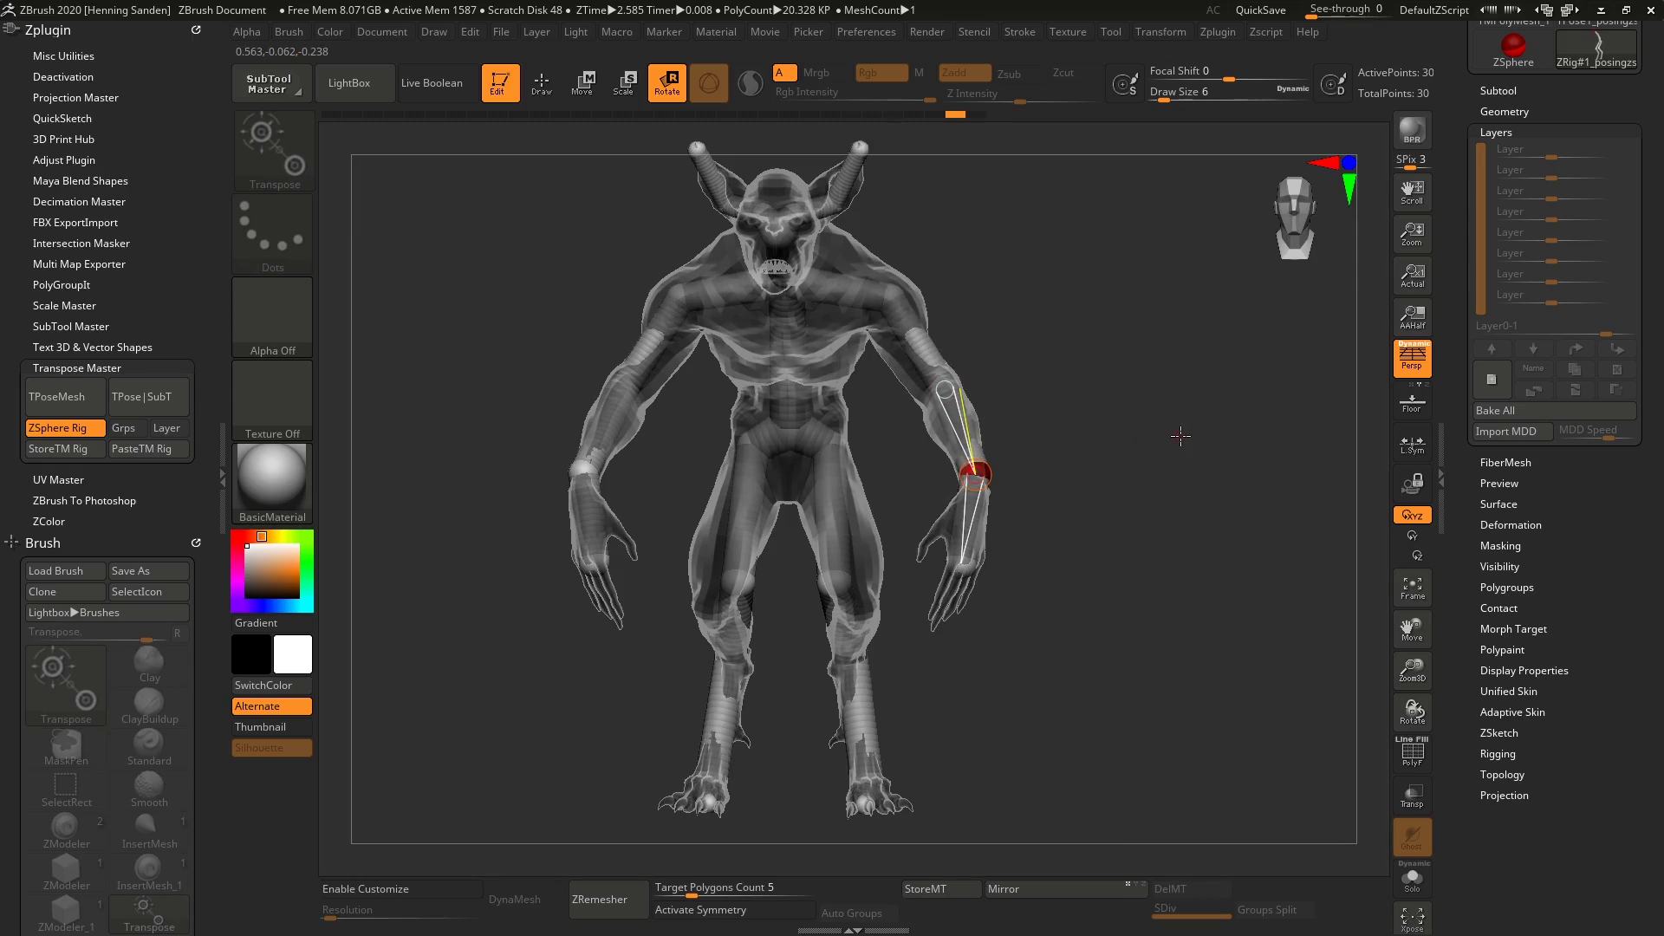
- Turn on Bind Mesh in the rigging settings so the creature mesh follows the ZSphere rig
left_click_drag(1020, 386, 1054, 451, "alt")
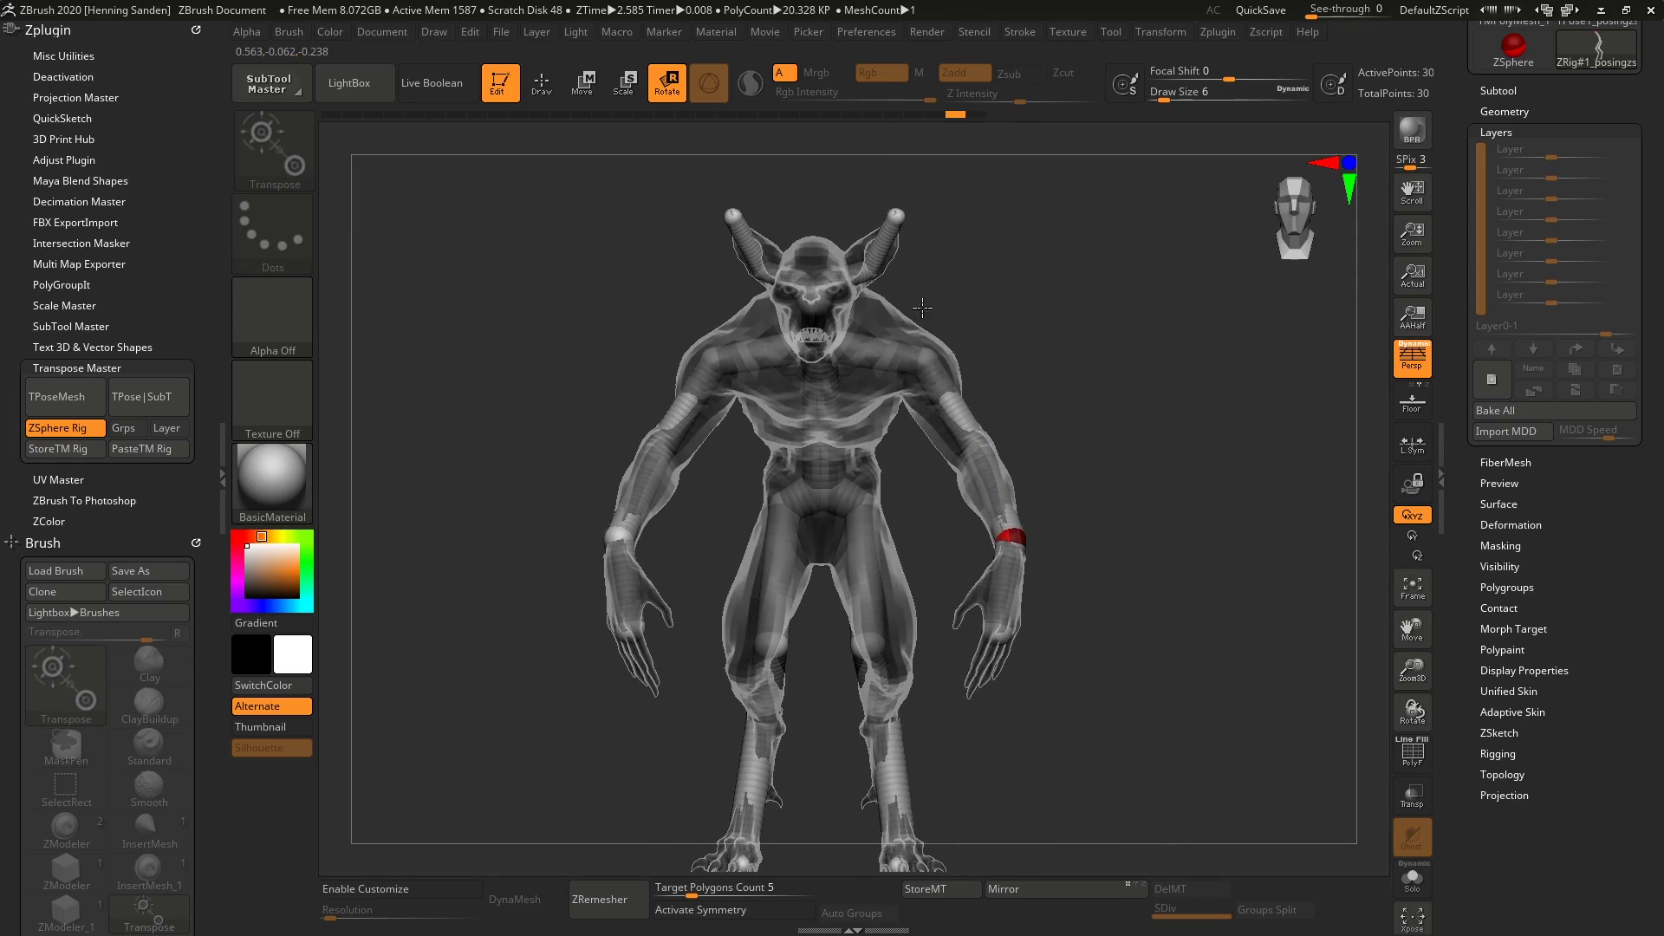
left_click_drag(951, 442, 958, 397, "alt")
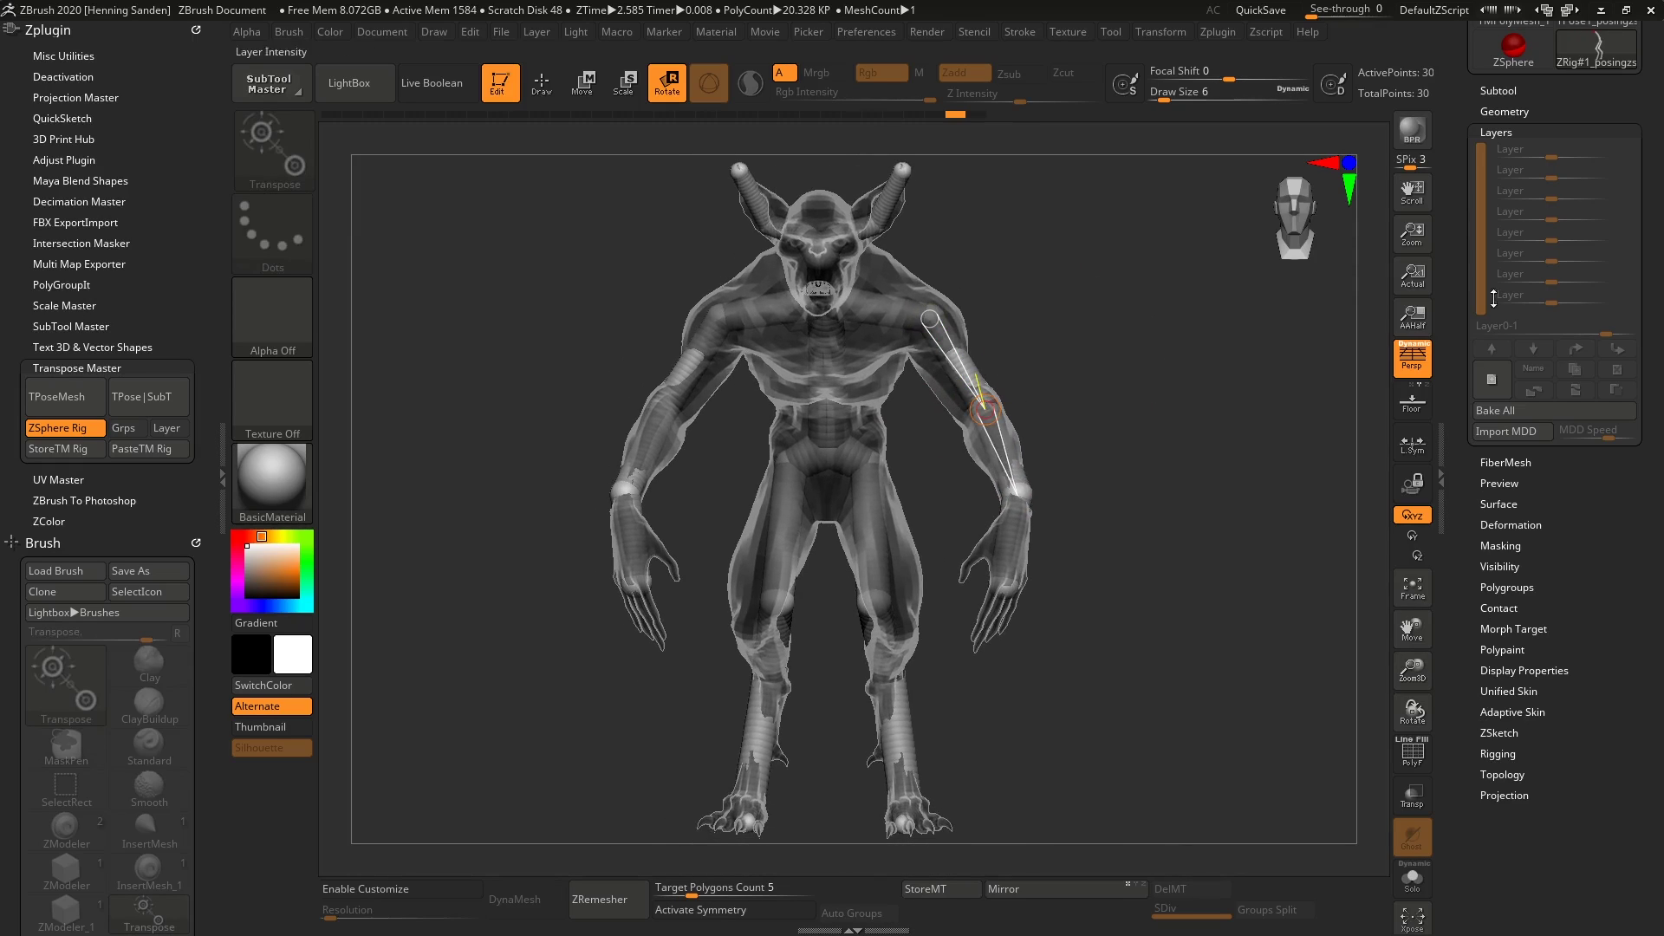
left_click_drag(1456, 102, 1476, 383)
scroll(1491, 520, "down", 5)
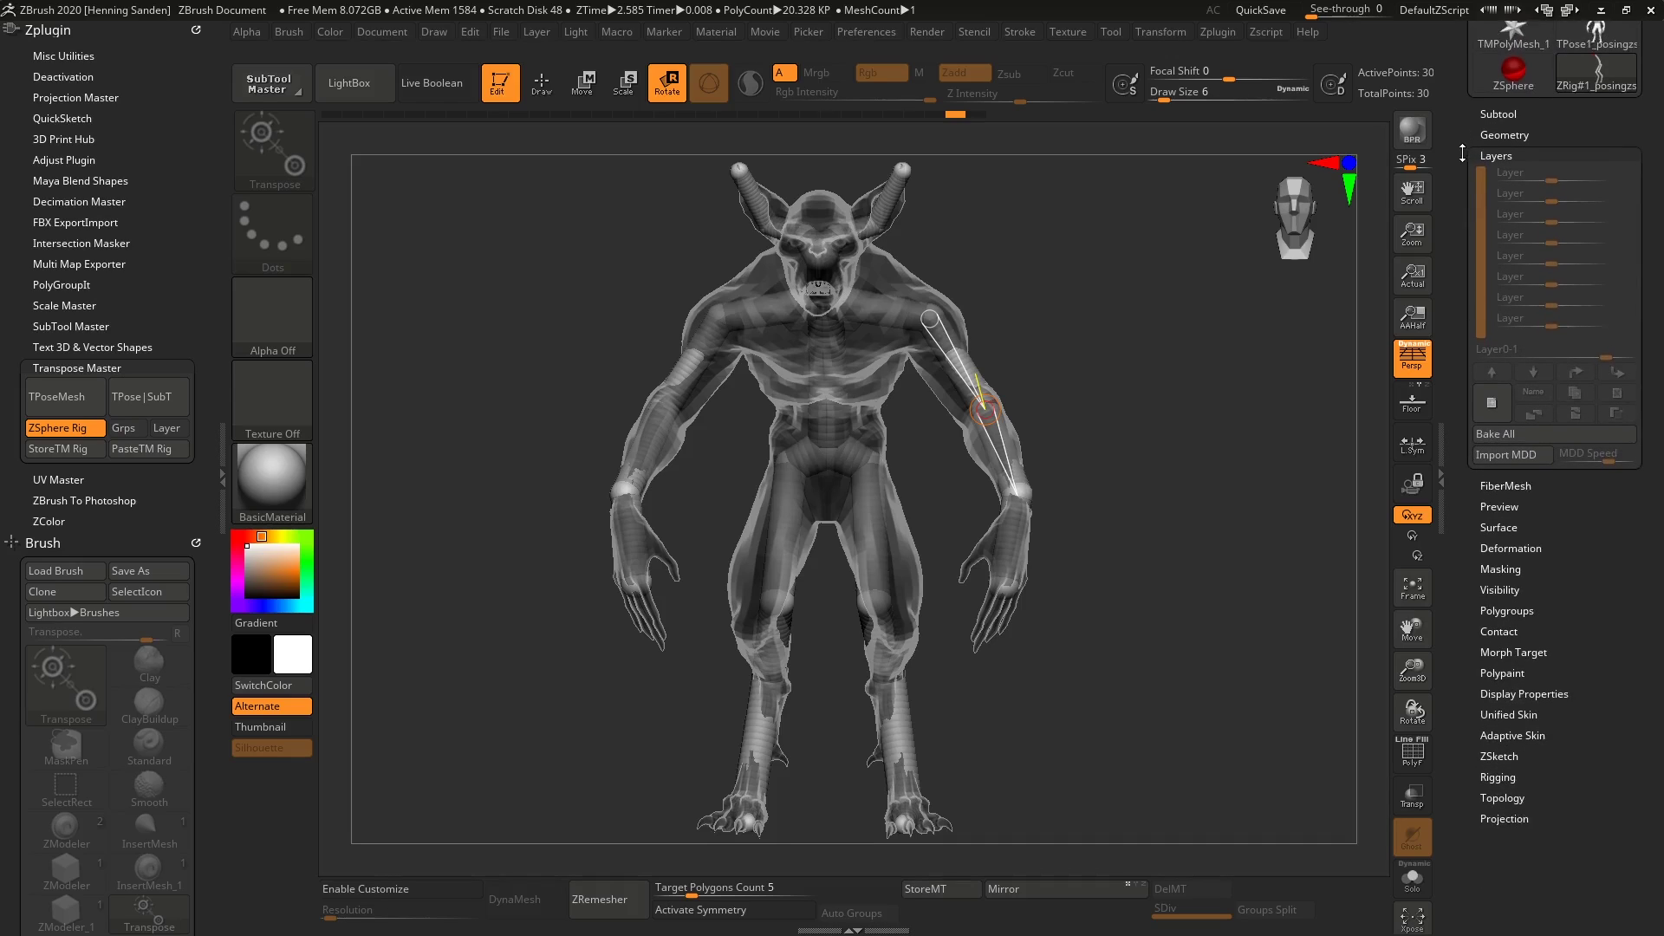
left_click(1498, 747)
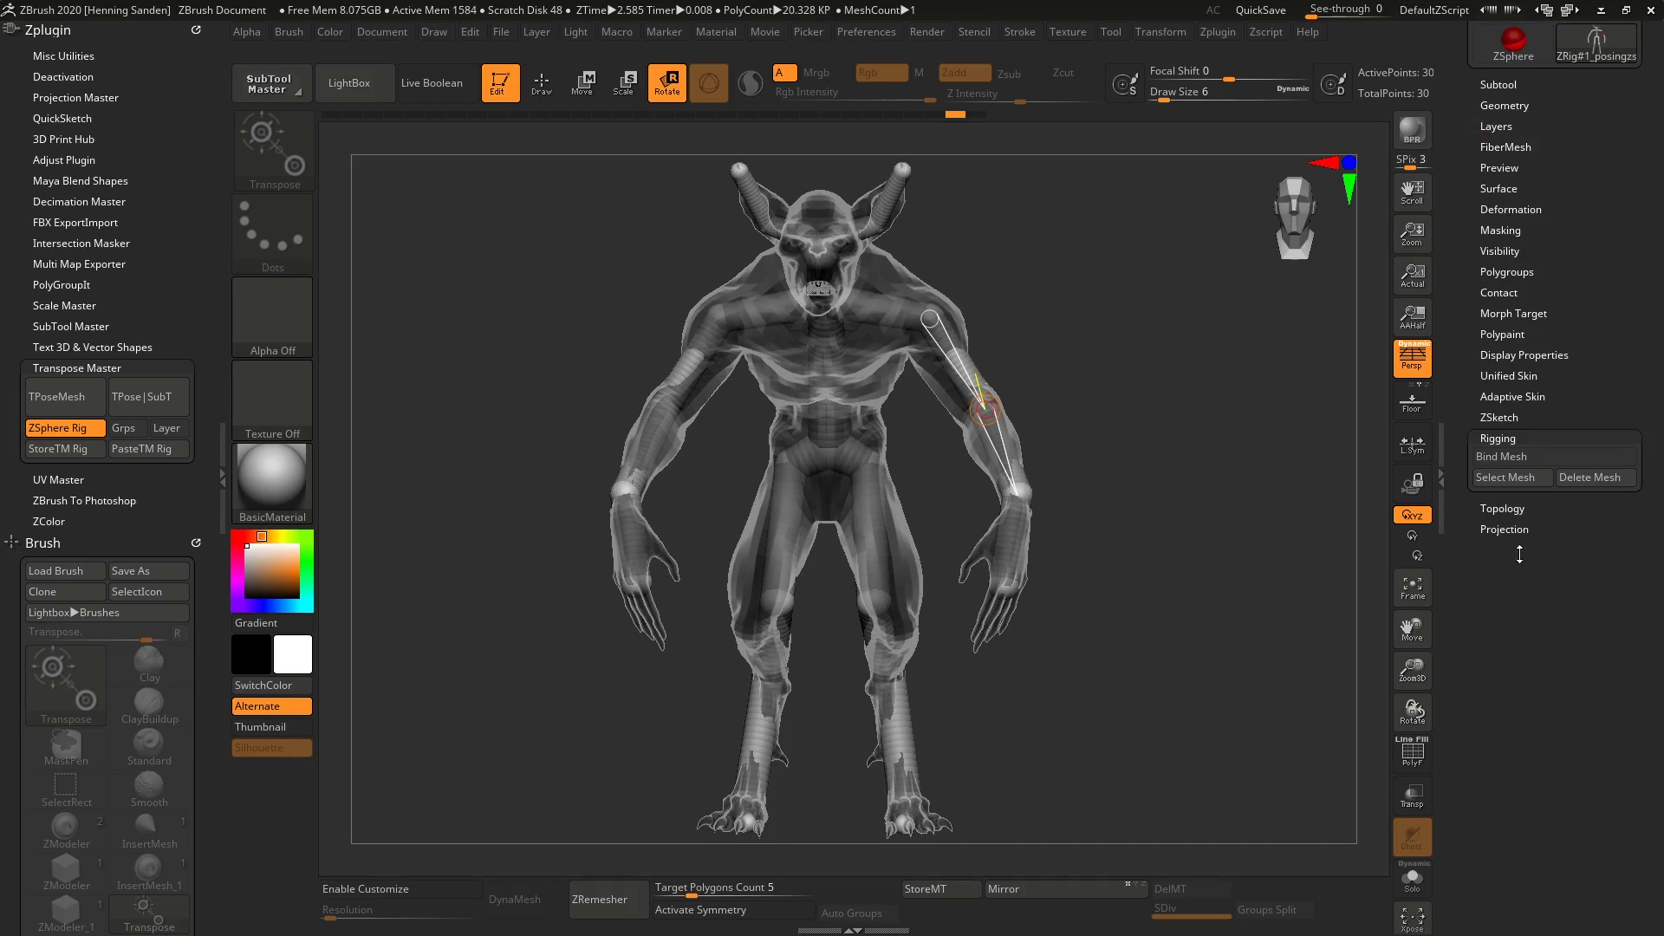
left_click(1503, 457)
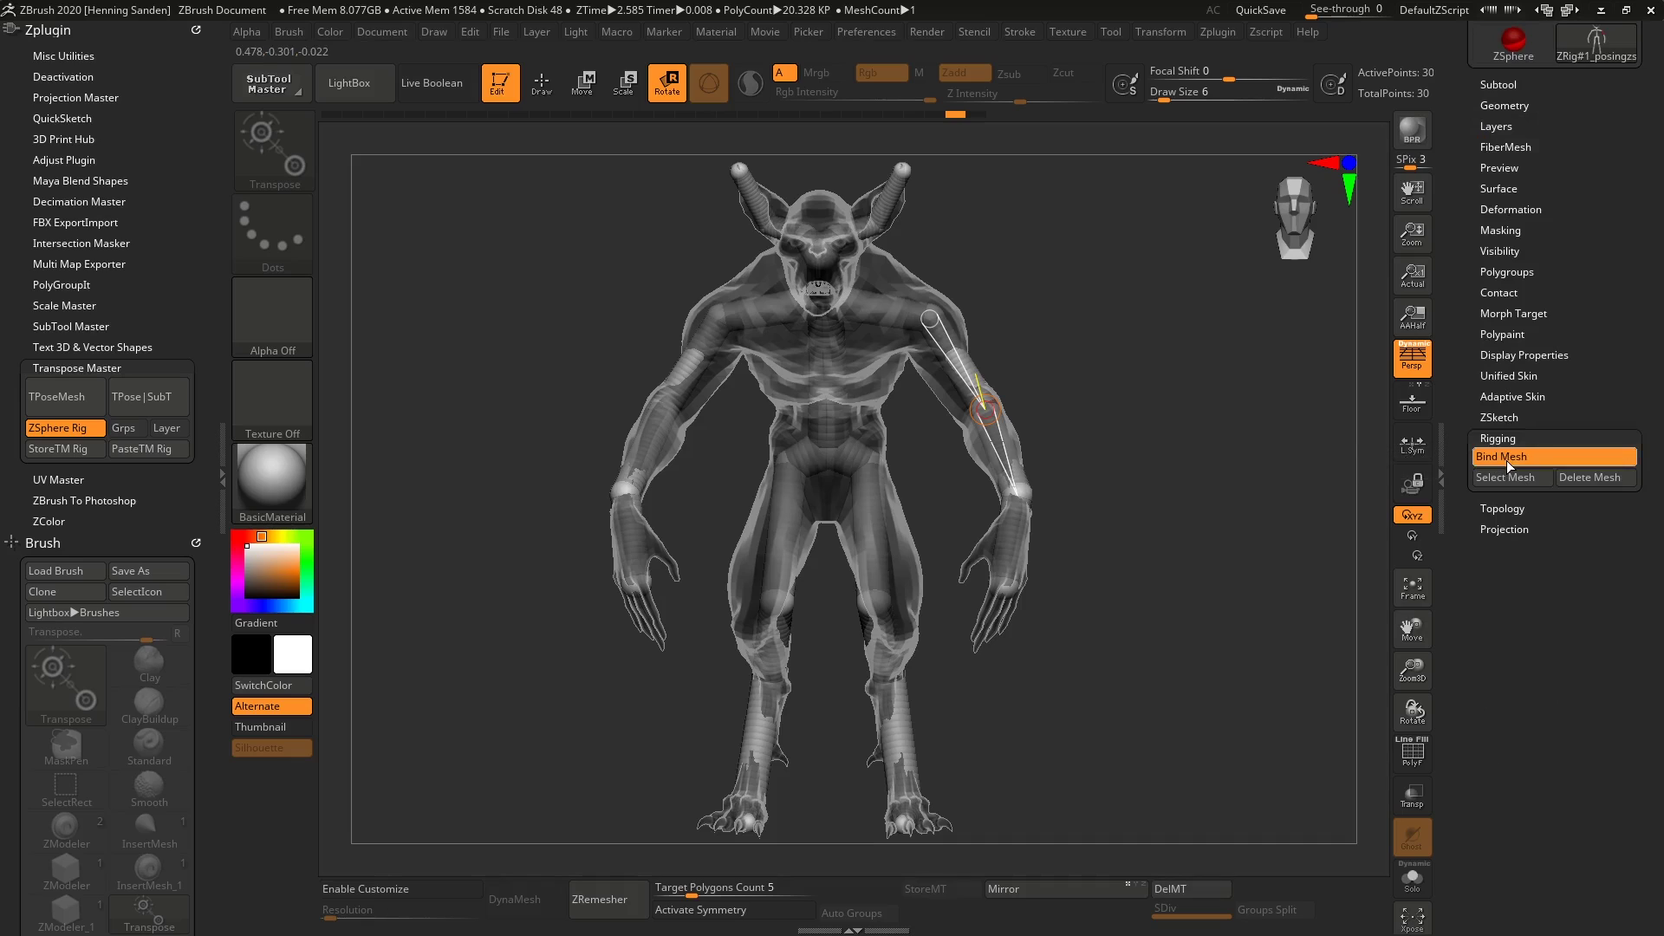
- Try rotating the upper arm and bending the forearm with the mesh bound, undoing each test
left_click_drag(982, 320, 815, 405)
key("ctrl+z")
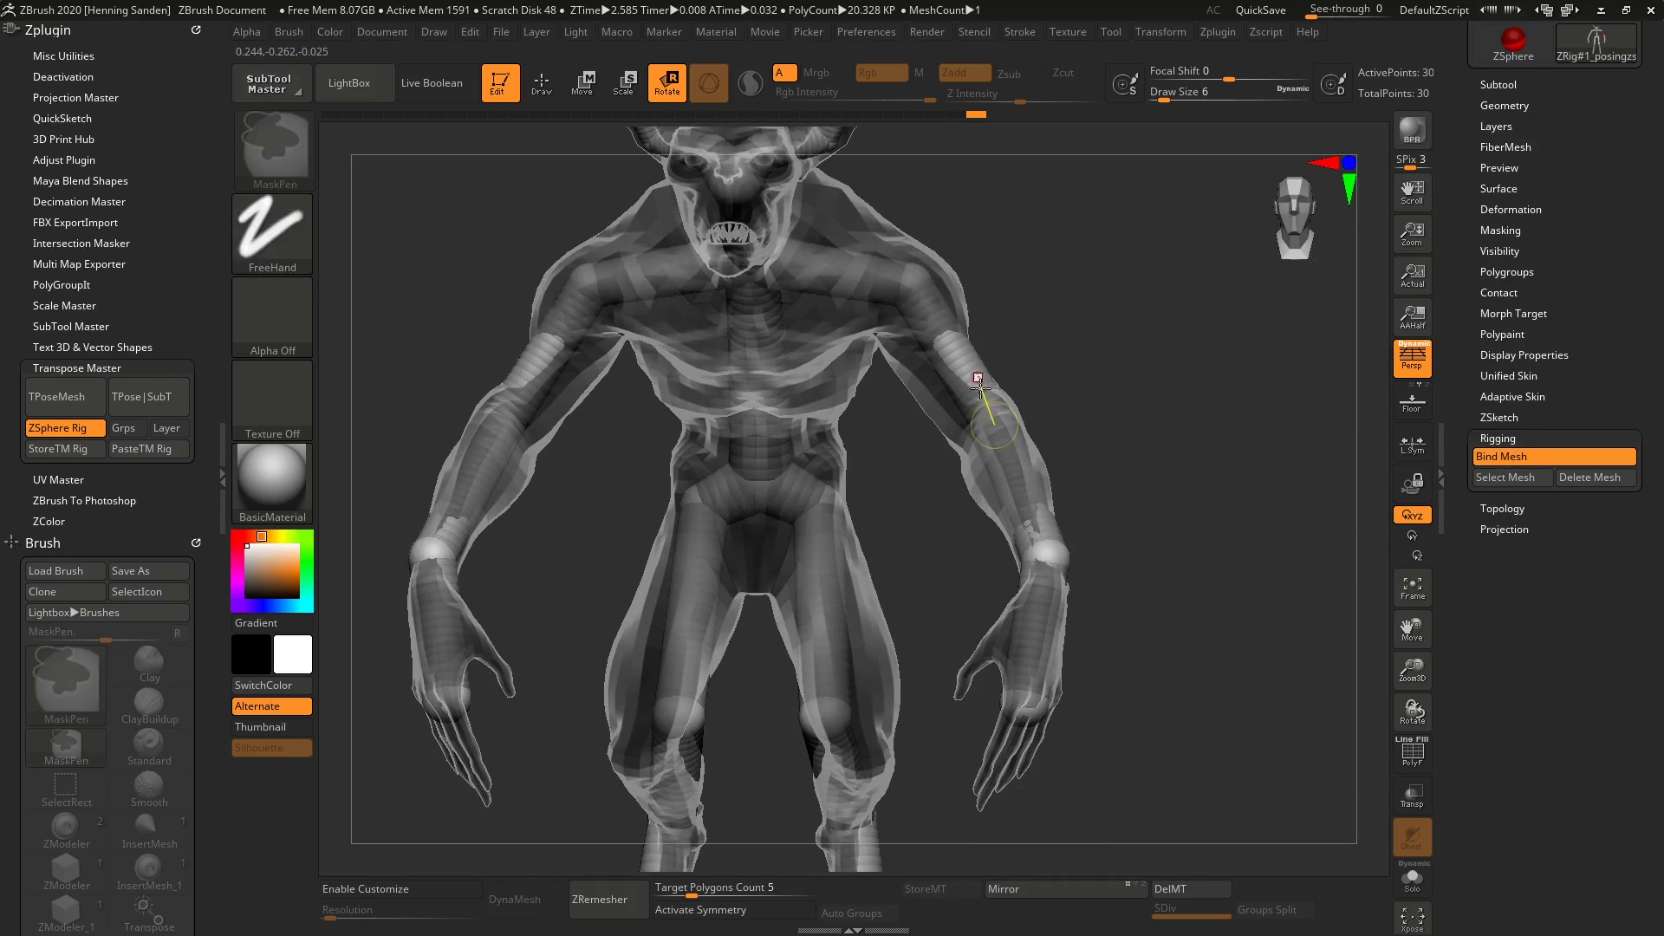
key("shift+f")
right_click_drag(1023, 428, 923, 475)
key("shift+f")
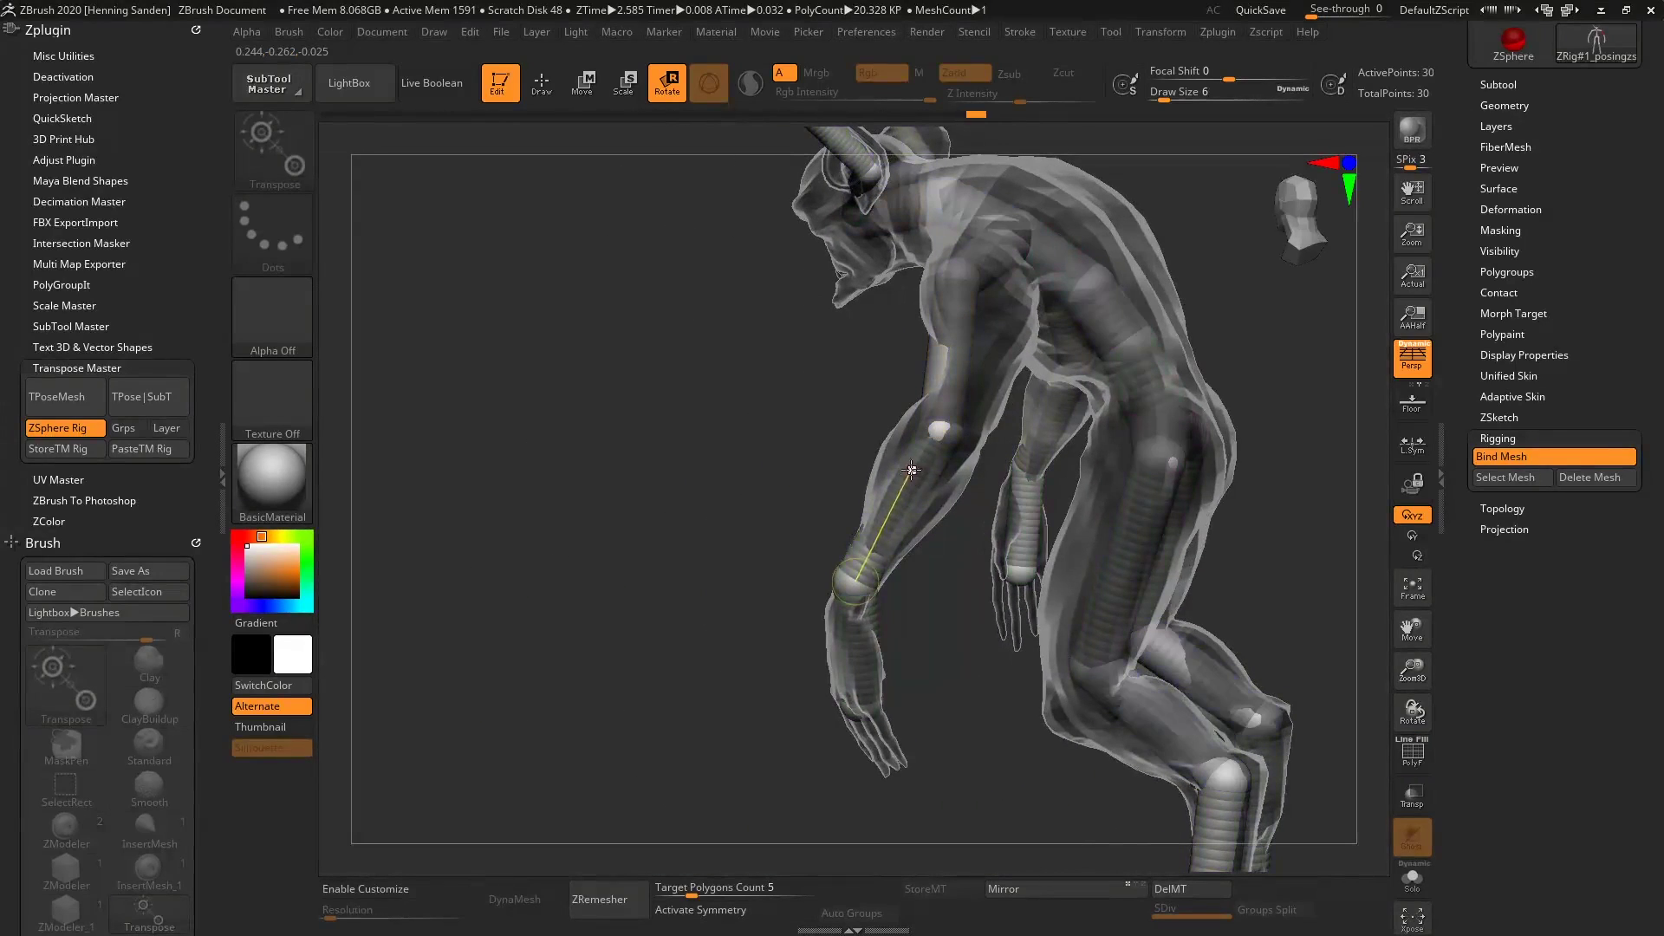
left_click_drag(919, 486, 828, 398)
right_click_drag(829, 398, 932, 379, "shift")
key("ctrl+z")
- Try raising each upper arm outward and rotating the shoulder bone of the bound rig, undoing the test poses
left_click_drag(924, 395, 1087, 337)
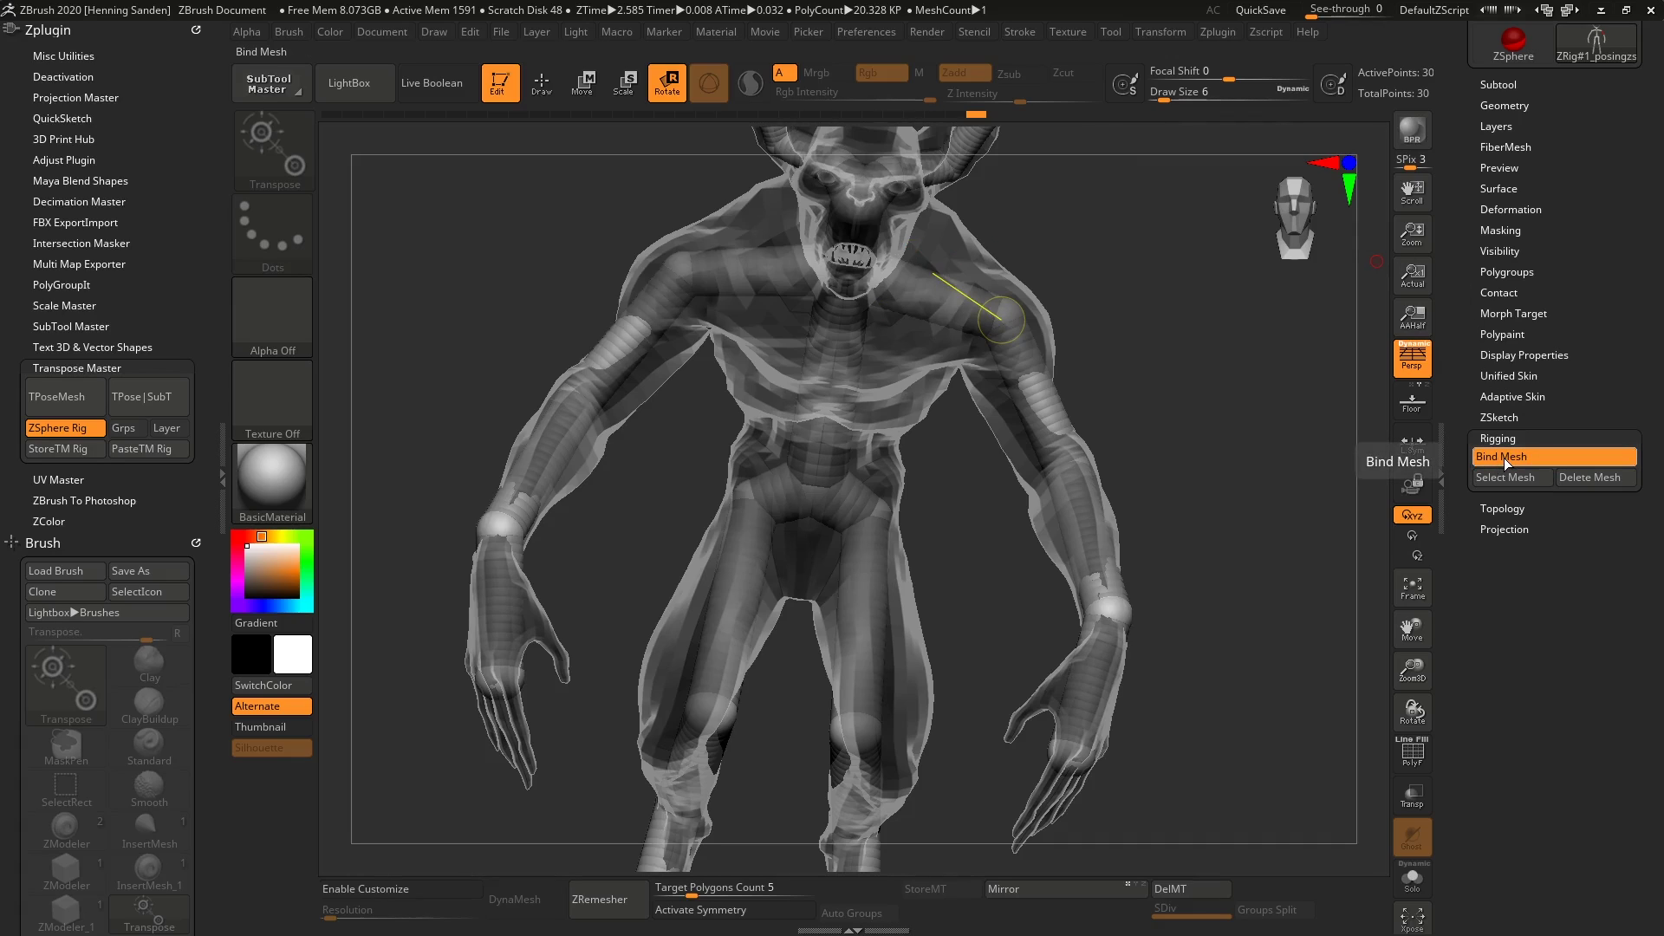
left_click_drag(1036, 359, 1158, 257)
key("ctrl+z")
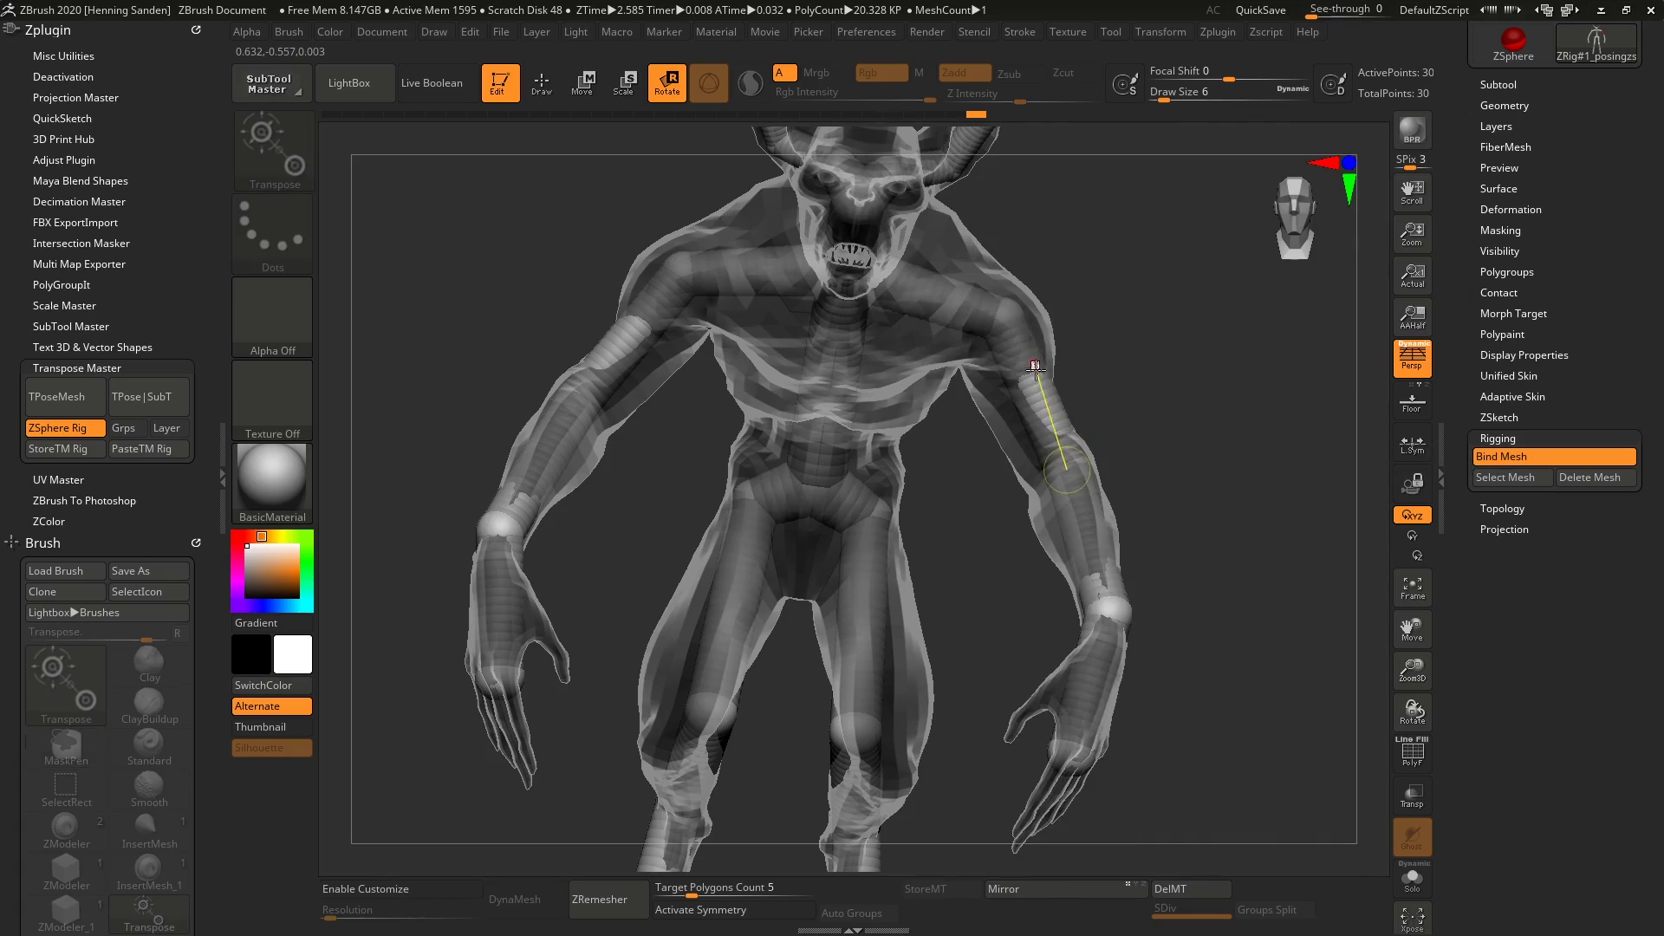
left_click_drag(1037, 363, 1141, 286)
key("ctrl+z")
left_click_drag(641, 333, 520, 291)
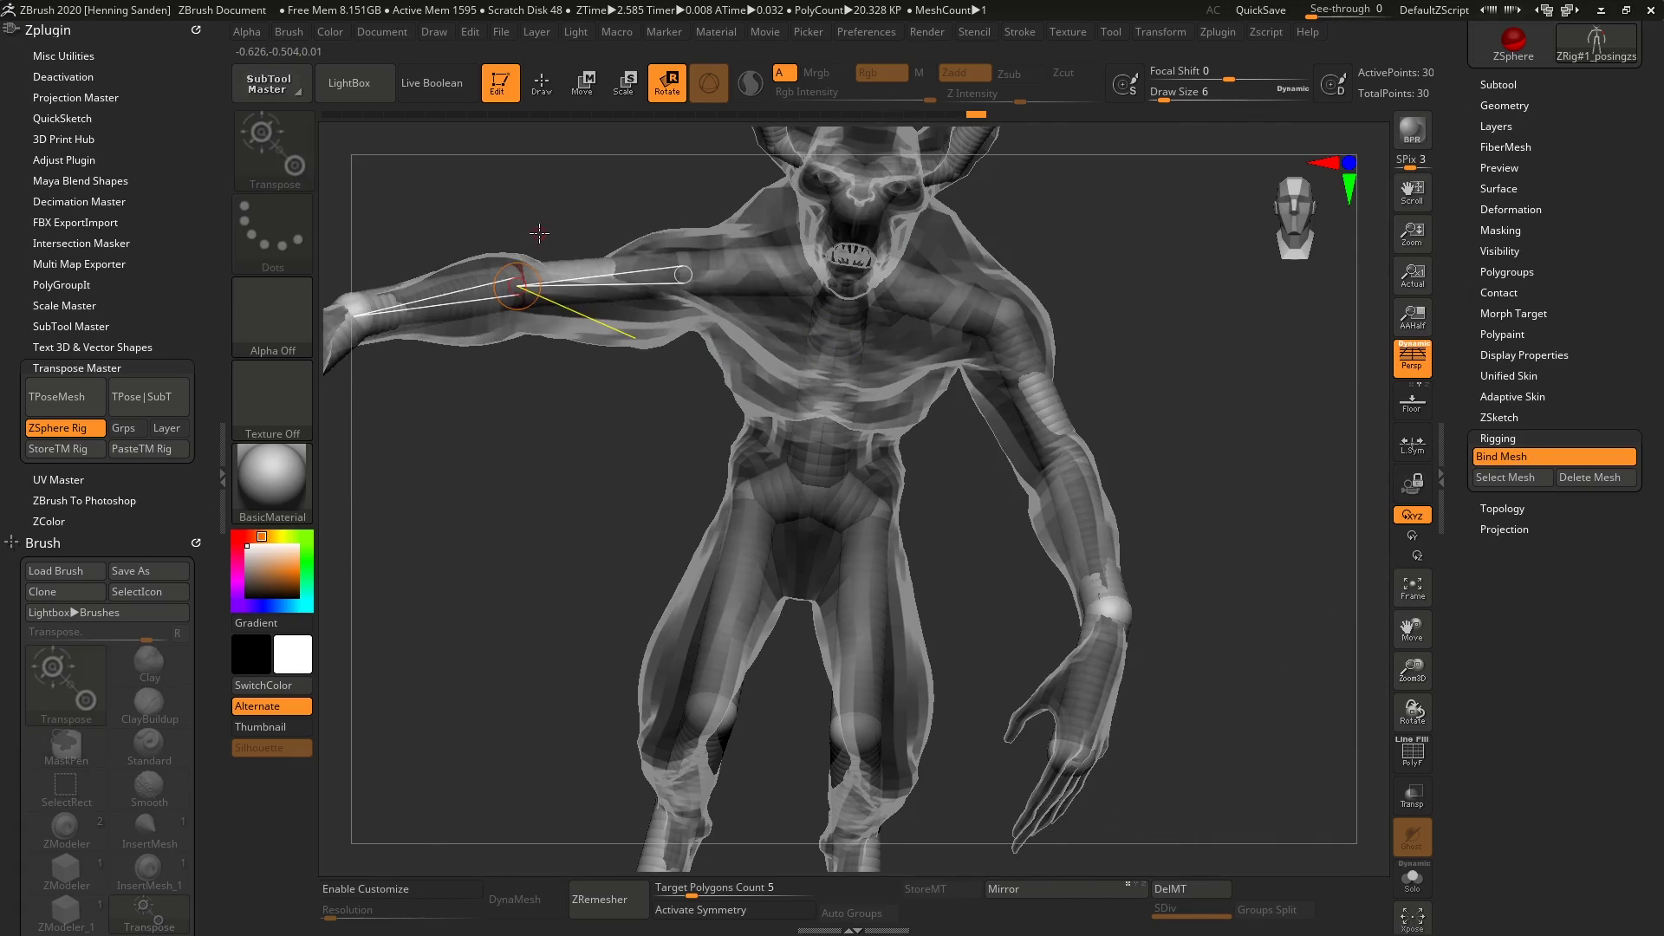
key("ctrl+z")
left_click_drag(975, 344, 973, 274)
key("ctrl+z")
right_click_drag(951, 327, 936, 308, "ctrl")
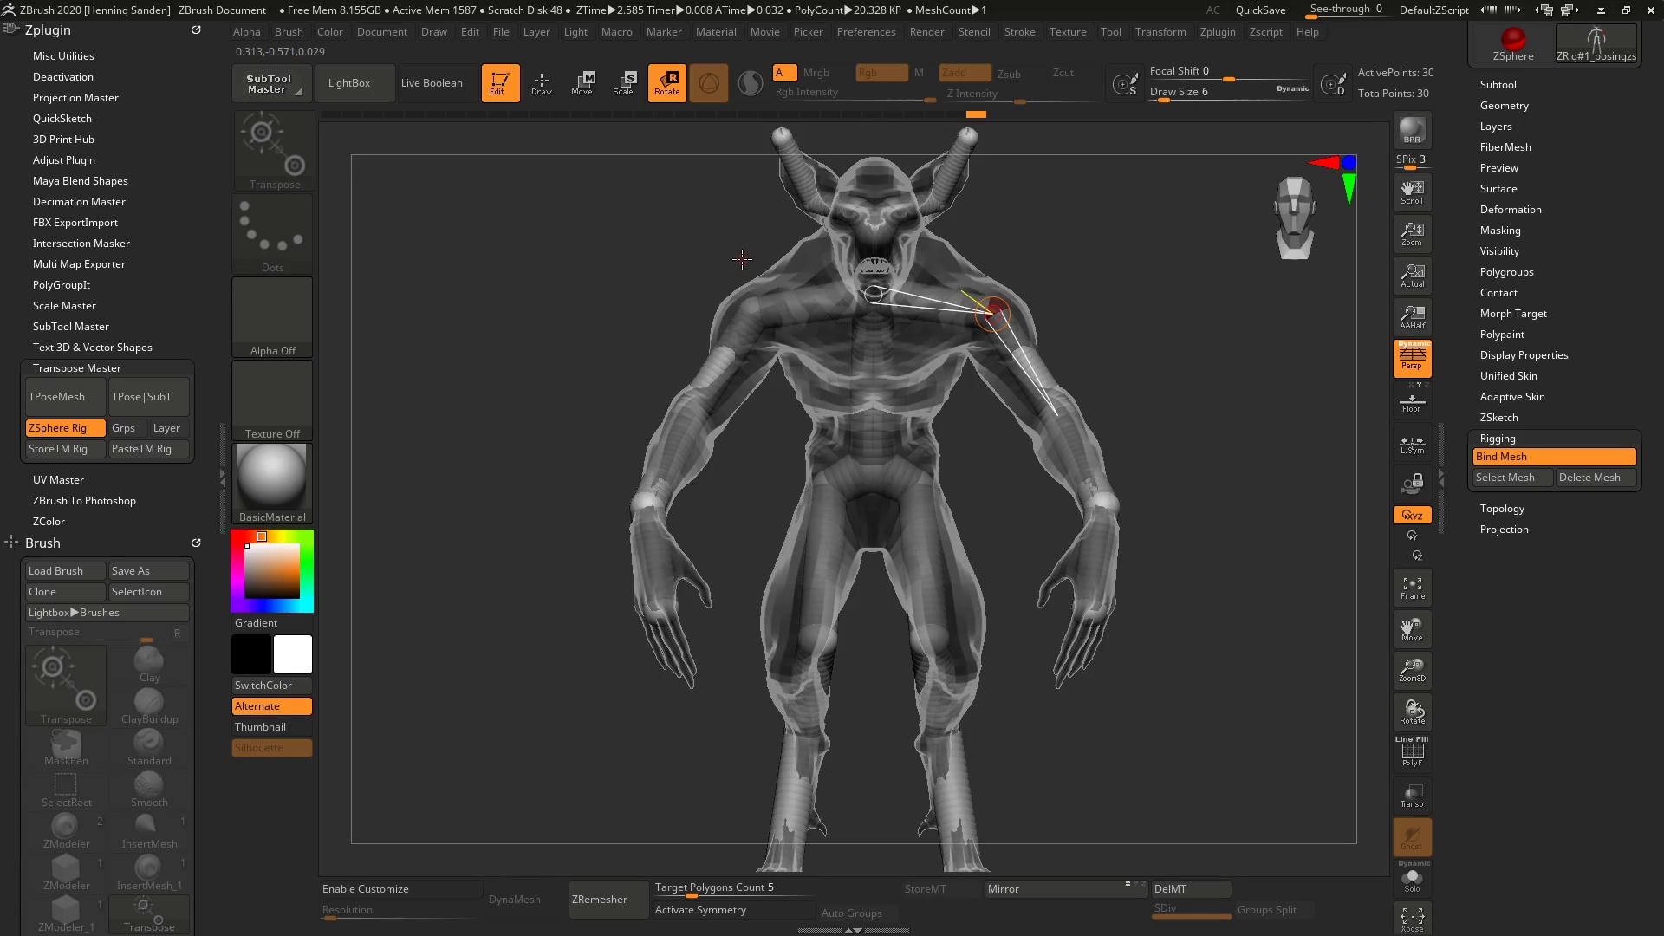
left_click(503, 33)
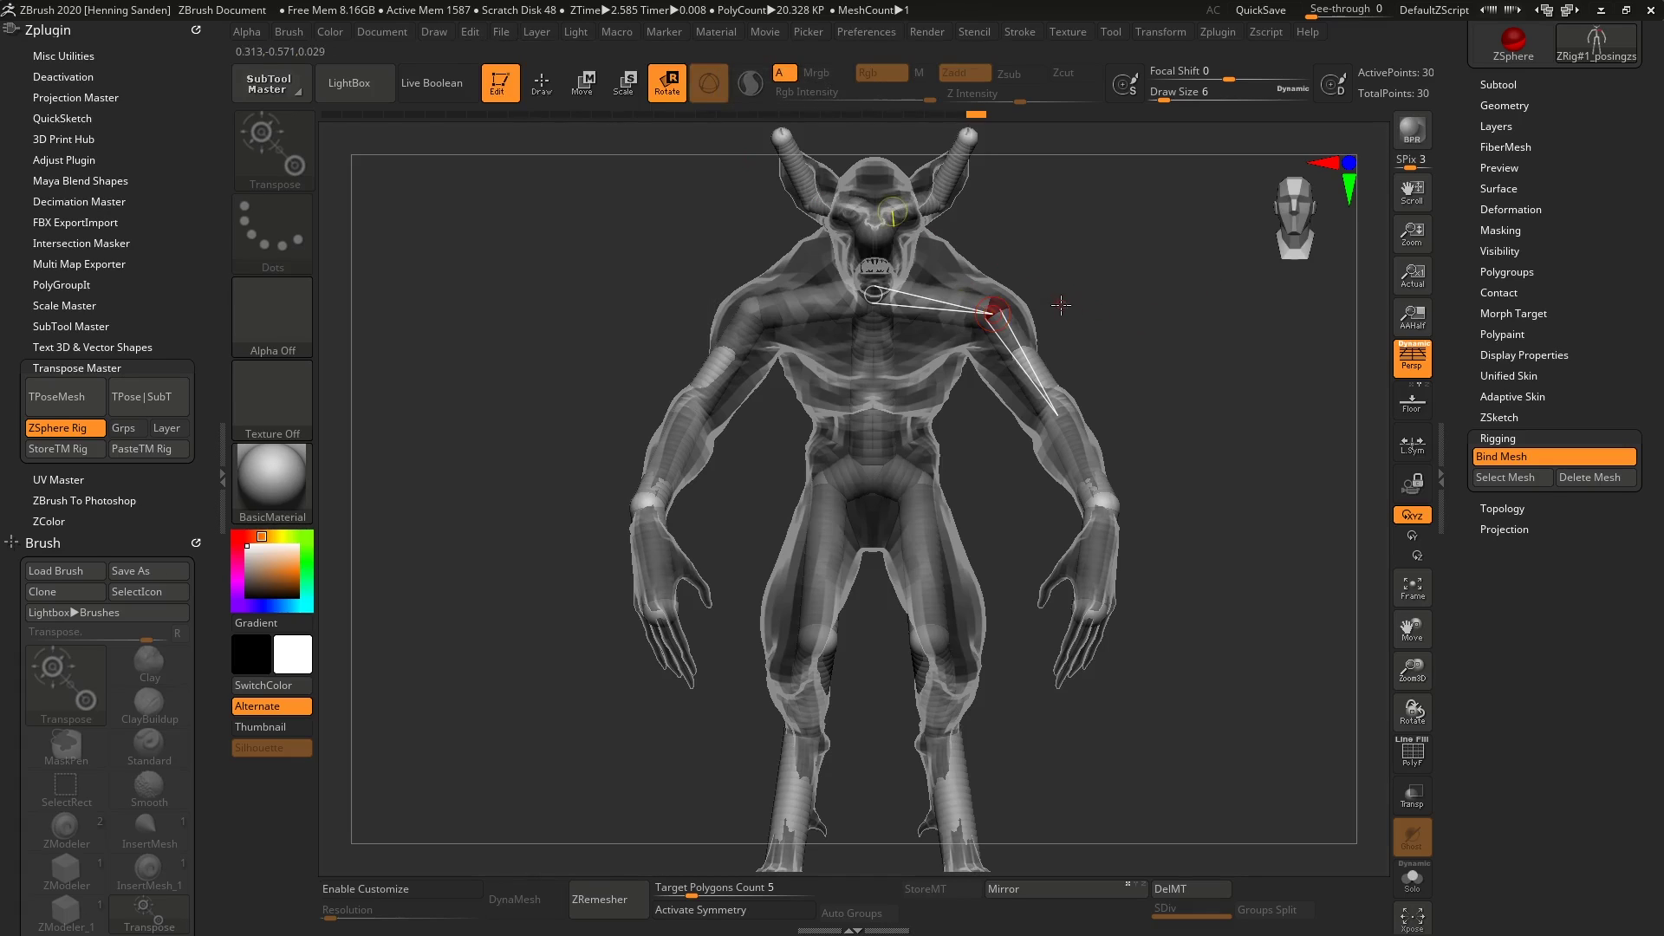
- Try bending the forearm forward at the elbow, undo the rotation and turn off Bind Mesh
right_click_drag(1101, 409, 1135, 447)
mouse_move(1066, 443)
left_mouse_down()
mouse_move(1129, 108)
mouse_move(1146, 165)
mouse_move(1058, 416)
left_mouse_up()
right_click_drag(1060, 420, 1081, 546)
left_click_drag(1075, 666, 1097, 555)
right_click_drag(1096, 533, 1046, 444, "shift")
mouse_move(1046, 444)
right_mouse_down()
mouse_move(1073, 447)
mouse_move(1040, 451)
right_mouse_up()
left_click_drag(1030, 604, 883, 503)
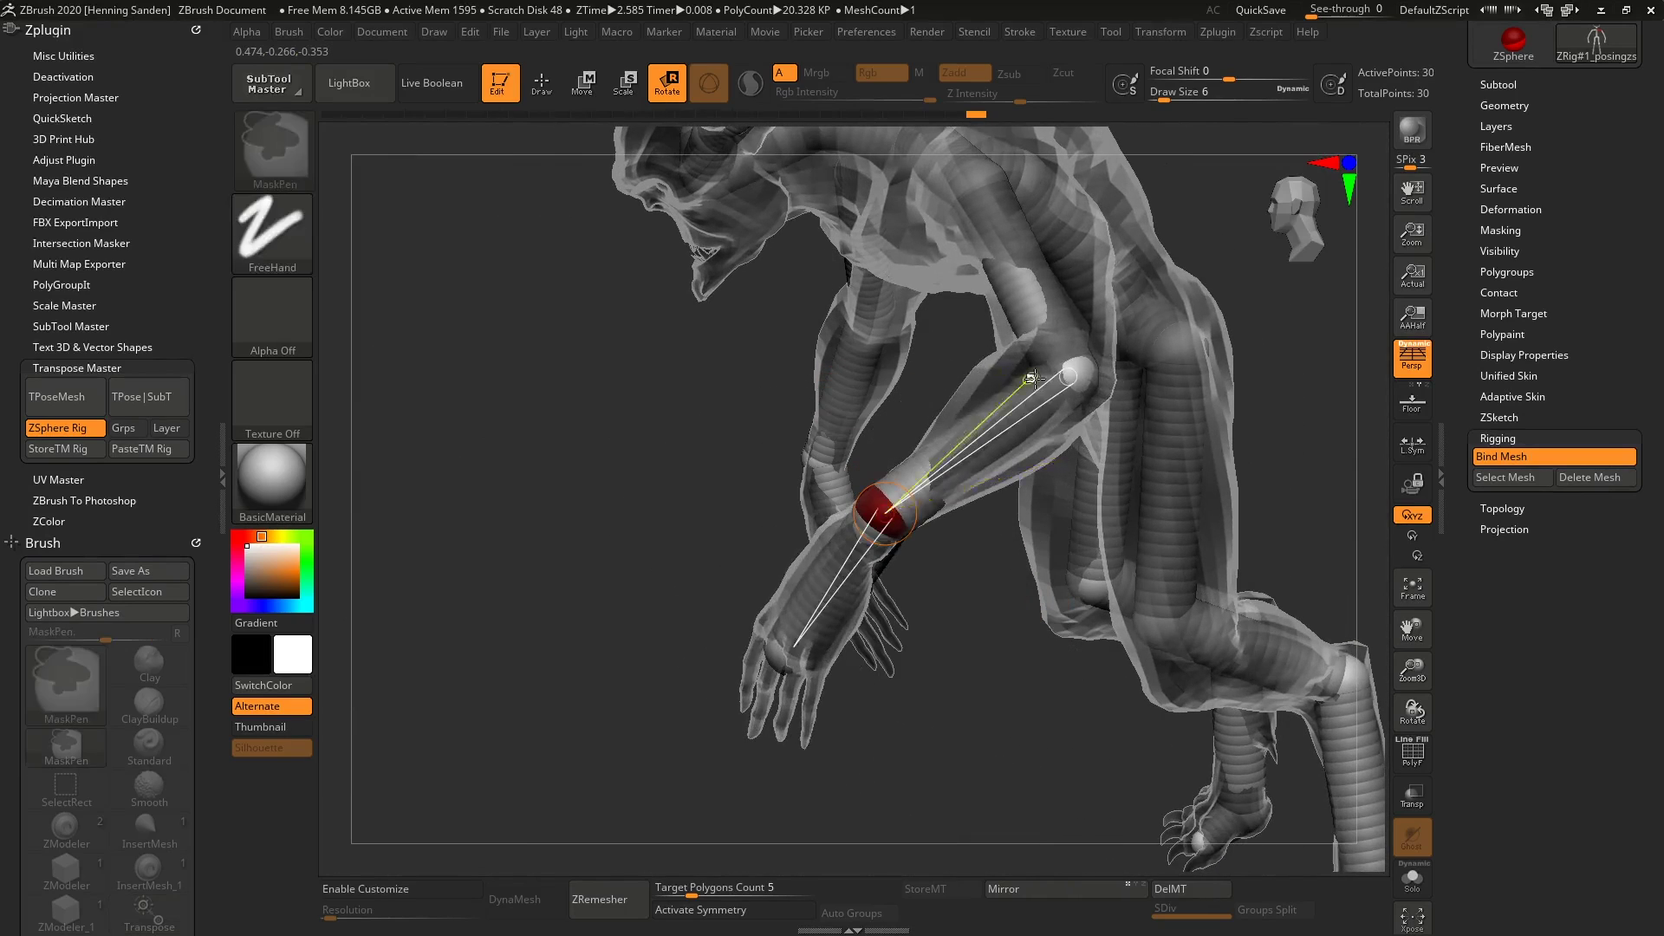
key("ctrl+z")
left_click(1504, 458)
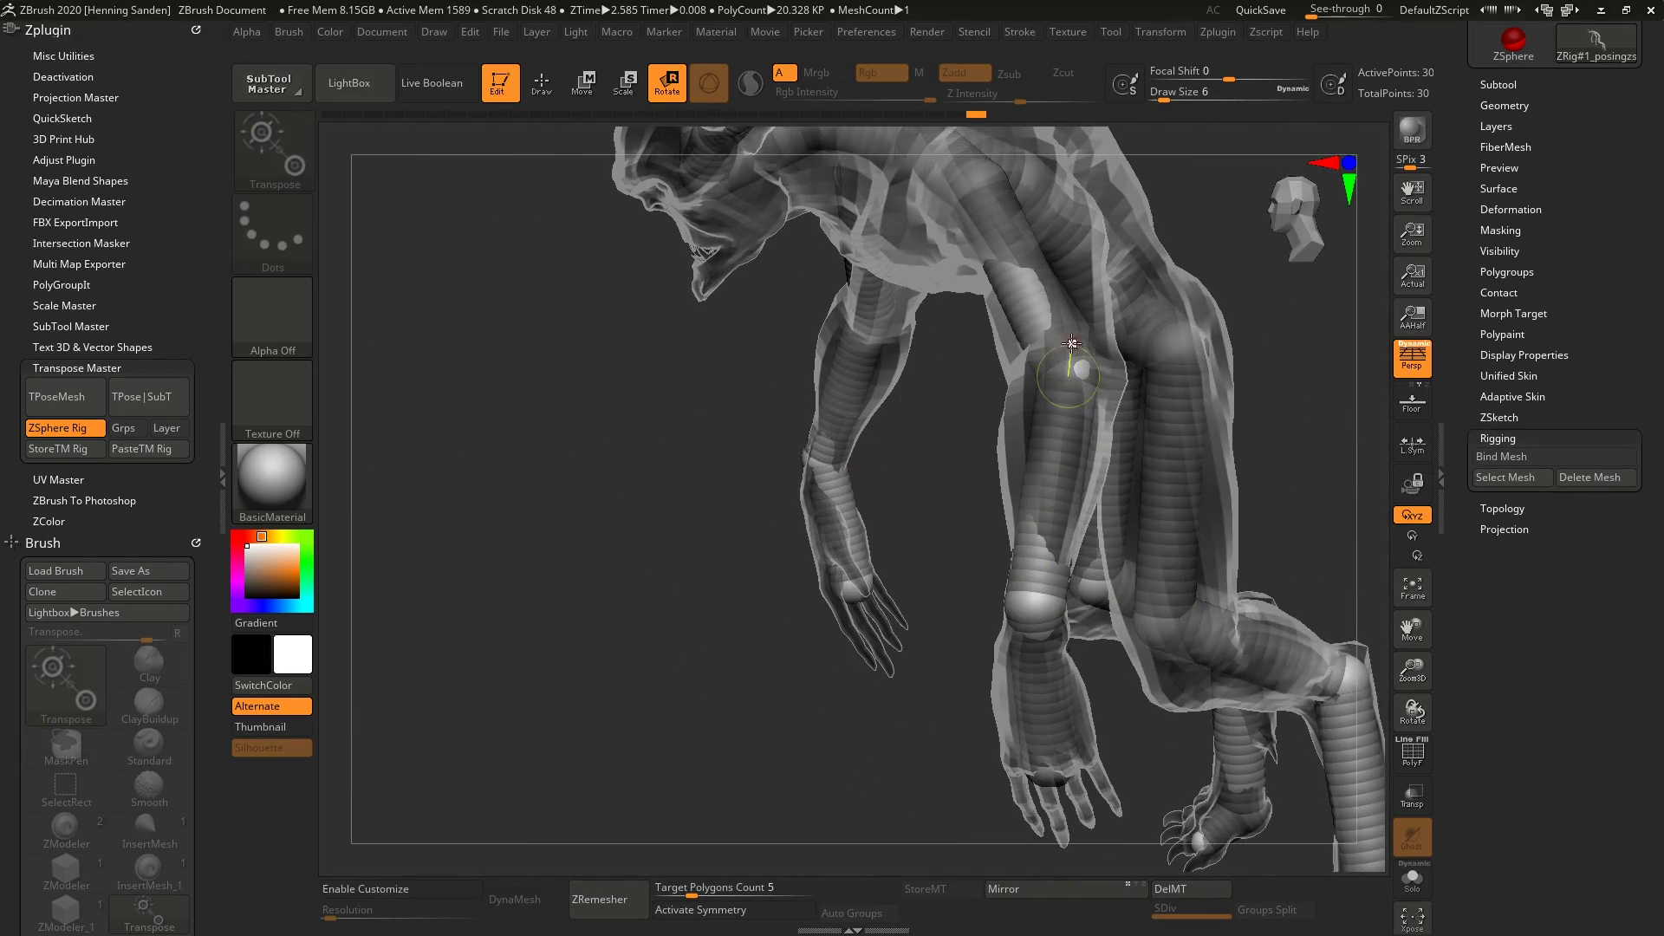
- Turn symmetry back on and add a mirrored pair of ZSpheres at the elbow joints, extending toward the elbow tips
left_click(1097, 584)
right_click_drag(1097, 572, 1151, 337)
mouse_move(1253, 360)
right_mouse_down("alt")
mouse_move(1084, 388)
mouse_move(1084, 353)
right_mouse_up("alt")
key("q")
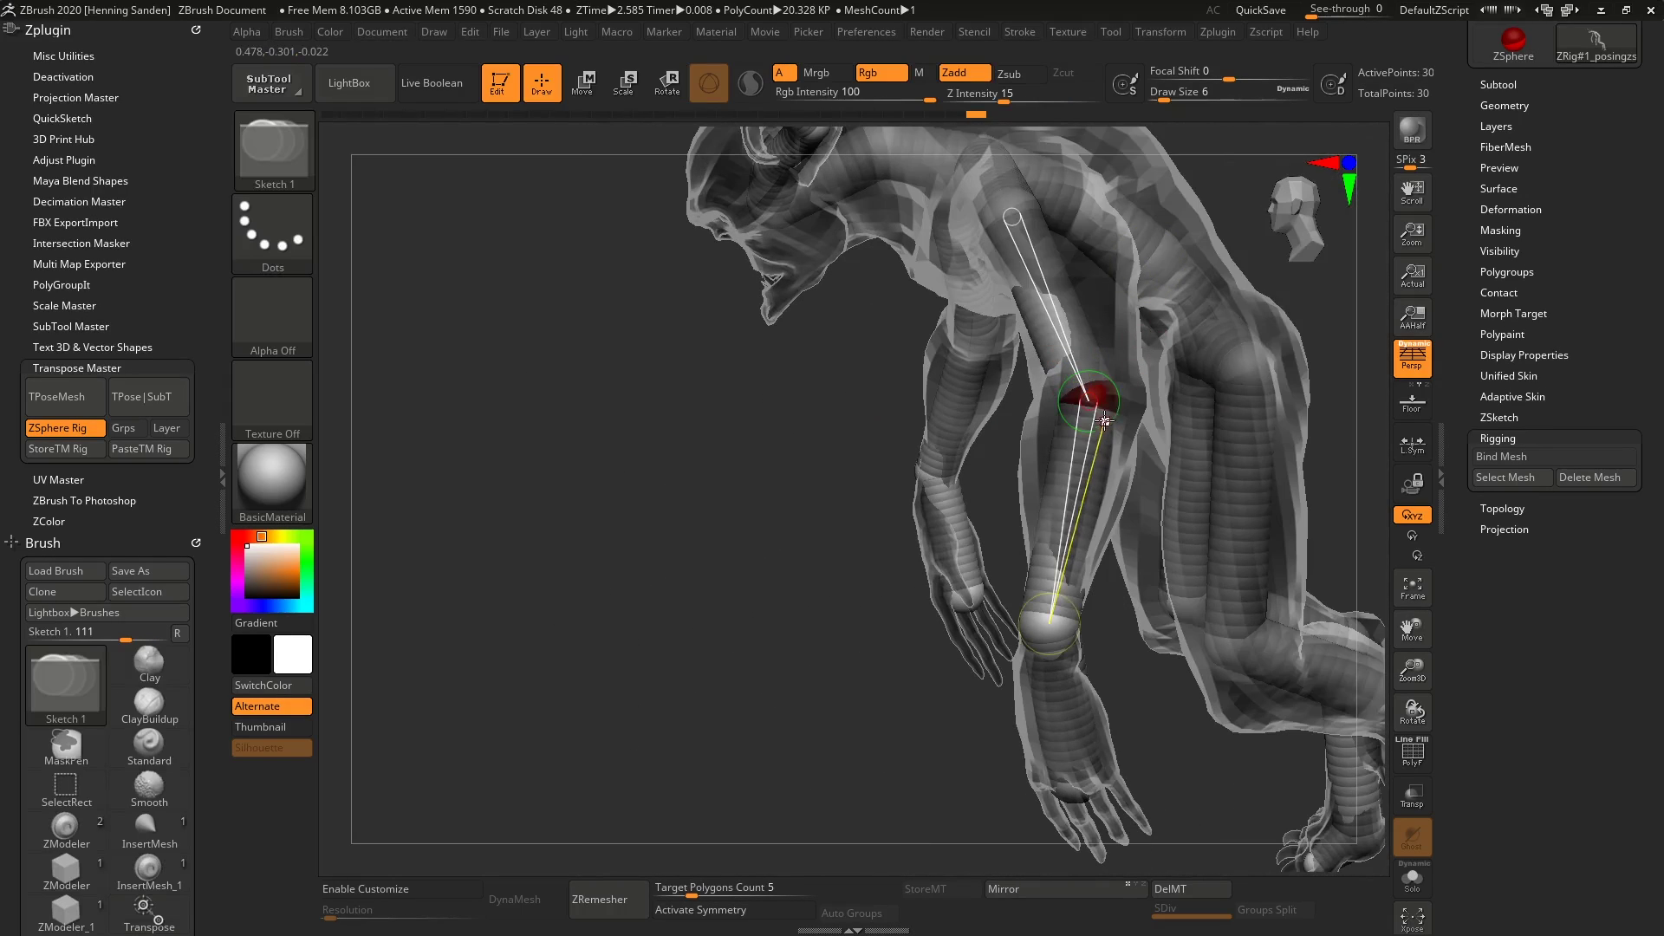
key("x")
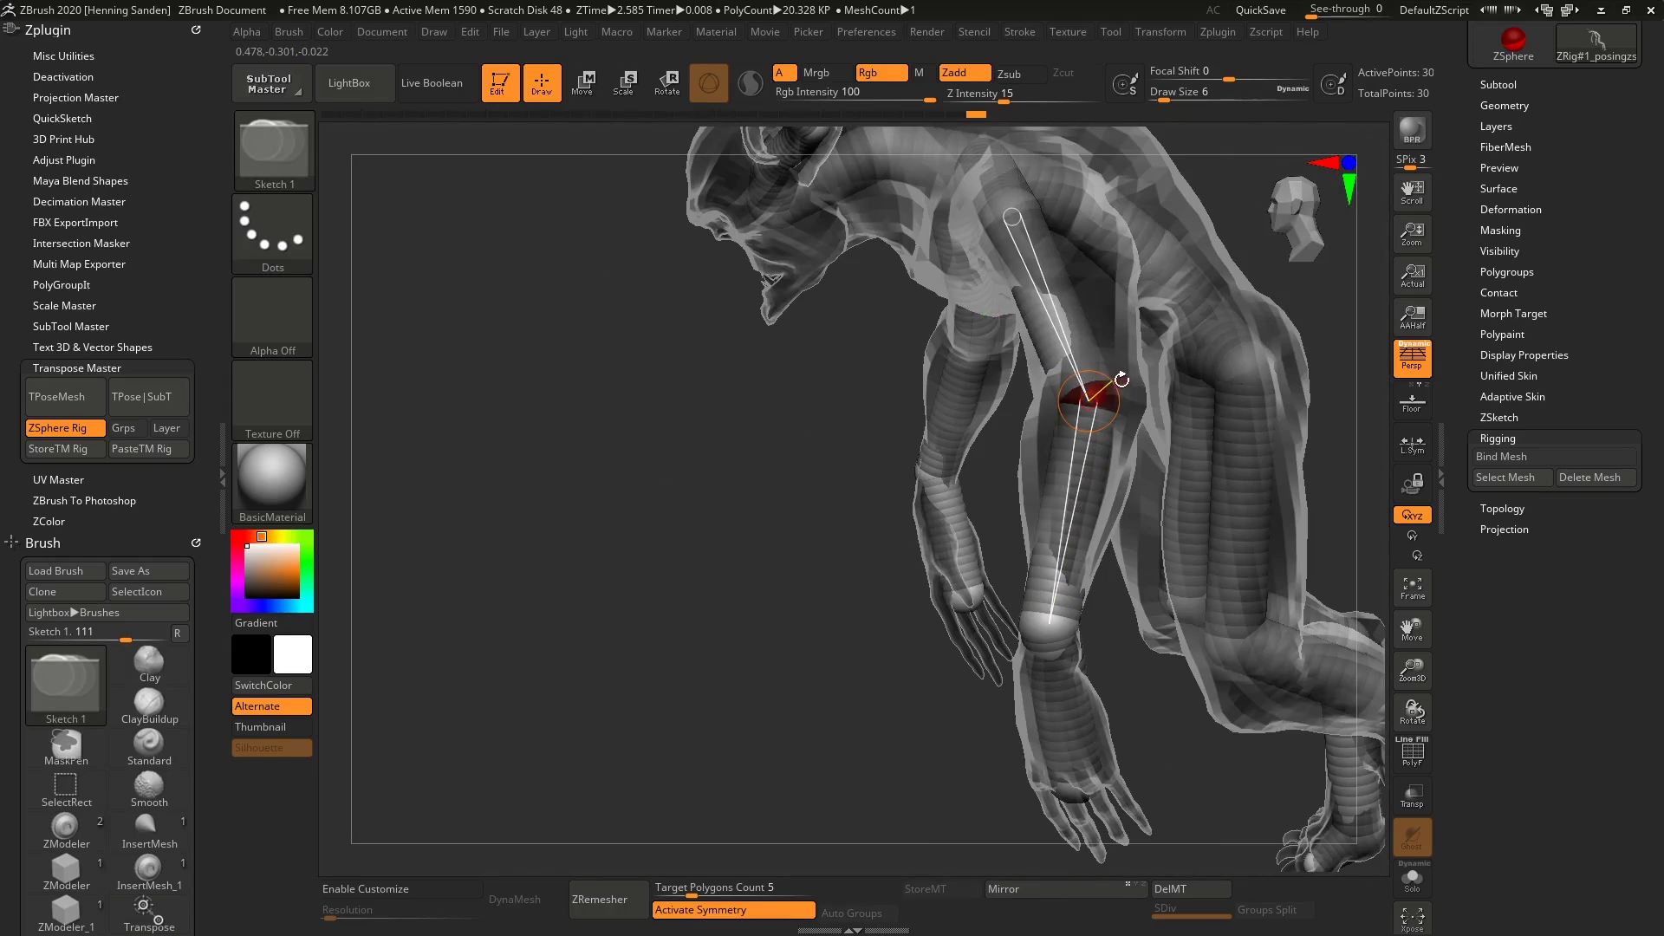
right_click_drag(1122, 380, 997, 386)
right_click_drag(1093, 352, 1109, 417, "ctrl")
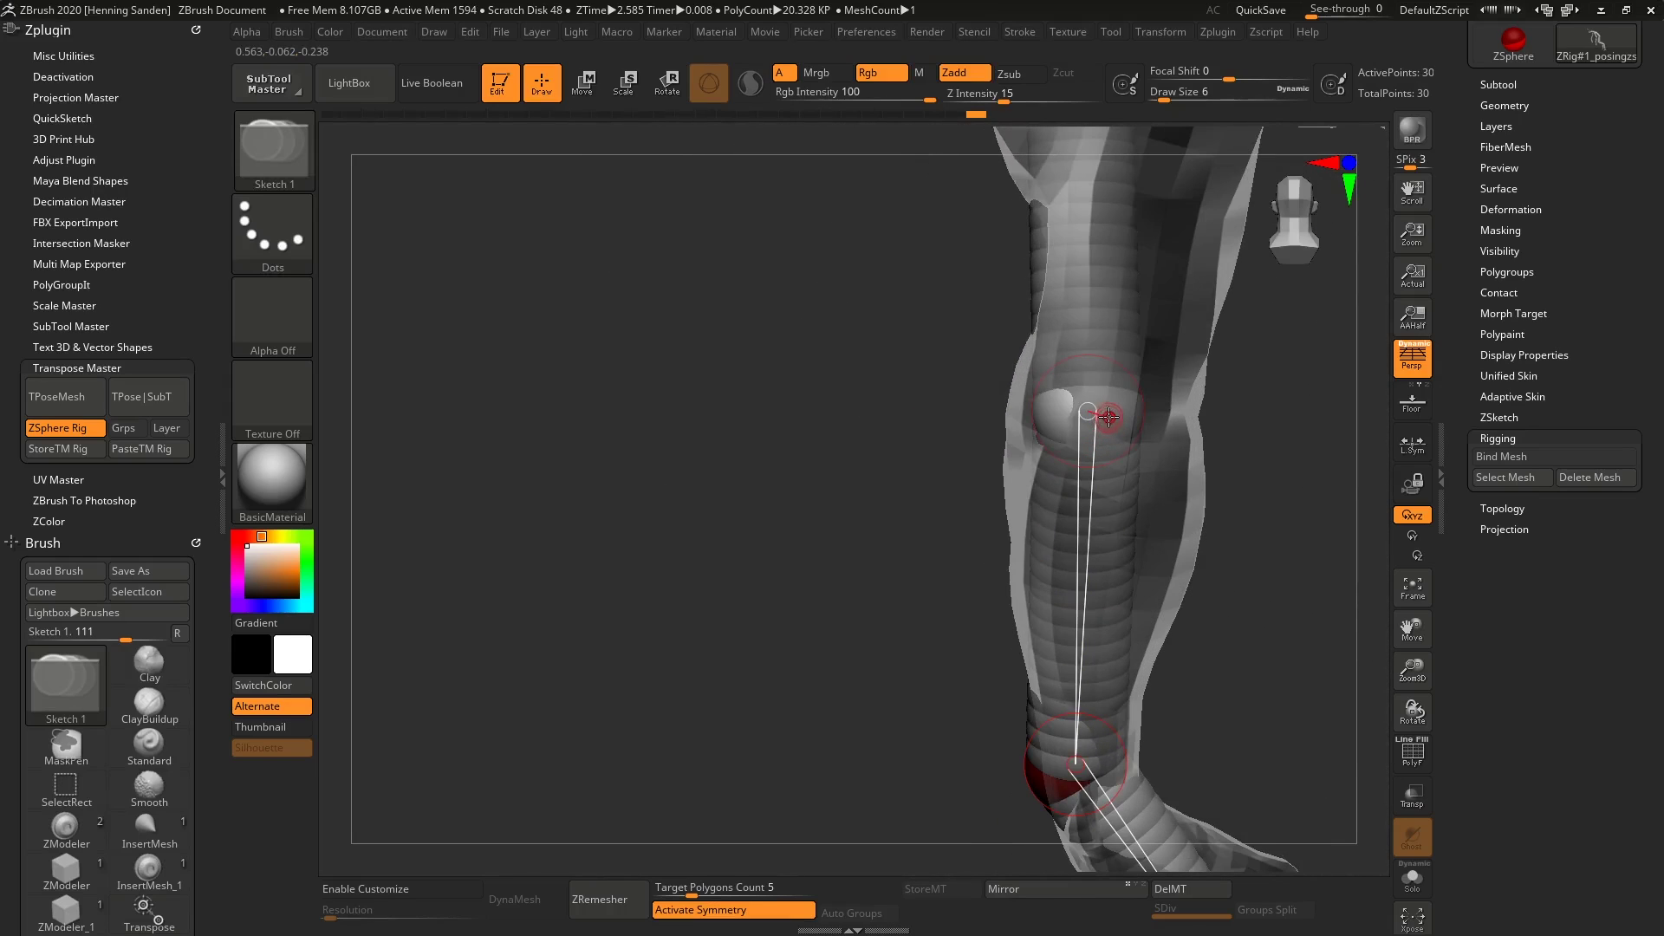
left_click_drag(1125, 387, 1127, 386)
mouse_move(1127, 386)
right_mouse_down()
mouse_move(1148, 404)
mouse_move(1134, 412)
mouse_move(1162, 407)
mouse_move(1108, 399)
mouse_move(1065, 597)
mouse_move(1125, 420)
right_mouse_up()
key("w")
- Add a ZSphere on the upper spine and pull it out toward the surface of the upper back
mouse_move(1144, 326)
right_mouse_down()
mouse_move(1119, 456)
mouse_move(1193, 283)
right_mouse_up()
key("q")
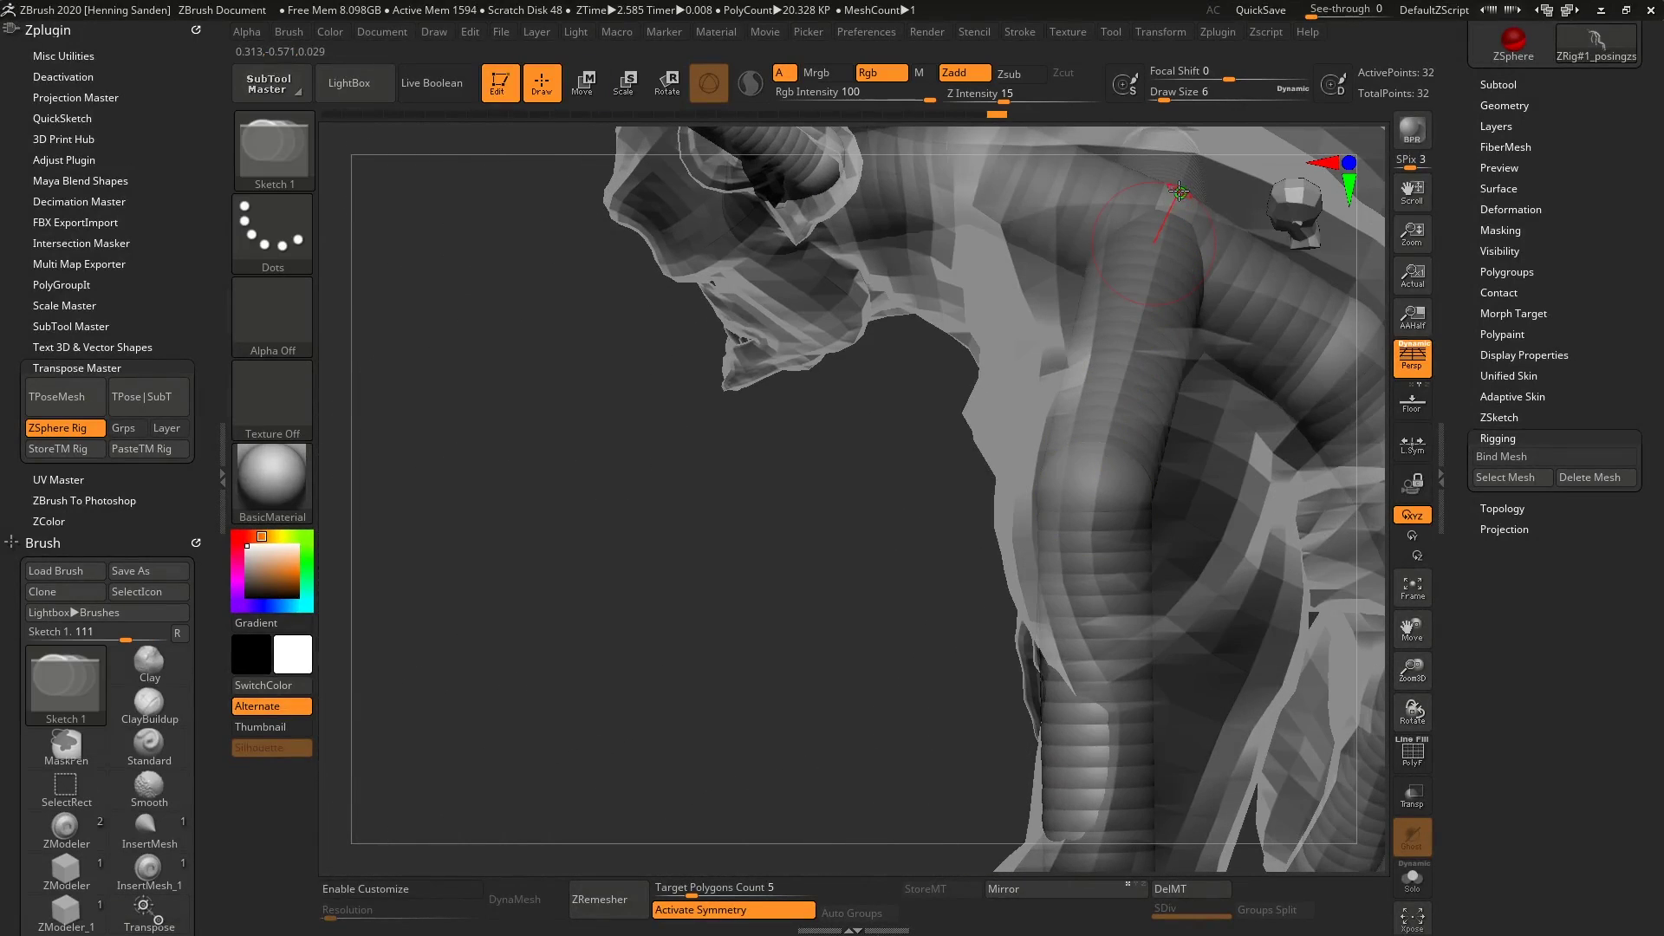
mouse_move(1182, 217)
right_mouse_down()
mouse_move(1116, 412)
mouse_move(1134, 348)
mouse_move(1124, 447)
right_mouse_up()
key("w")
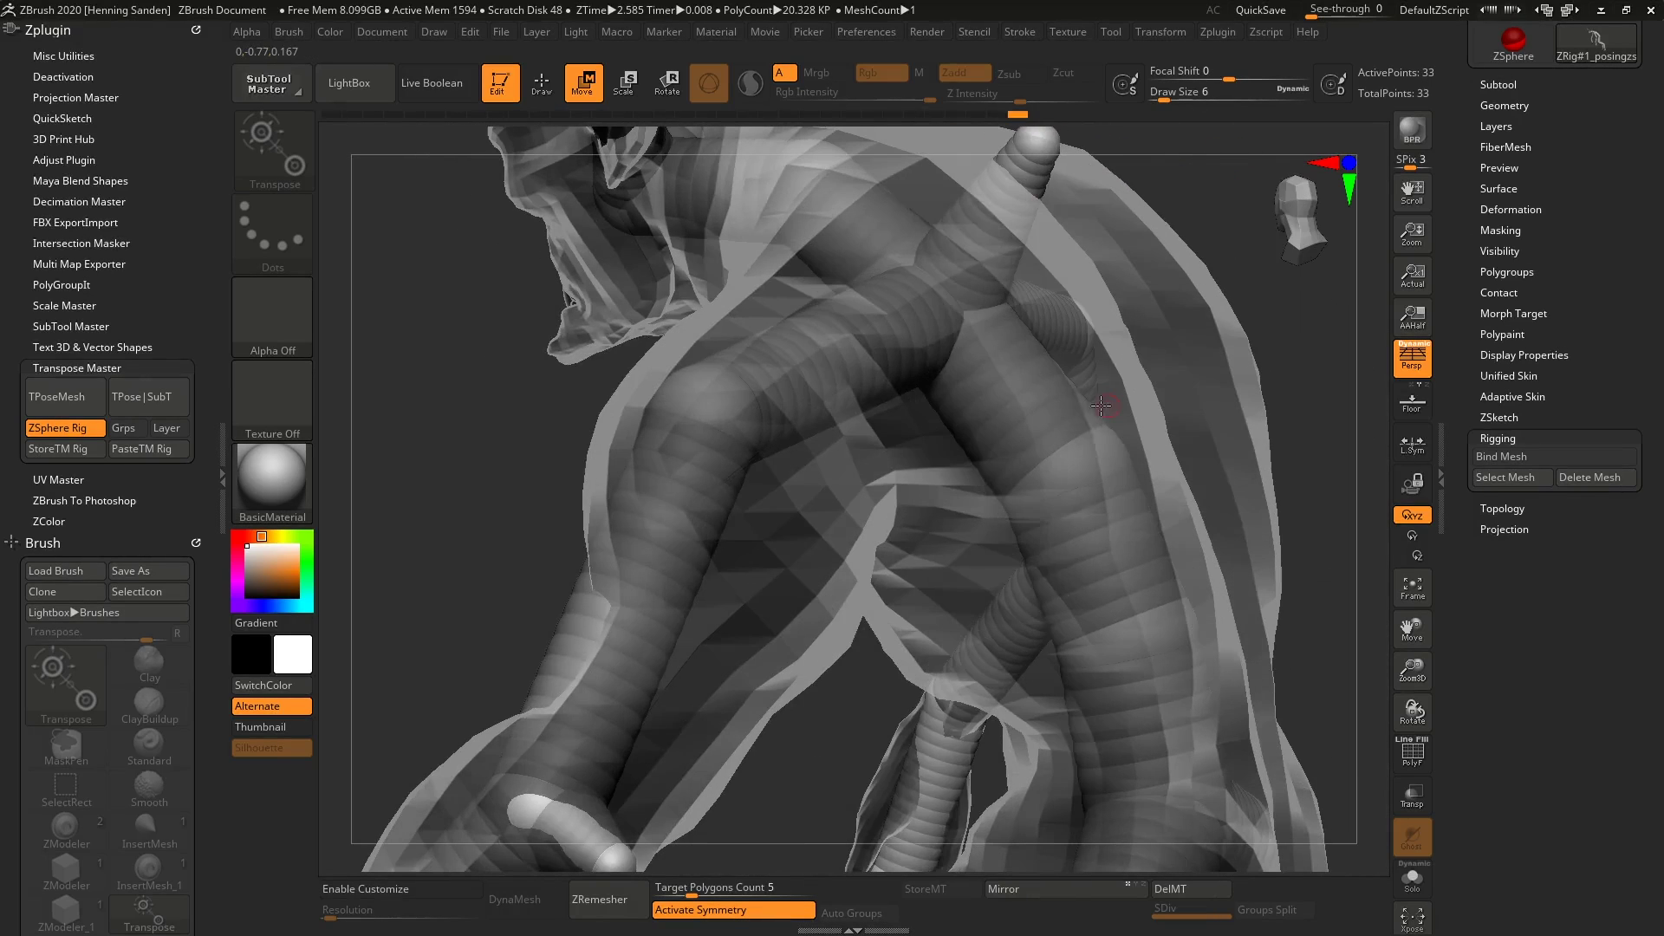
- Add two ZSpheres farther down the spine and pull them out to the surface of the middle and lower back
key("q")
key("w")
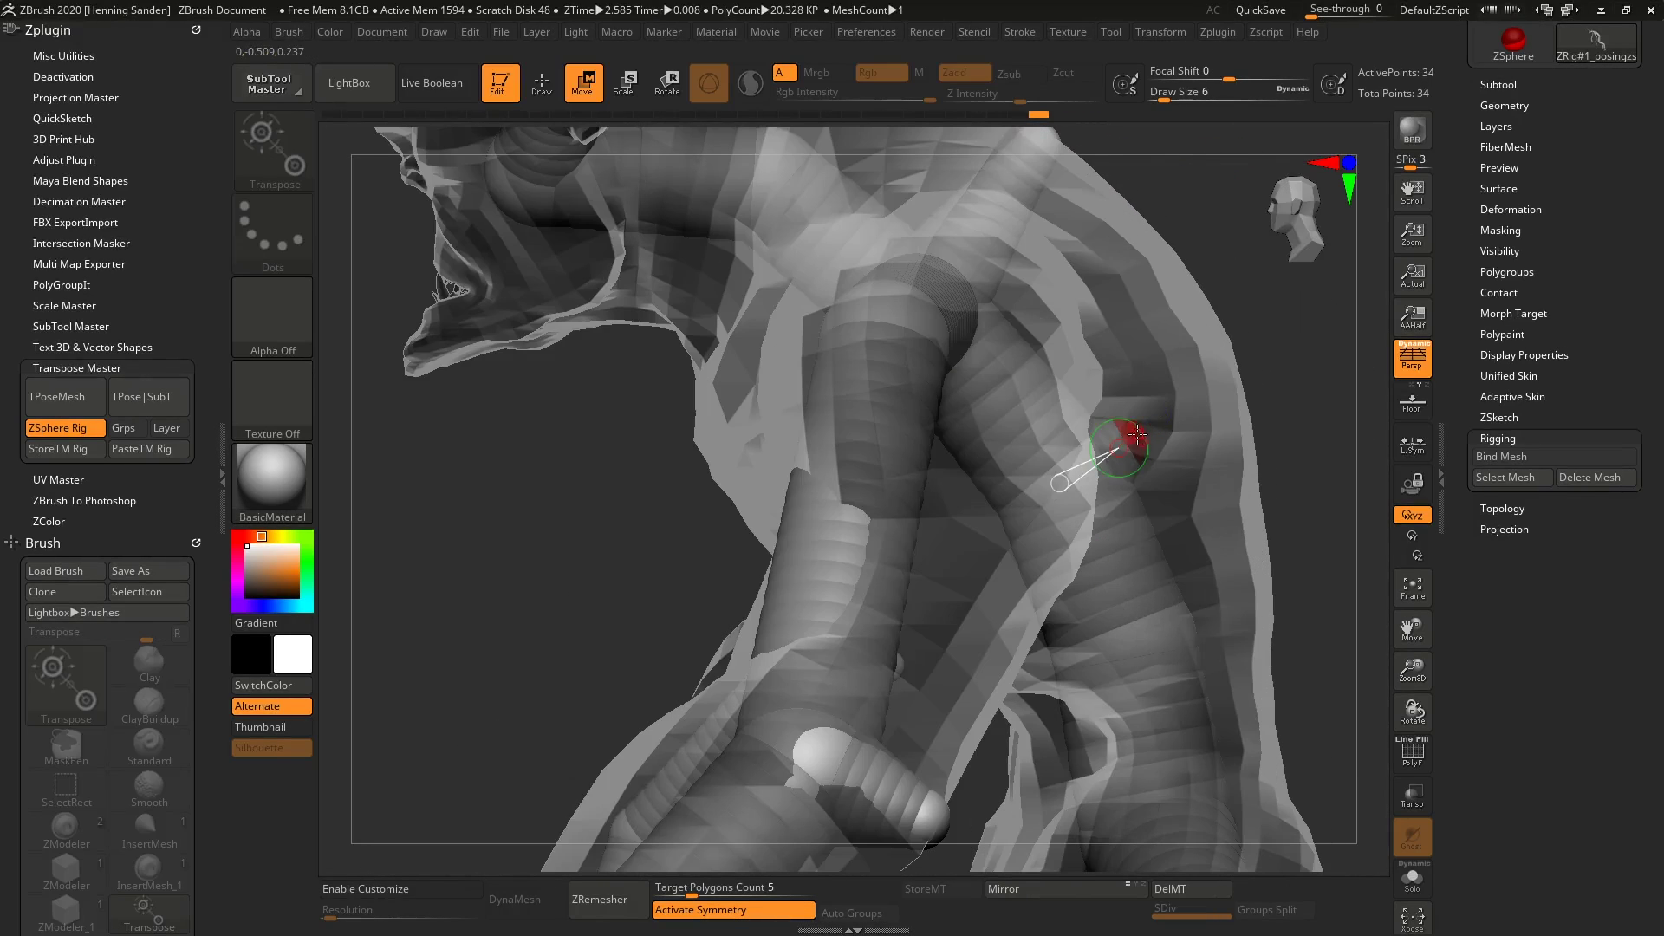
mouse_move(1186, 391)
right_mouse_down()
mouse_move(1135, 425)
mouse_move(1161, 454)
mouse_move(1143, 509)
right_mouse_up()
key("q")
key("w")
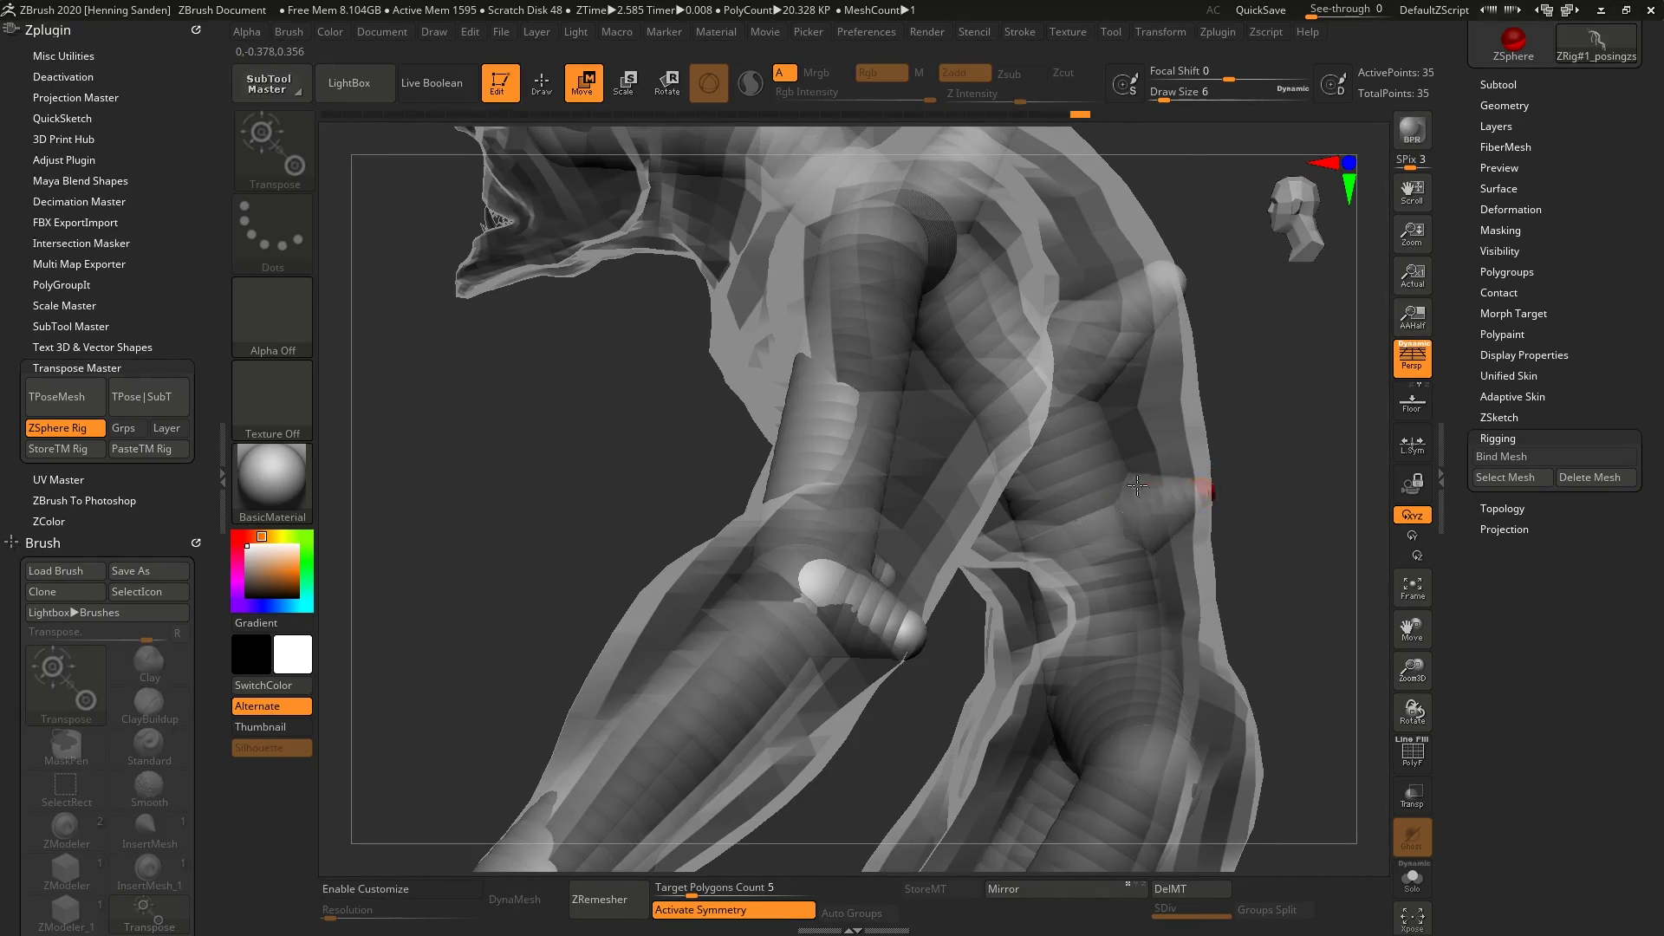
right_click_drag(1138, 485, 1118, 511, "ctrl")
- Add a central ZSphere on the front of the spine and pull it forward into the chest
mouse_move(1118, 511)
right_mouse_down()
mouse_move(1015, 453)
mouse_move(996, 477)
right_mouse_up()
mouse_move(997, 477)
right_mouse_down("ctrl")
mouse_move(1006, 520)
mouse_move(1006, 483)
right_mouse_up("ctrl")
key("q")
key("w")
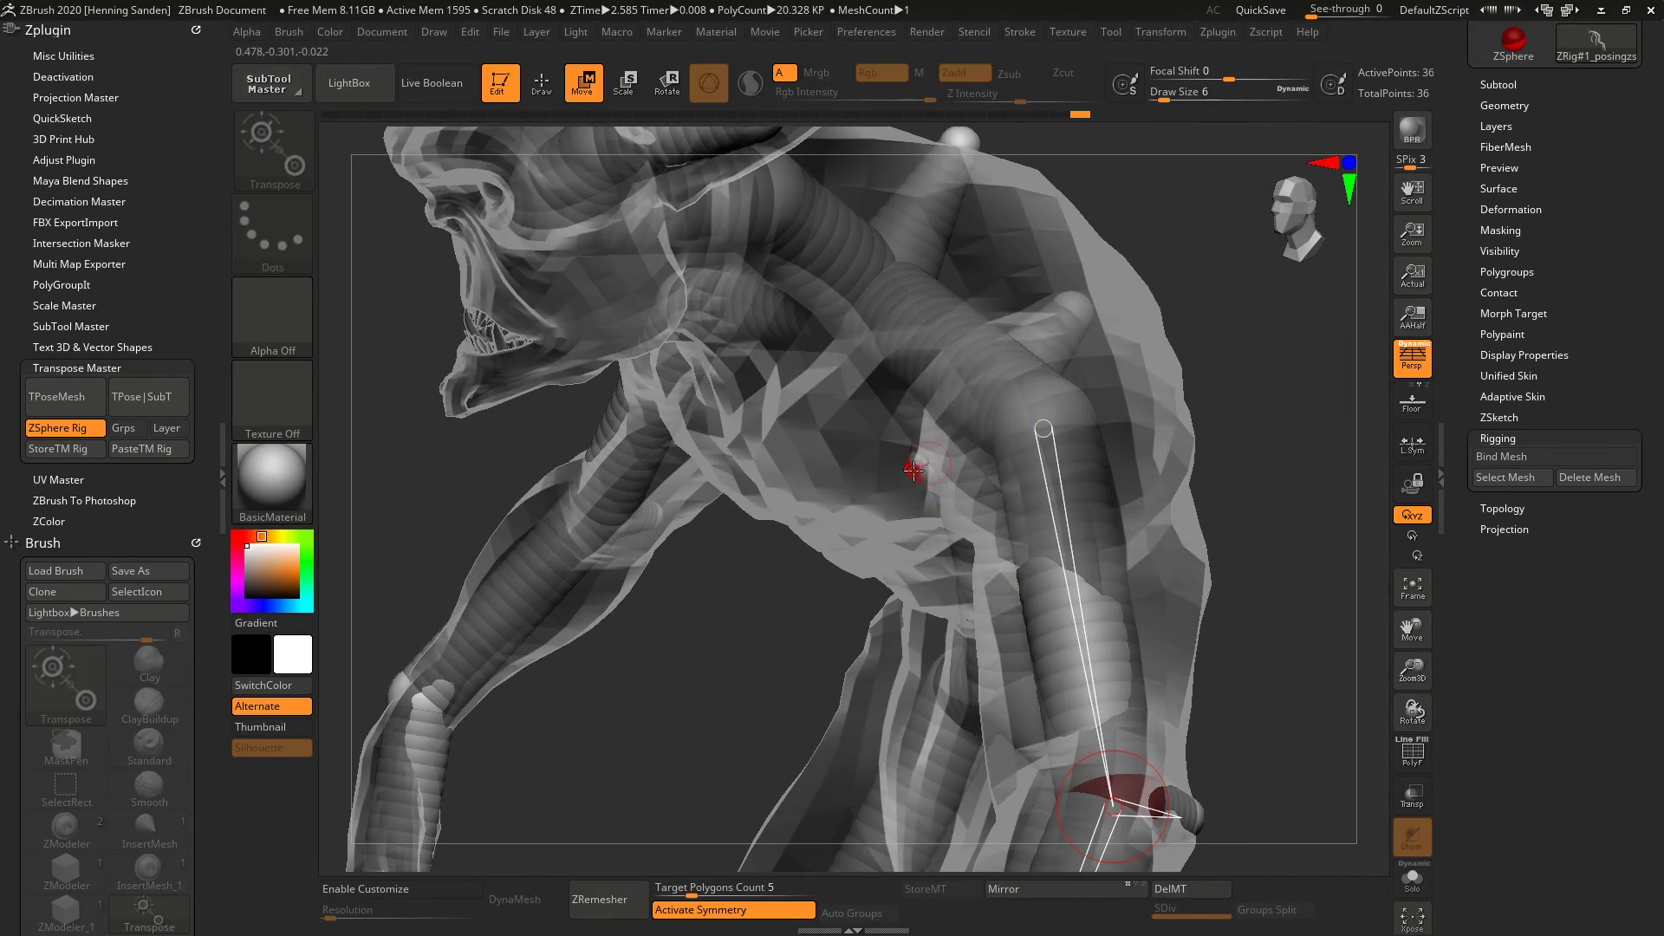
- Add a mirrored pair of ZSpheres to the sides of the chest spine and extend it outward with a child pair
mouse_move(890, 484)
right_mouse_down()
mouse_move(988, 487)
mouse_move(962, 459)
mouse_move(988, 505)
mouse_move(937, 447)
right_mouse_up()
key("q")
key("w")
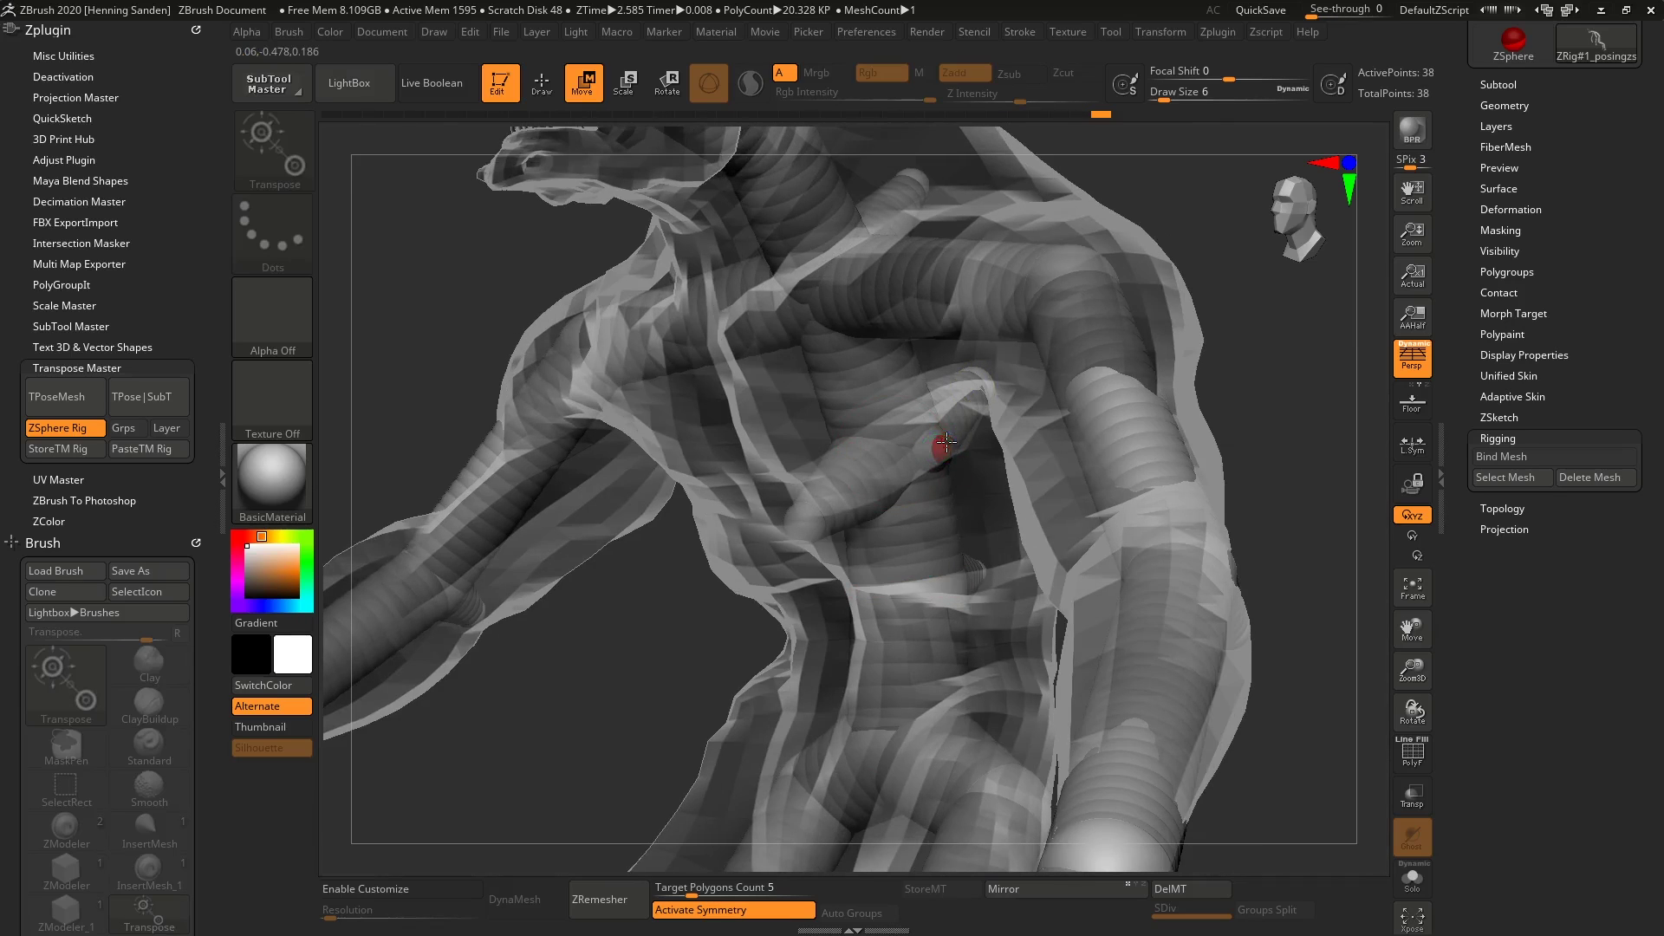
right_click_drag(1040, 434, 1118, 424)
right_click_drag(1010, 412, 1118, 503, "alt")
left_click_drag(995, 375, 1001, 373)
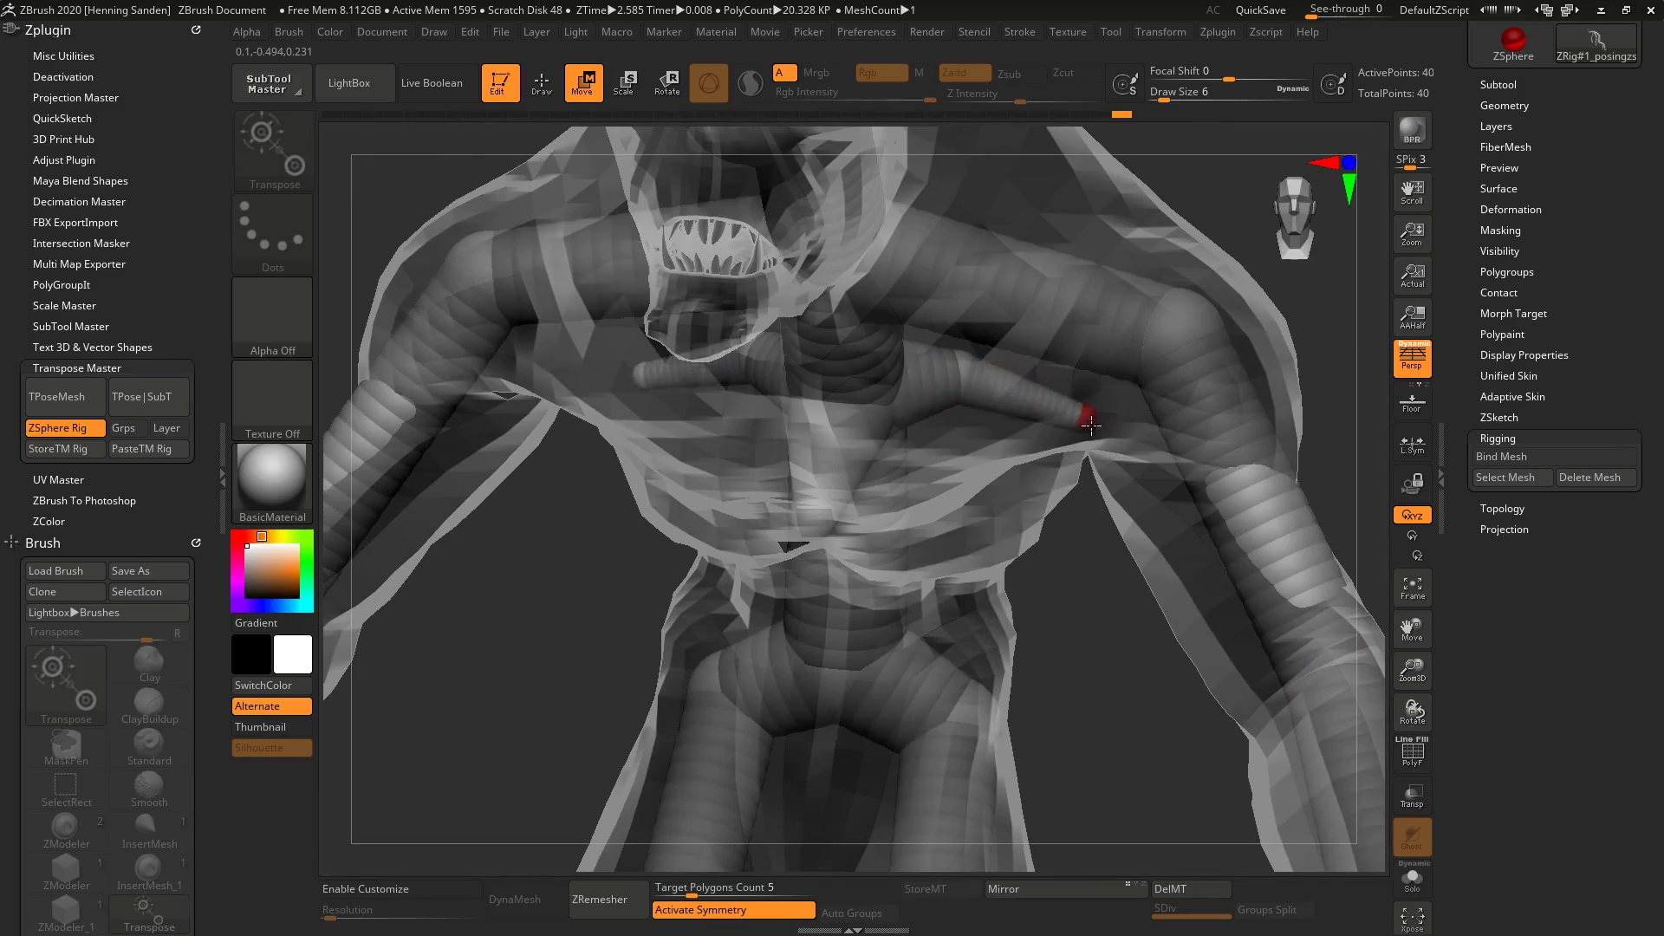
- Reposition the ends of the rib chains and add a mirrored child pair, moving it around the side of the ribcage
right_click_drag(1091, 426, 997, 459)
right_click_drag(1196, 679, 1163, 466)
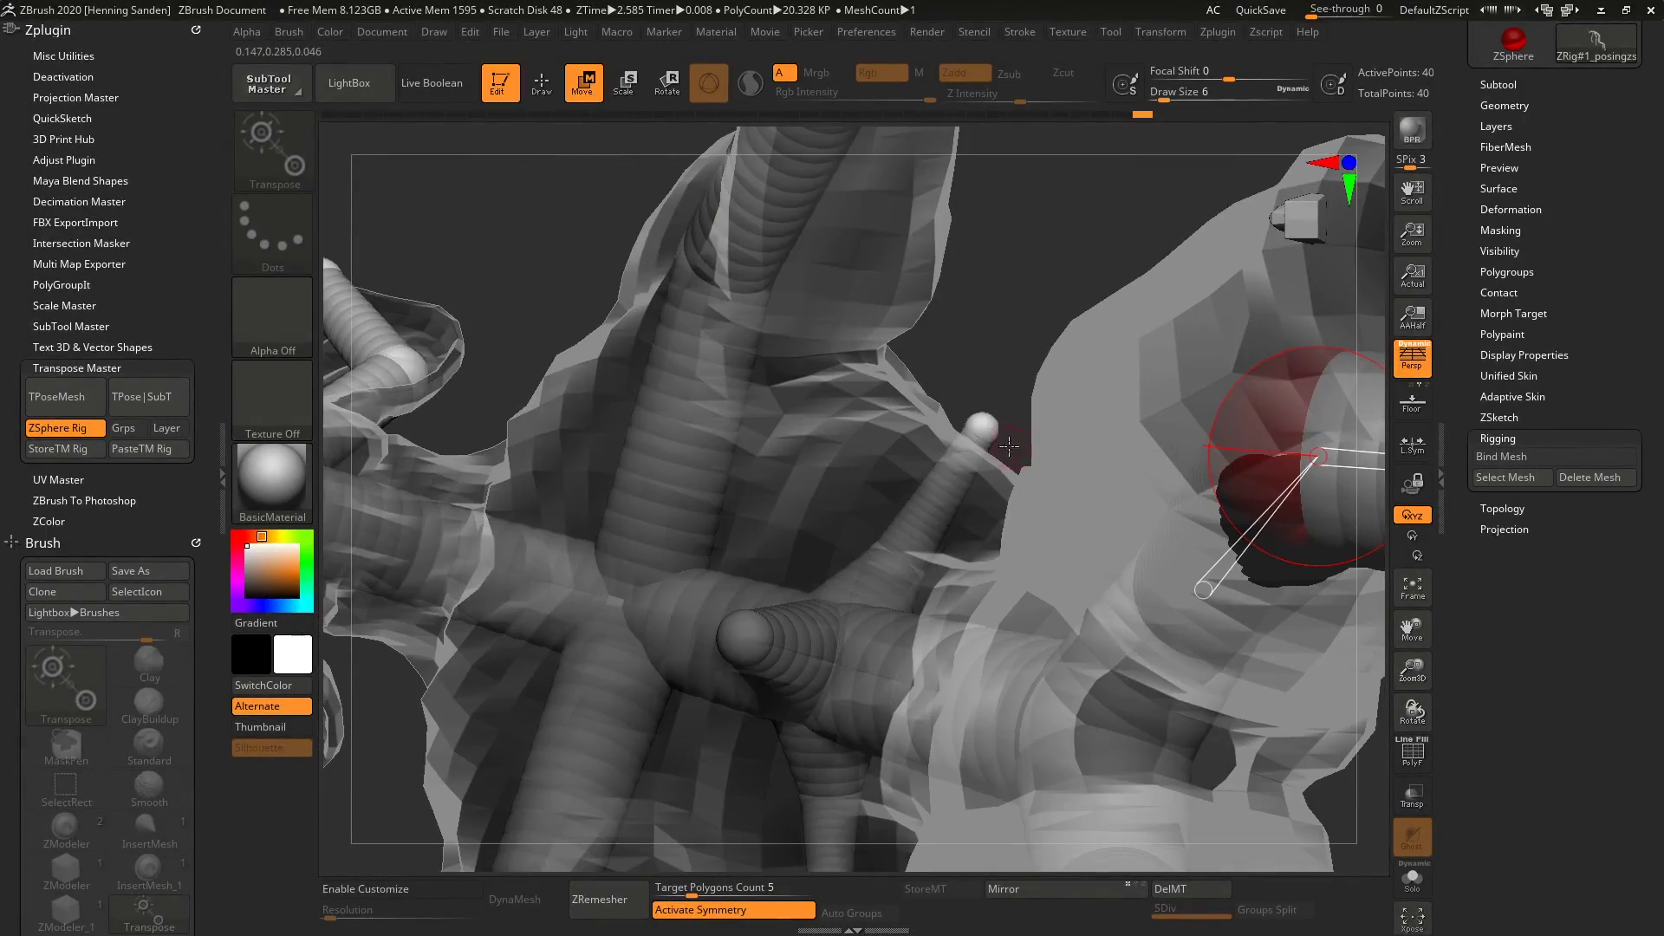
mouse_move(984, 428)
left_mouse_down()
mouse_move(948, 426)
mouse_move(913, 460)
mouse_move(892, 411)
left_mouse_up()
key("q")
left_click(913, 458)
key("w")
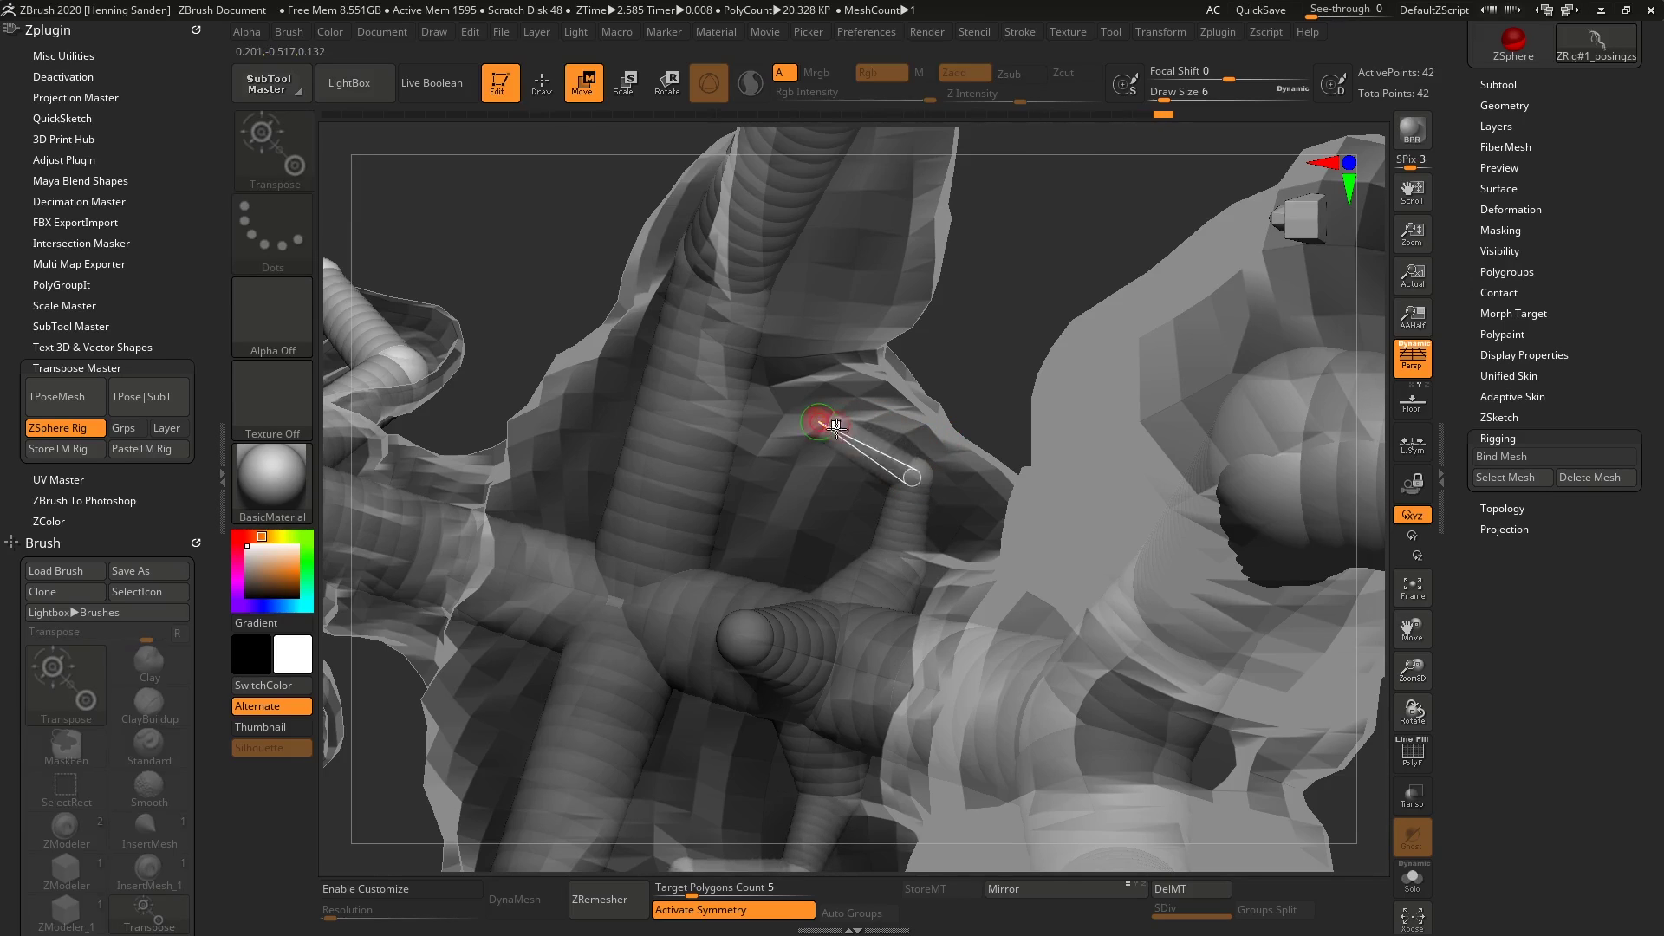
right_click_drag(835, 425, 911, 468)
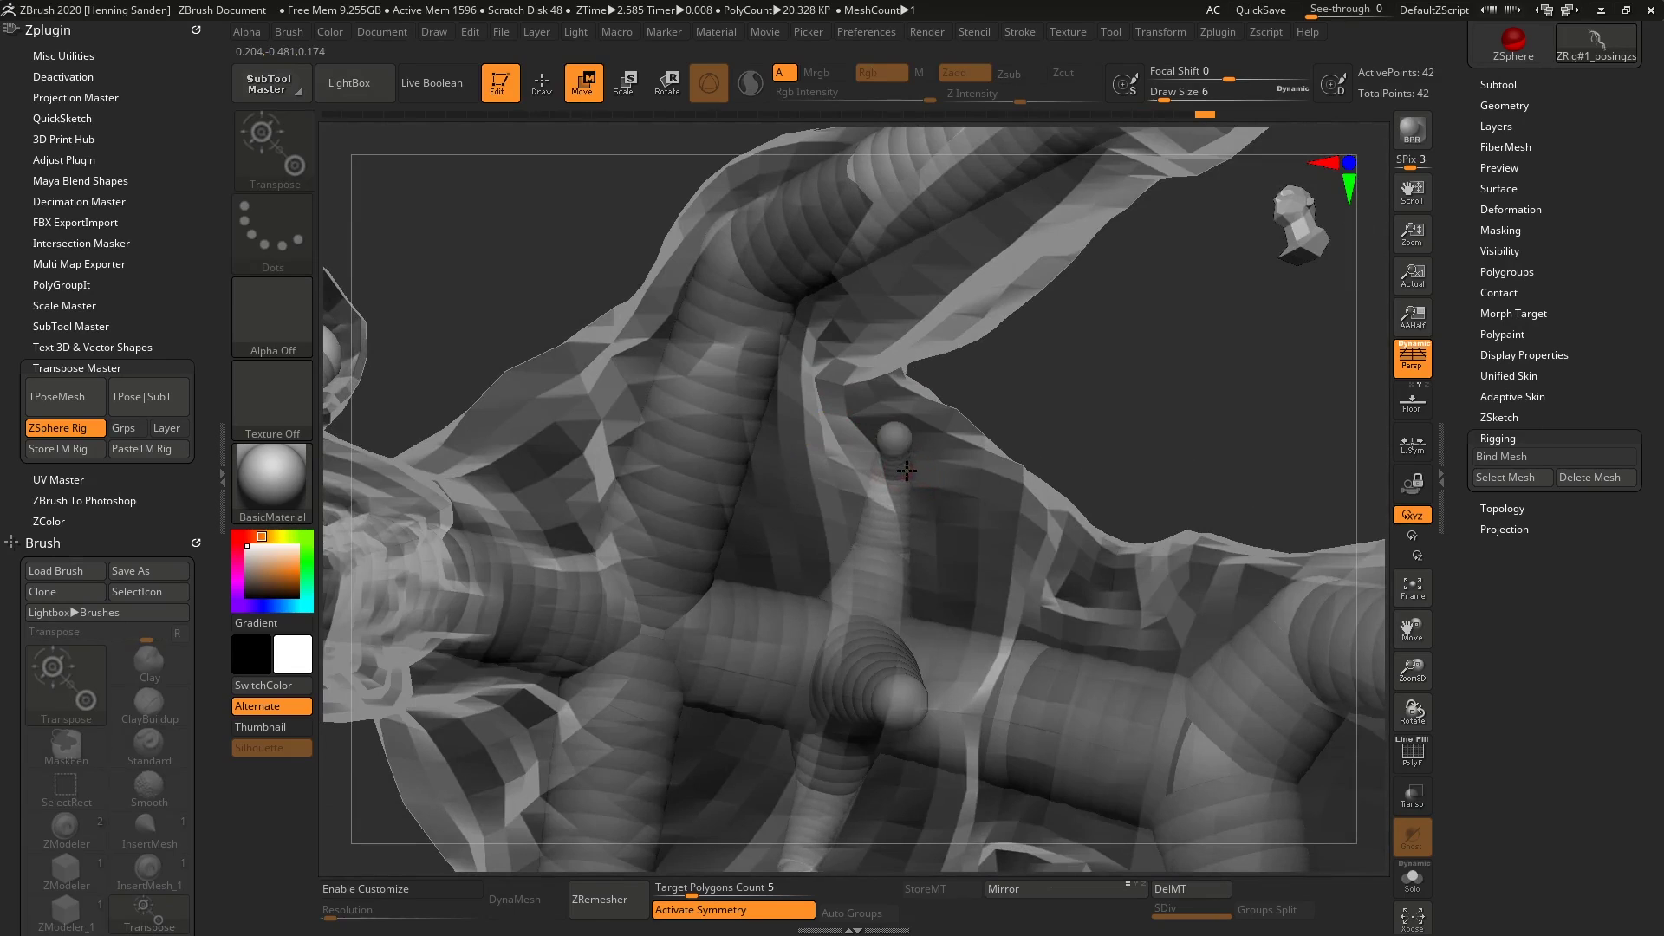
- Add one more mirrored child pair to the rib chains and move it forward toward the front of the ribcage
right_click_drag(906, 471, 902, 467)
key("q")
left_click(898, 461)
key("w")
left_click_drag(895, 460, 793, 464)
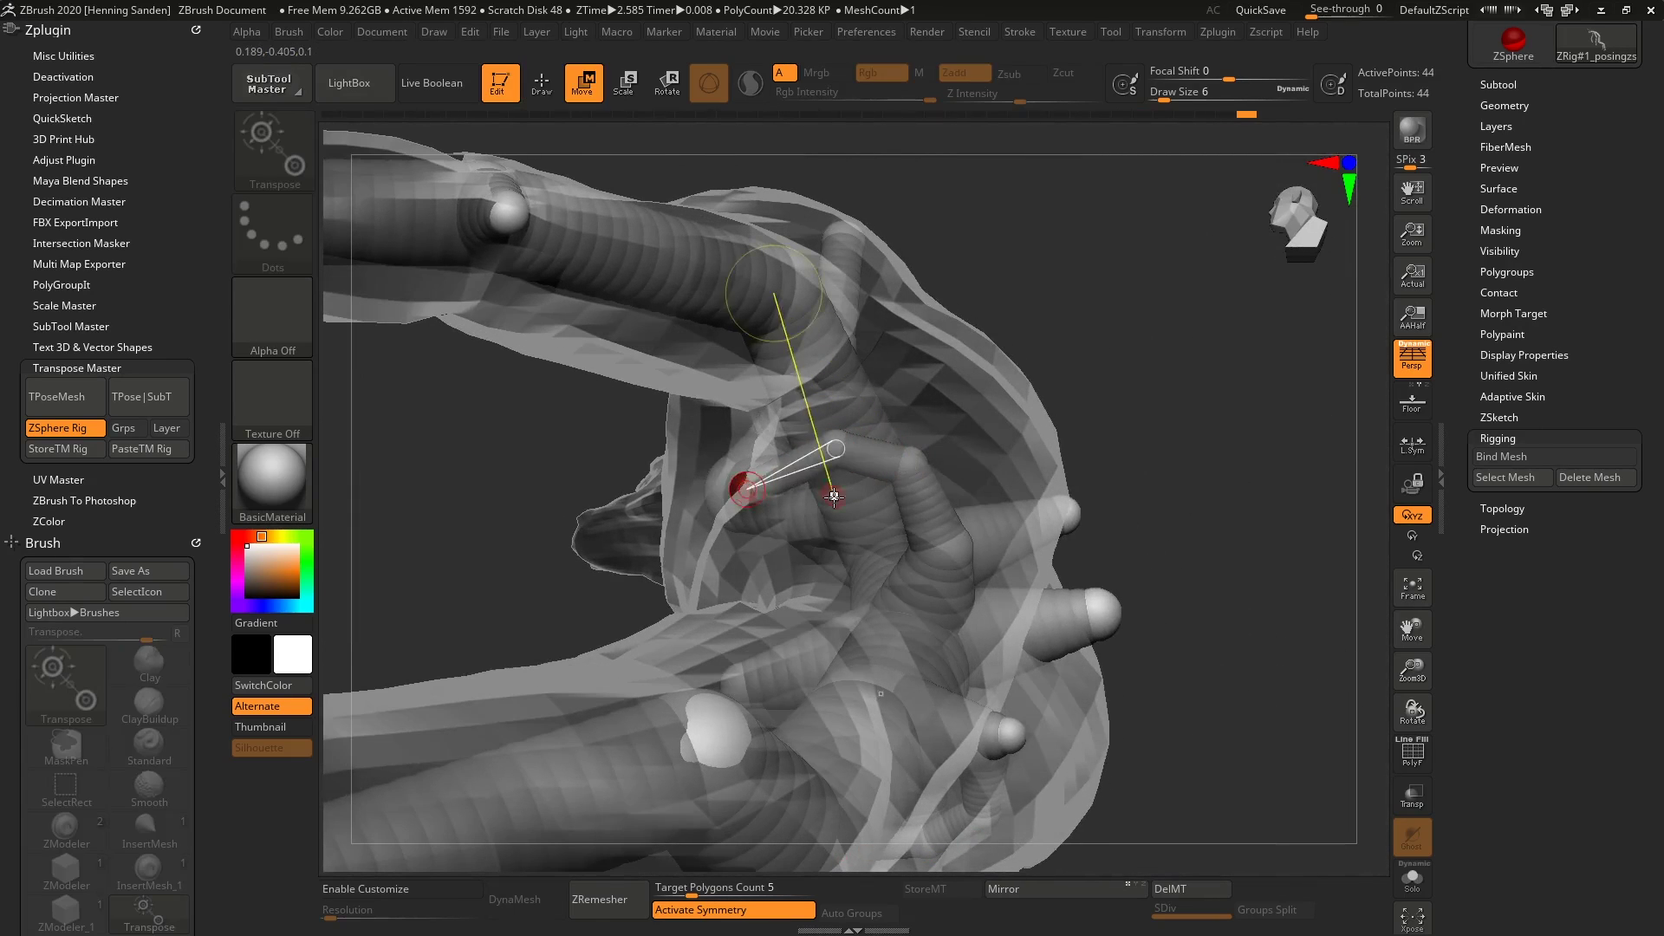
- Add a final mirrored ZSphere pair inside the chest beside the rib chains, and bind the mesh to the rig
right_click_drag(834, 496, 914, 465)
key("q")
left_click_drag(895, 464, 858, 484)
left_click(908, 423)
key("w")
right_click_drag(906, 446, 979, 371, "ctrl")
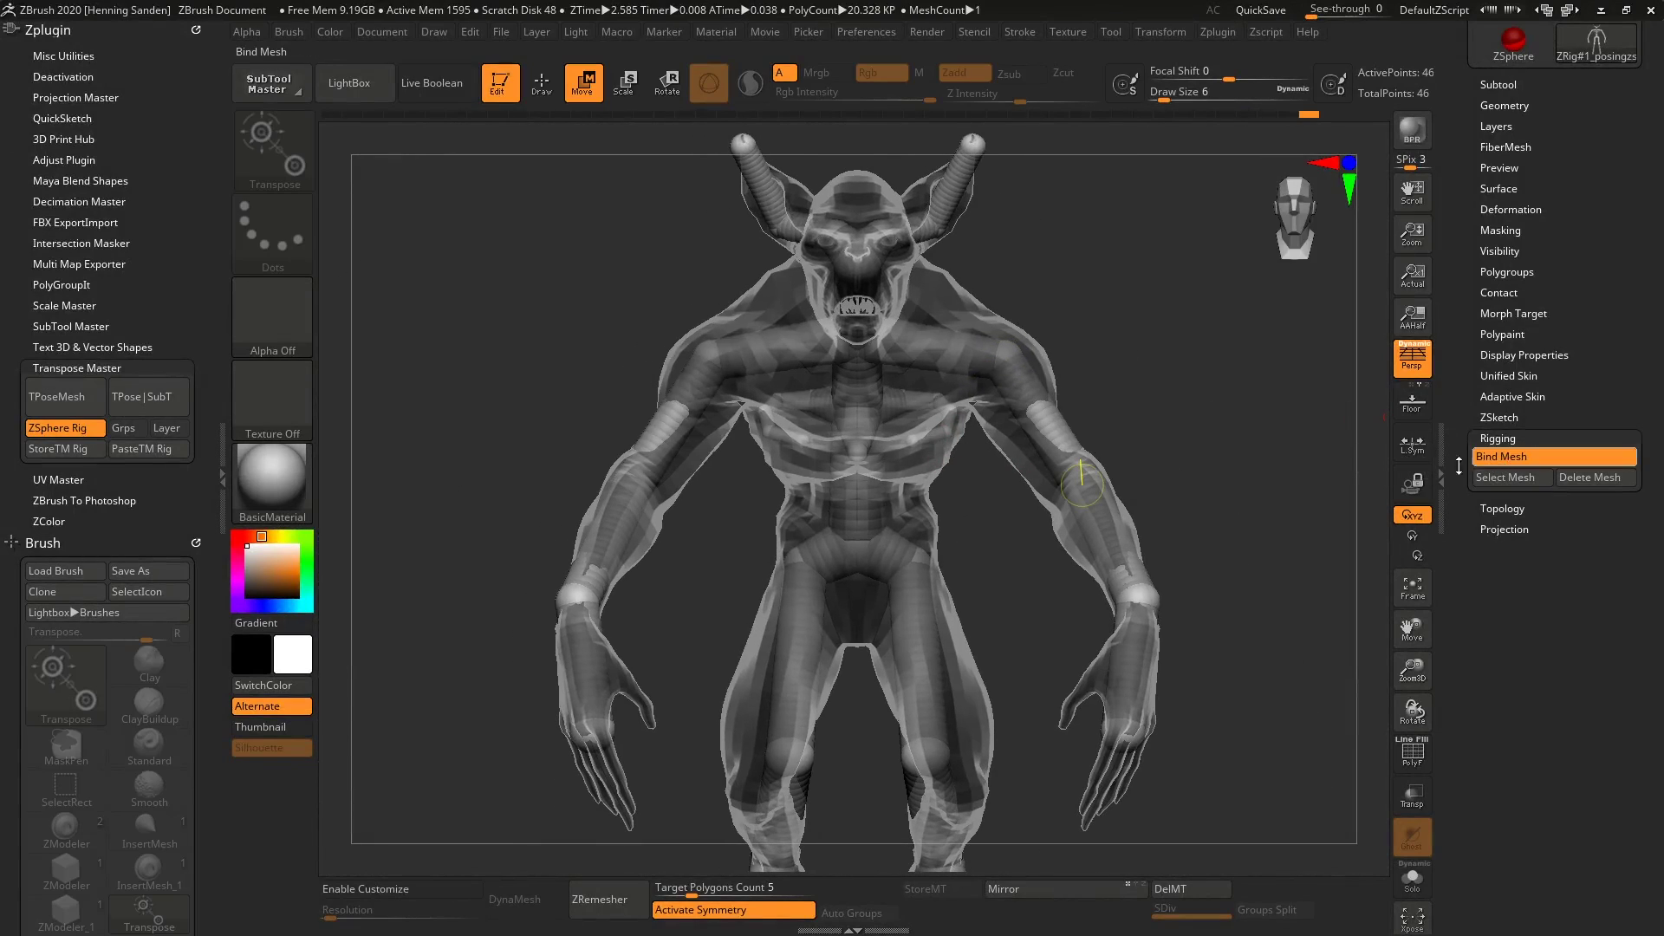
- Try rotating the arm and upper-body bones to test the binding, undoing each rotation
key("r")
mouse_move(1047, 425)
left_mouse_down()
mouse_move(1094, 354)
mouse_move(1052, 423)
left_mouse_up()
key("ctrl+z")
right_click_drag(917, 408, 817, 408)
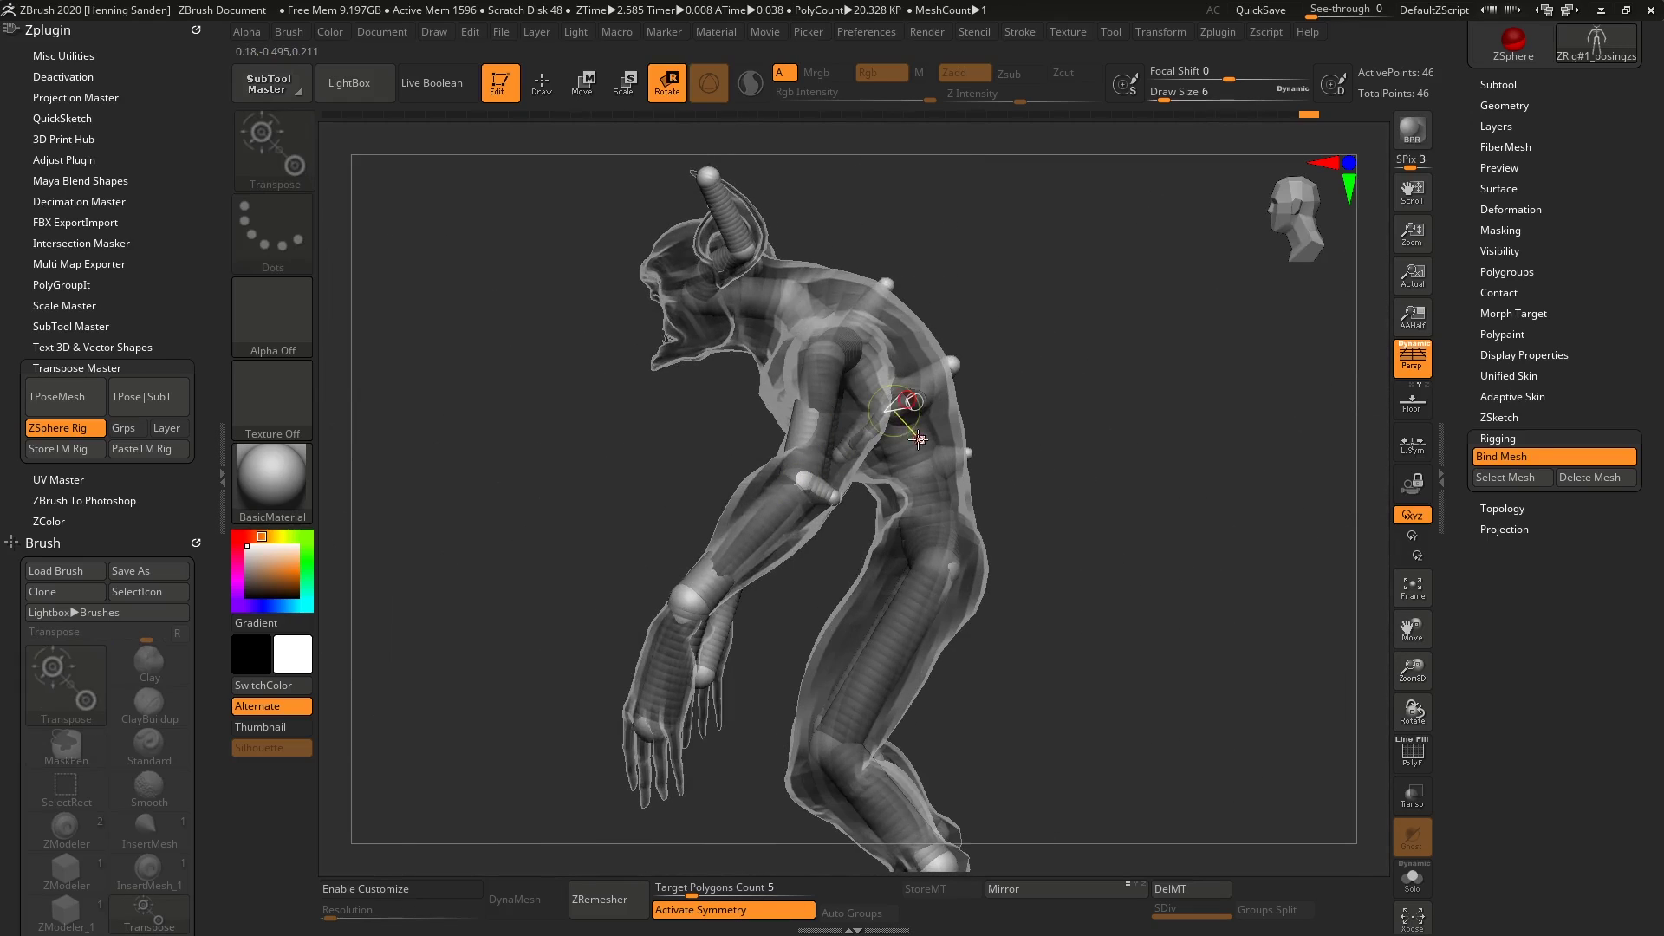
left_click_drag(919, 439, 865, 447)
key("ctrl+z")
key("ctrl+z")
key("ctrl+z")
left_click_drag(894, 378, 832, 386)
key("ctrl+z")
key("ctrl+z")
key("ctrl+z")
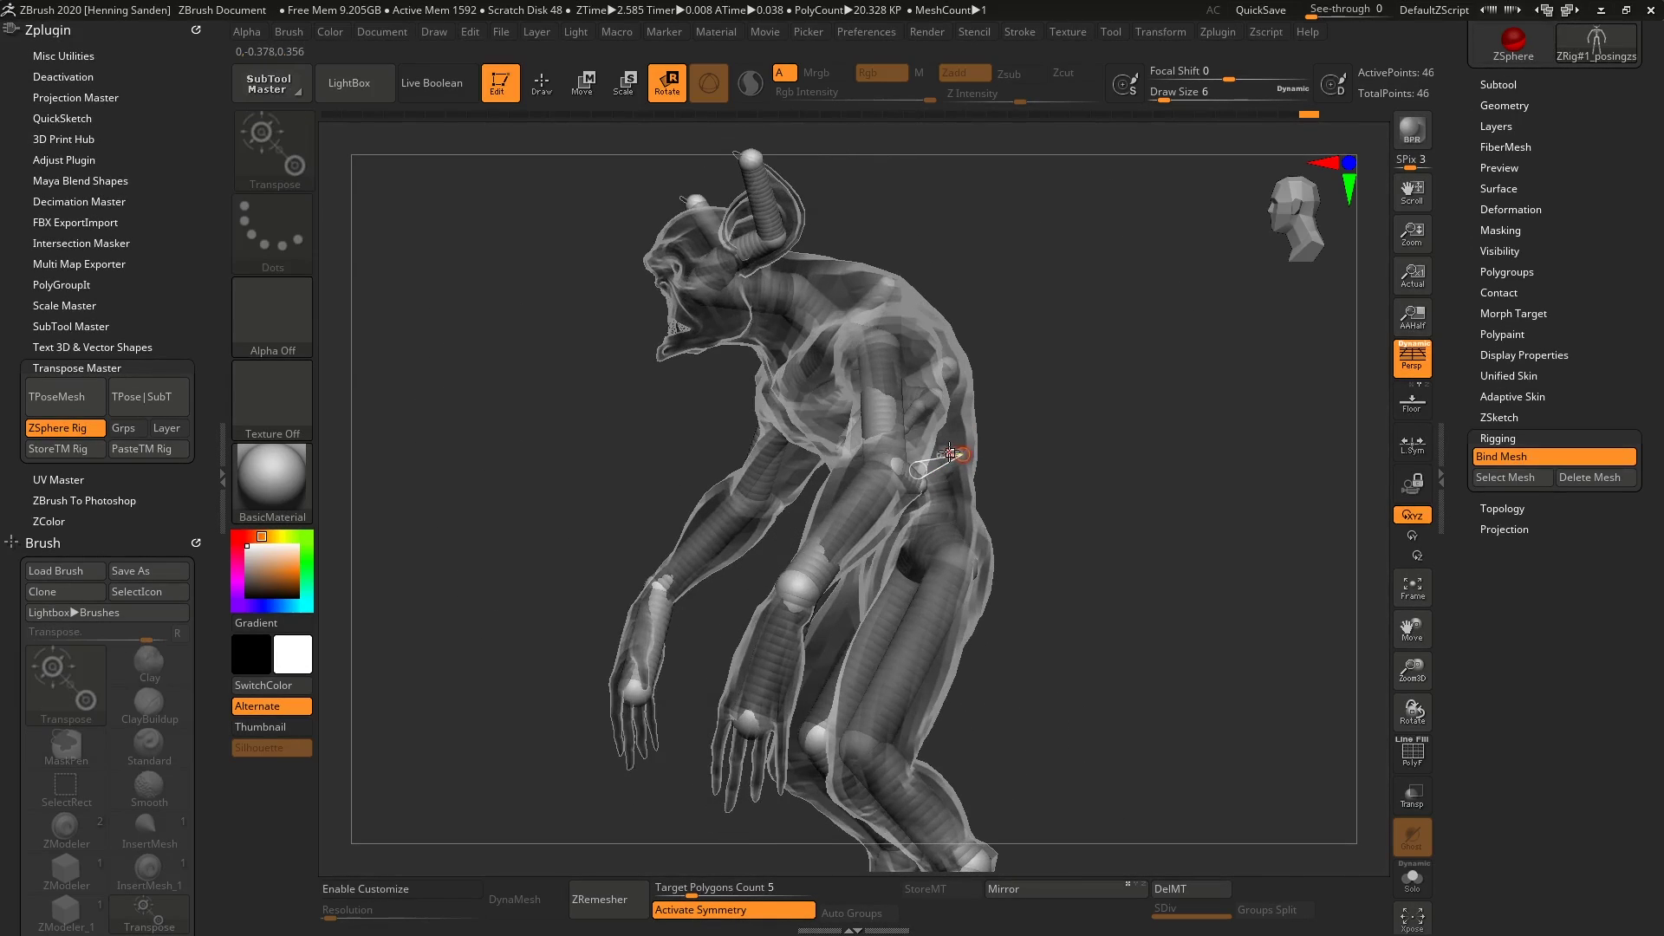
- Try moving the forearms downward with the Move tool, and undo the change
left_click_drag(874, 496, 918, 360)
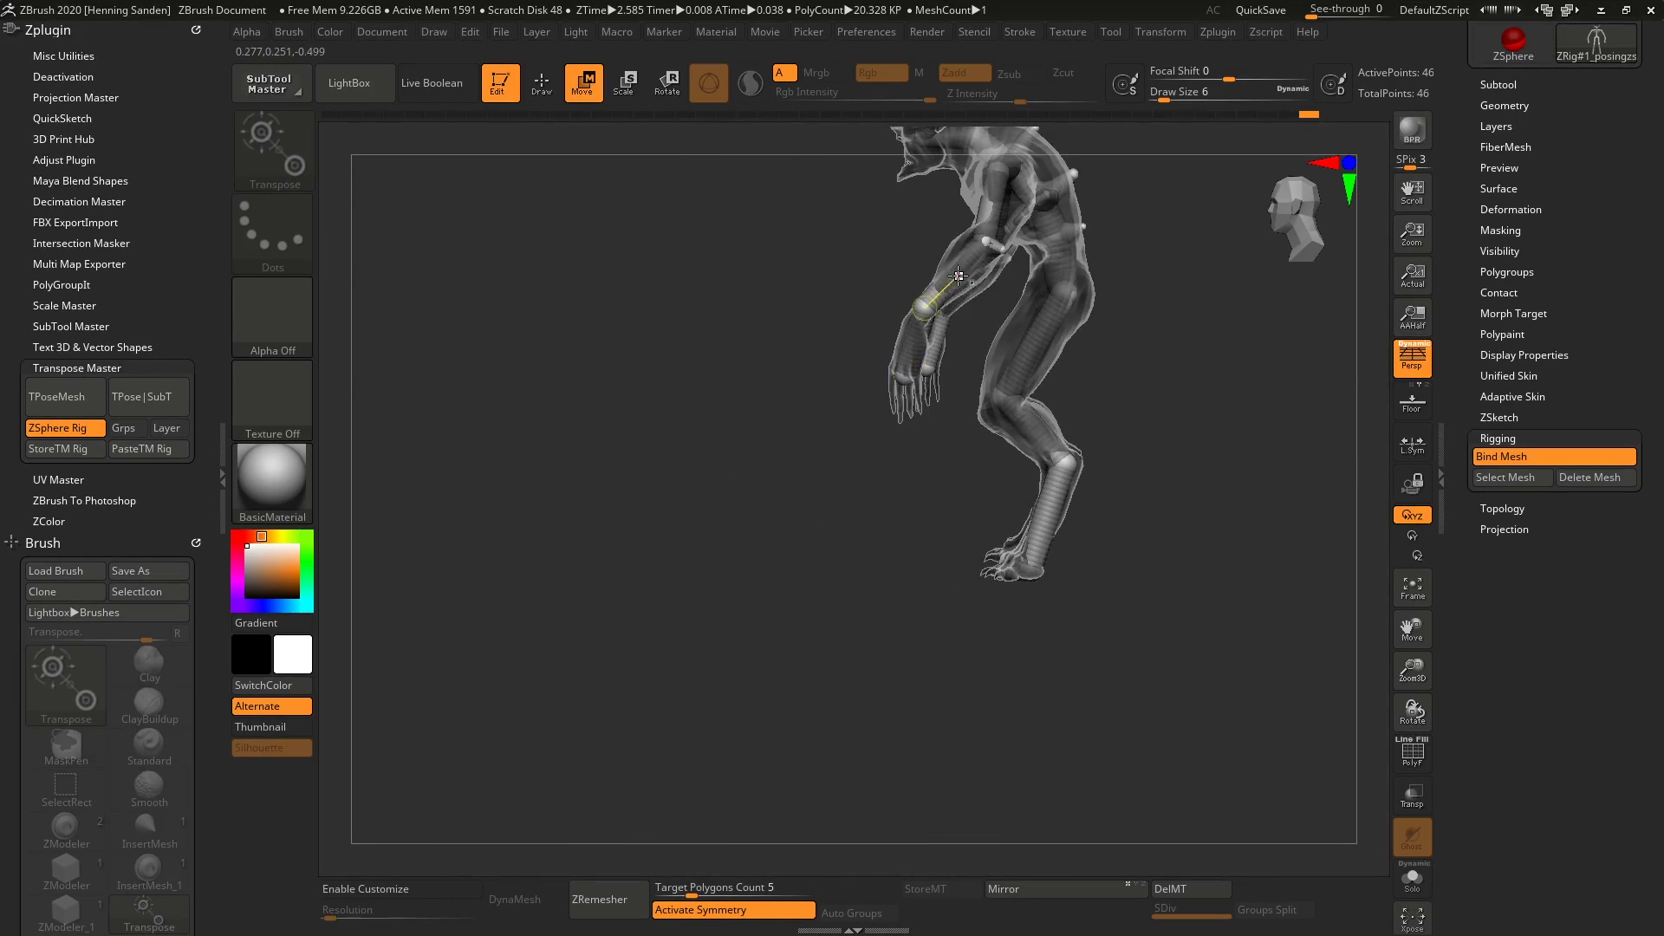
left_click_drag(959, 276, 899, 471)
key("ctrl+z")
right_click_drag(918, 437, 910, 528, "alt")
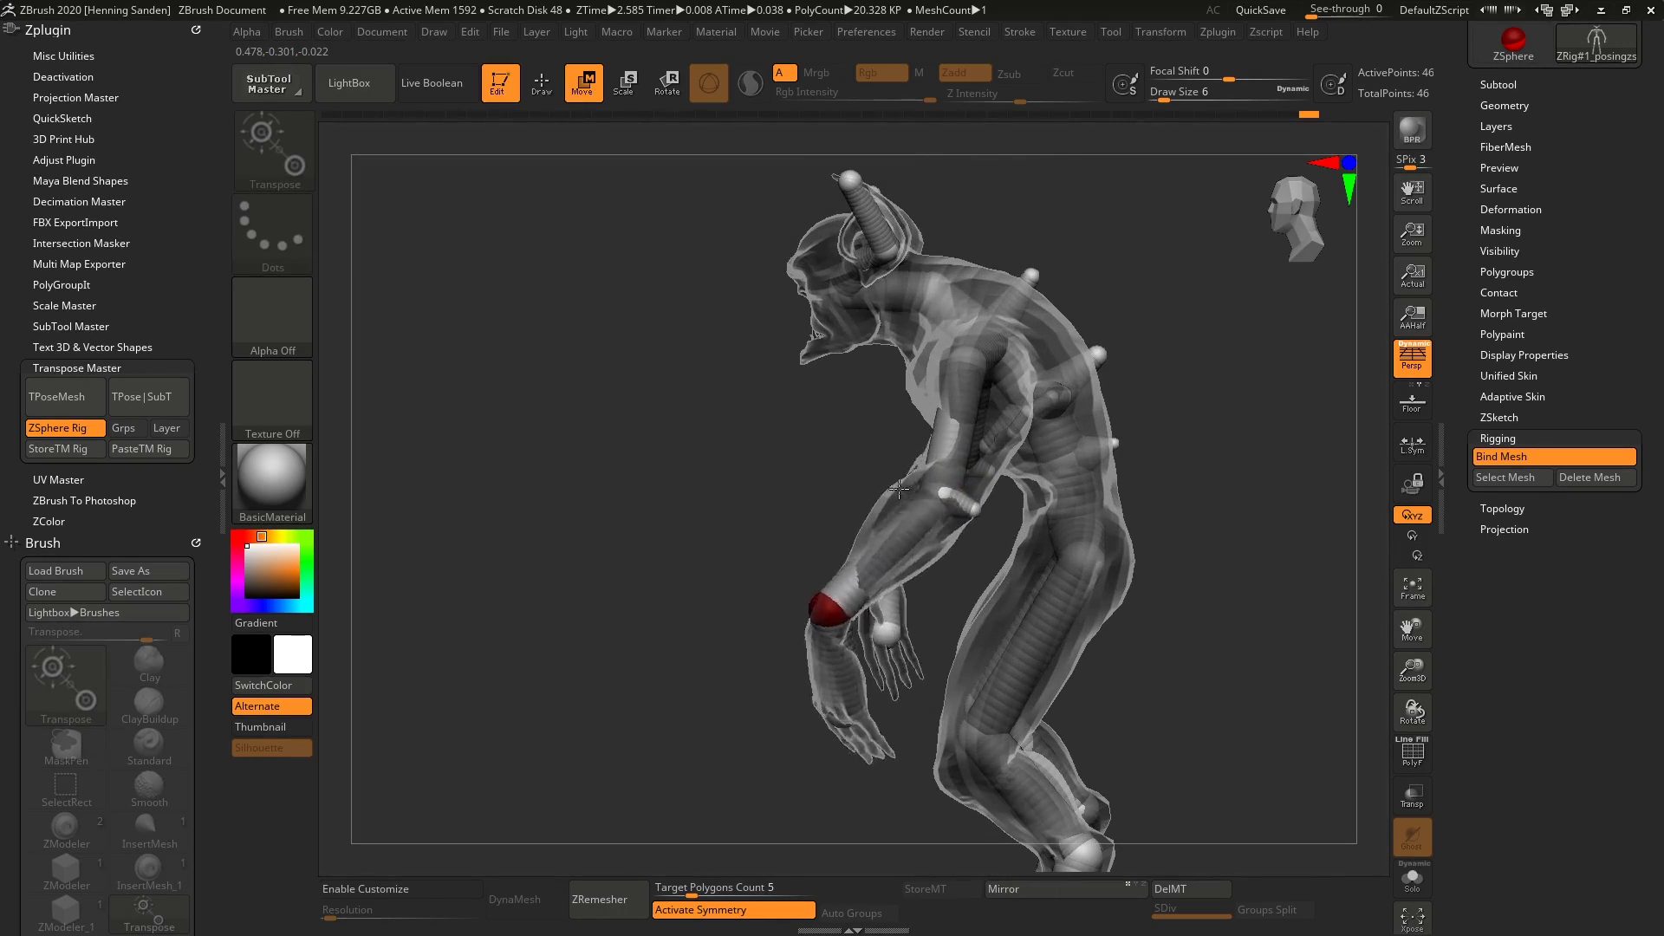
- Bend both elbows to lift the forearms forward, and swing the upper arms slightly back with the Move tool
left_click_drag(899, 489, 867, 460)
right_click_drag(867, 460, 789, 503)
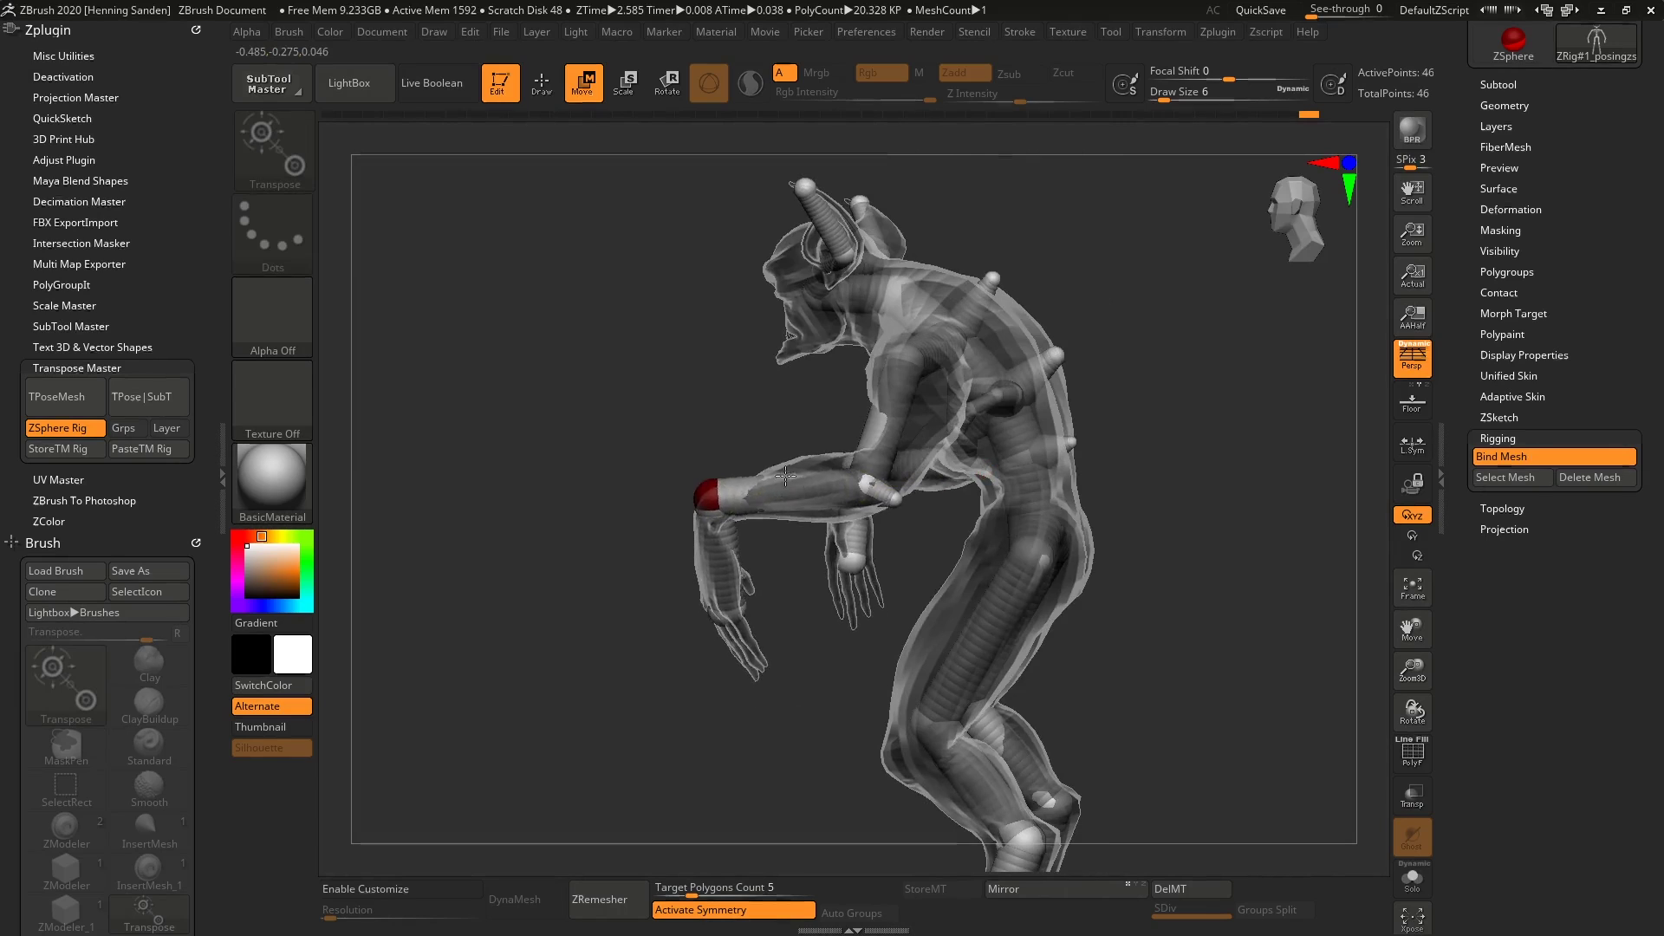
left_click_drag(879, 419, 922, 404)
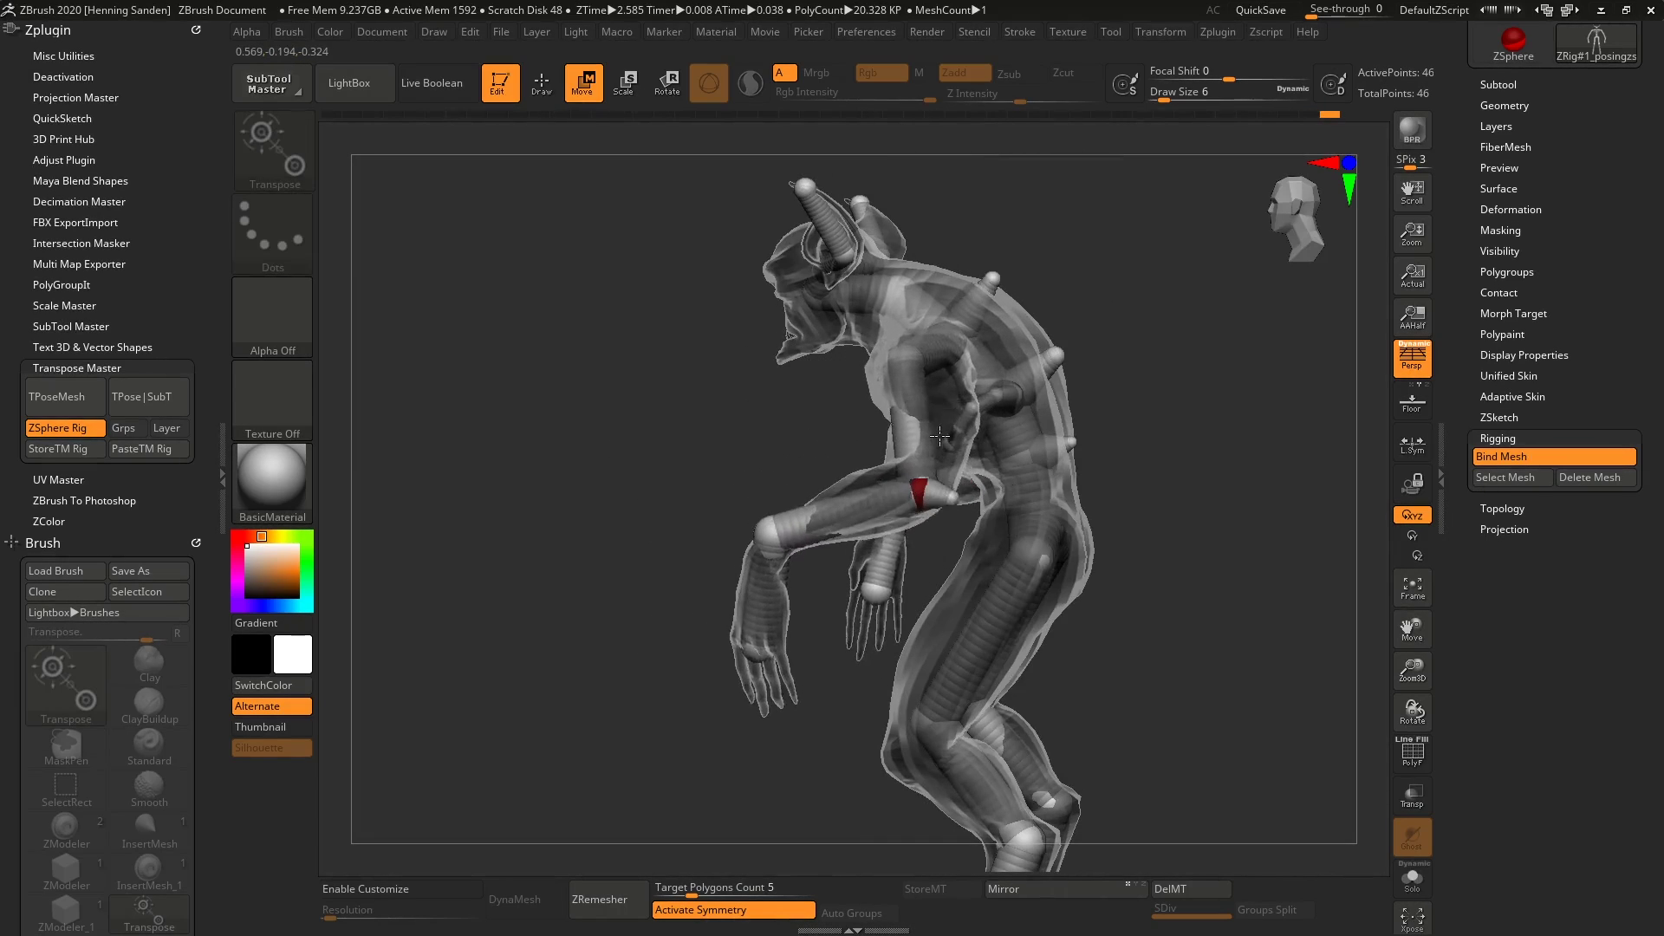
right_click_drag(908, 479, 937, 448)
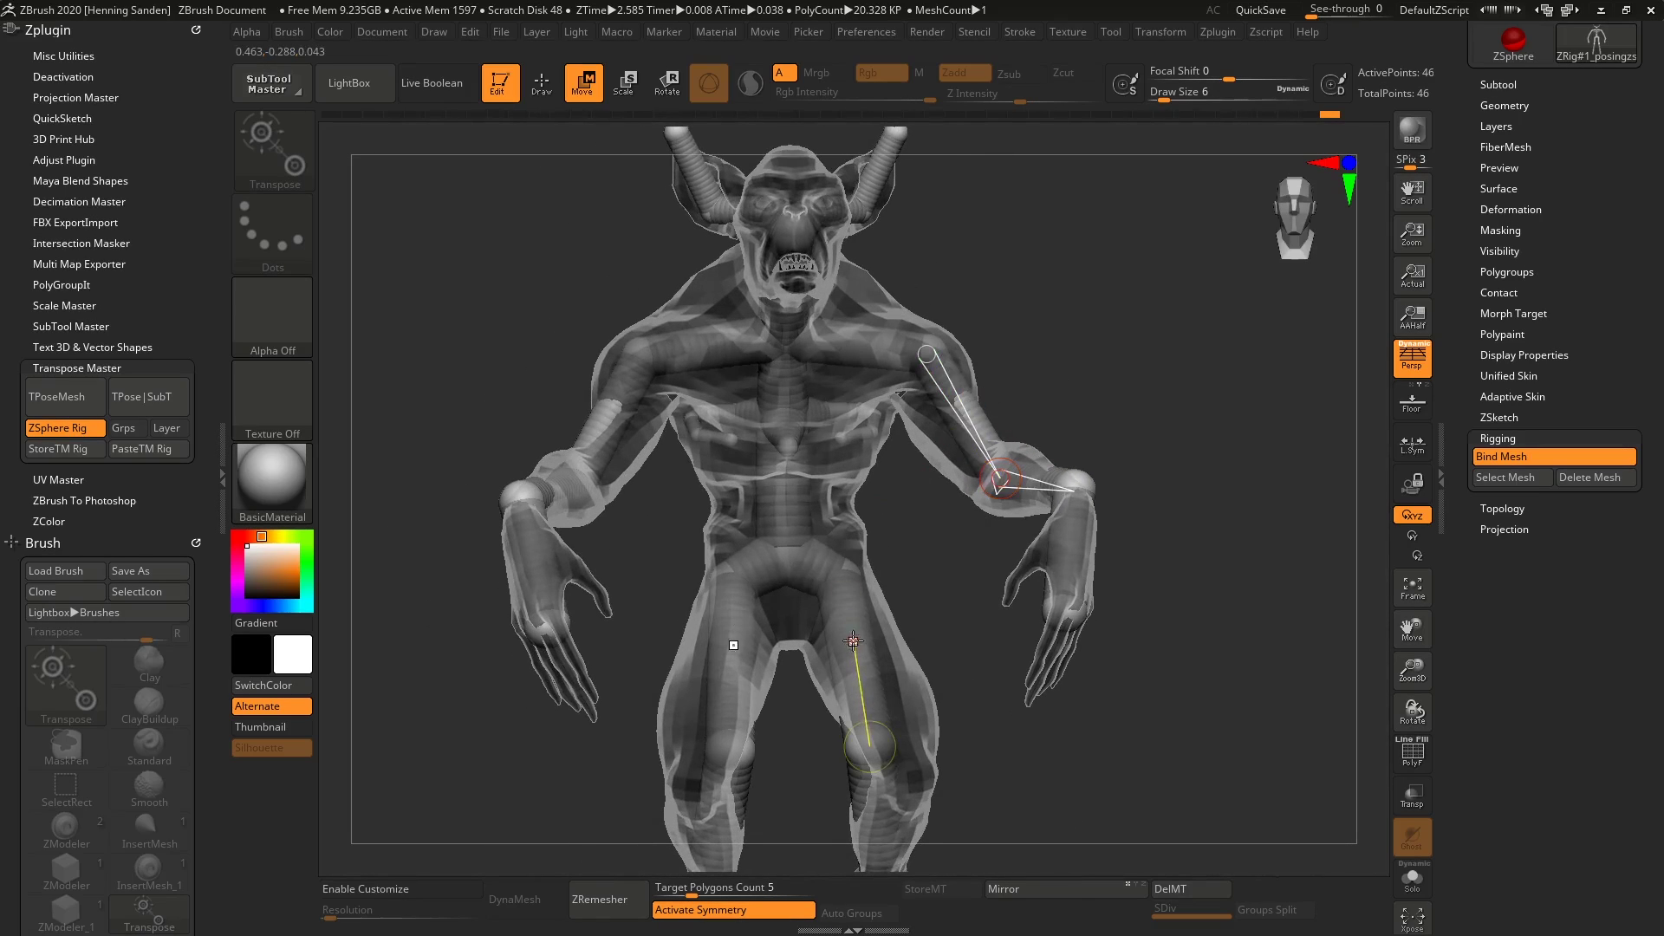
- Spread both legs and bend them at the hips and knees into a crouch with the Move tool
left_click_drag(854, 642, 879, 659)
right_click_drag(880, 659, 864, 538, "alt")
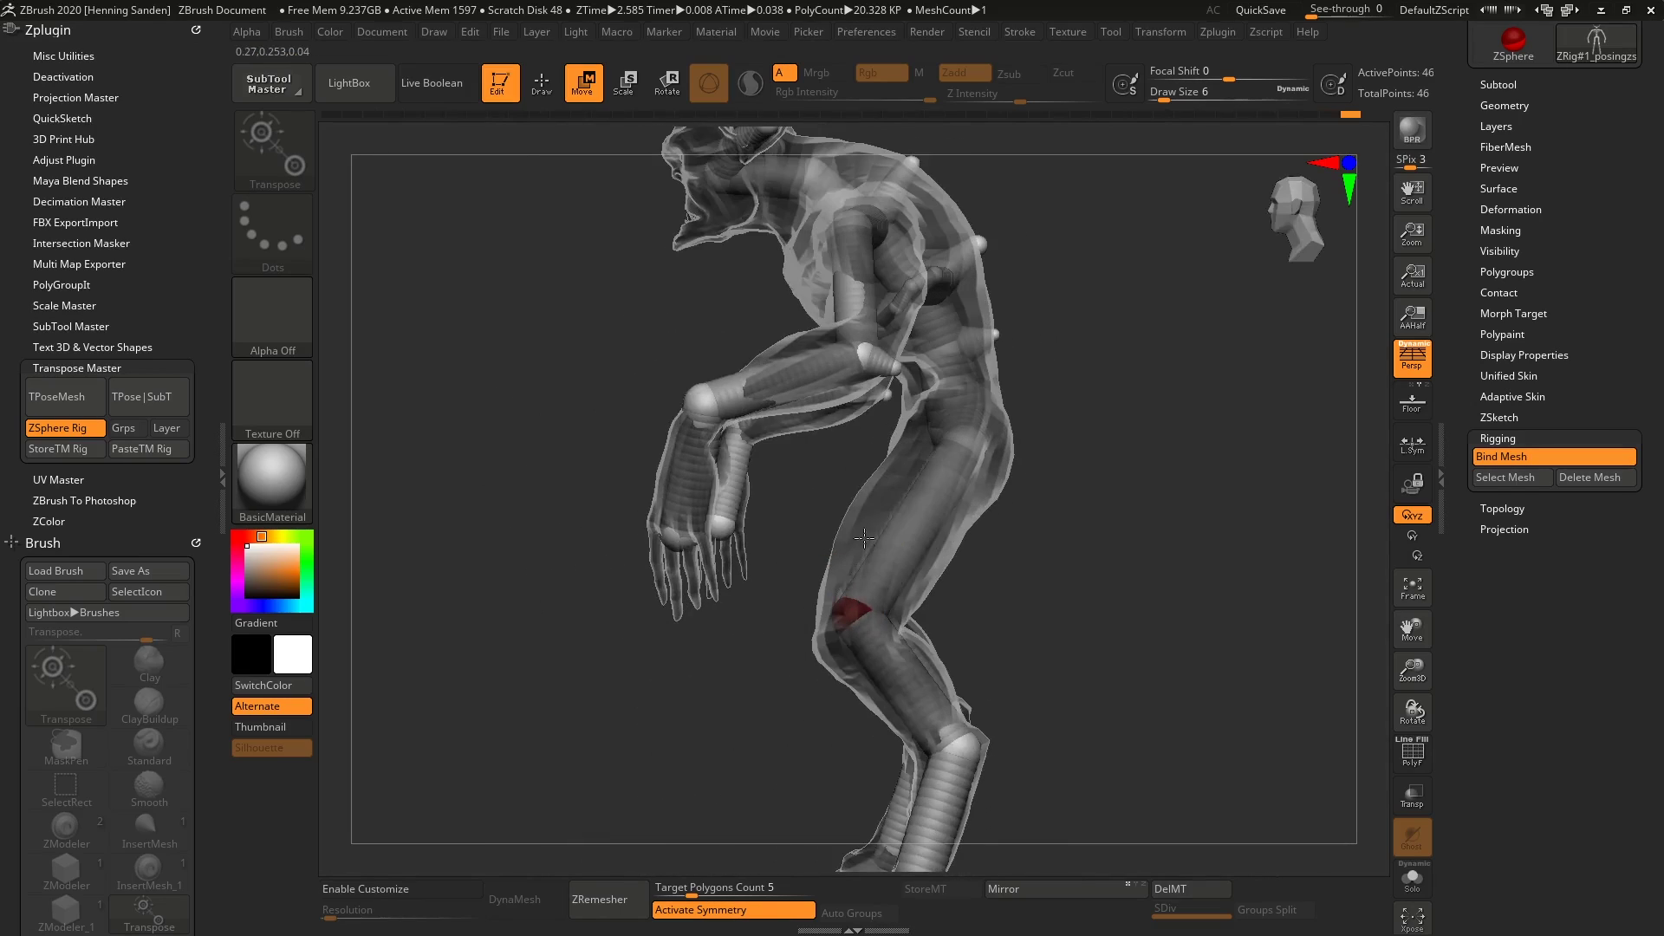
left_click_drag(938, 529, 888, 498)
left_click_drag(874, 623, 907, 602)
left_click_drag(895, 509, 871, 462)
- Rotate both arms symmetrically upward and forward, adjusting the upper arms and forearms
key("r")
left_click_drag(817, 399, 808, 351)
right_click_drag(872, 365, 798, 360)
left_click_drag(910, 296, 829, 228)
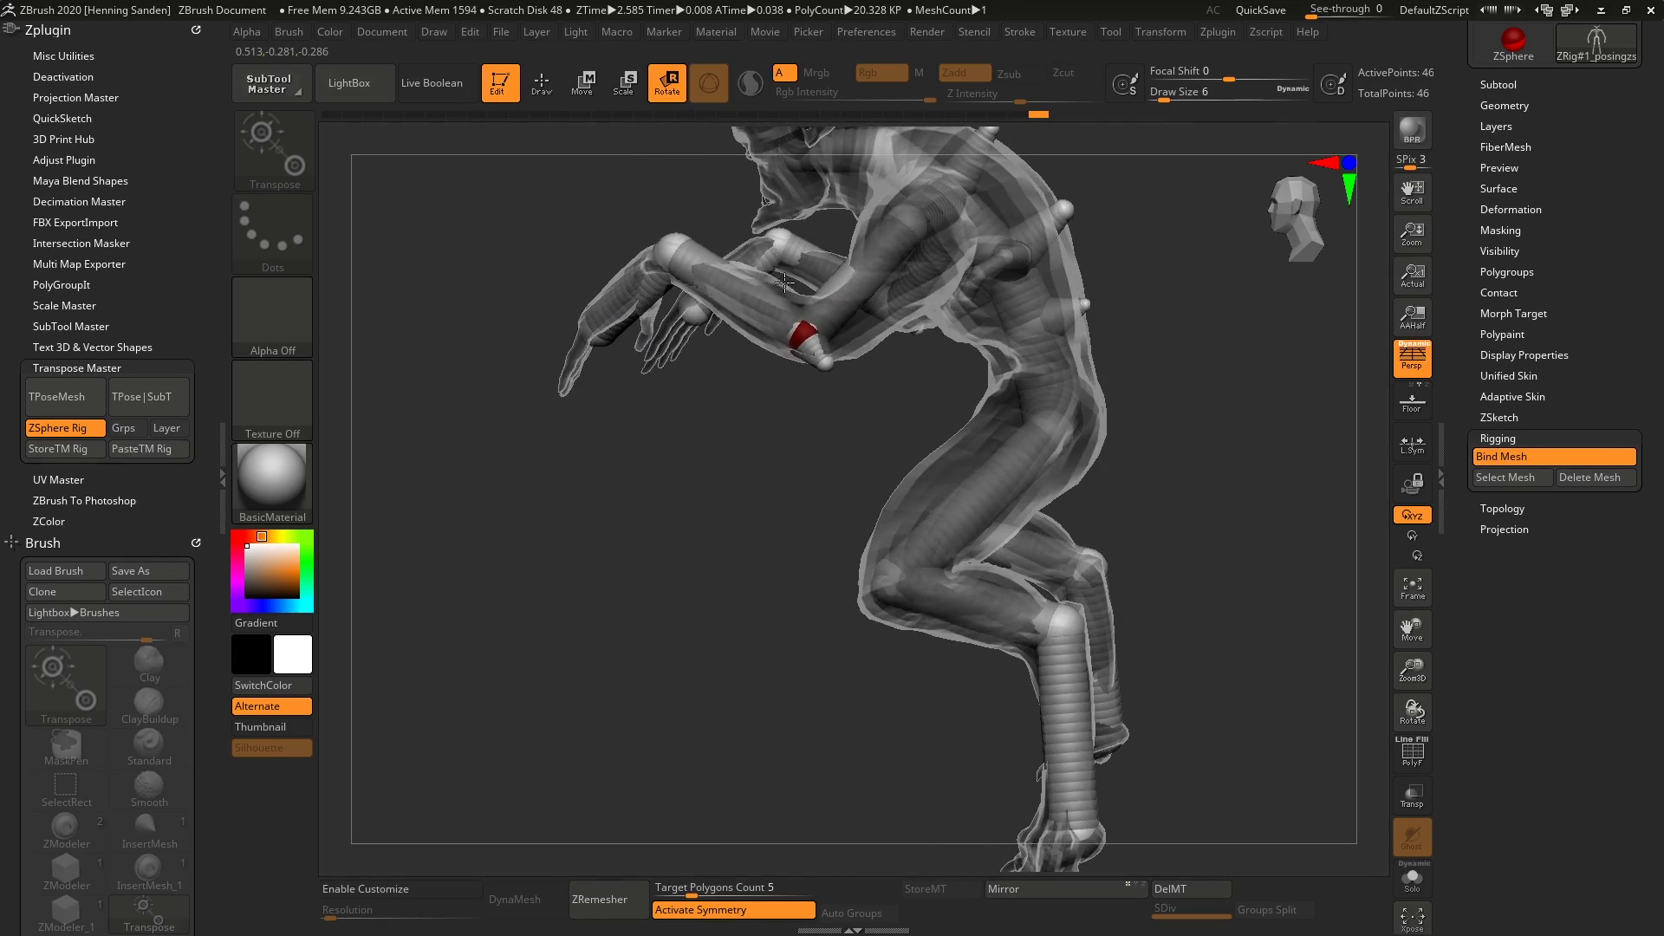
left_click_drag(738, 276, 748, 245)
right_click_drag(811, 290, 995, 475)
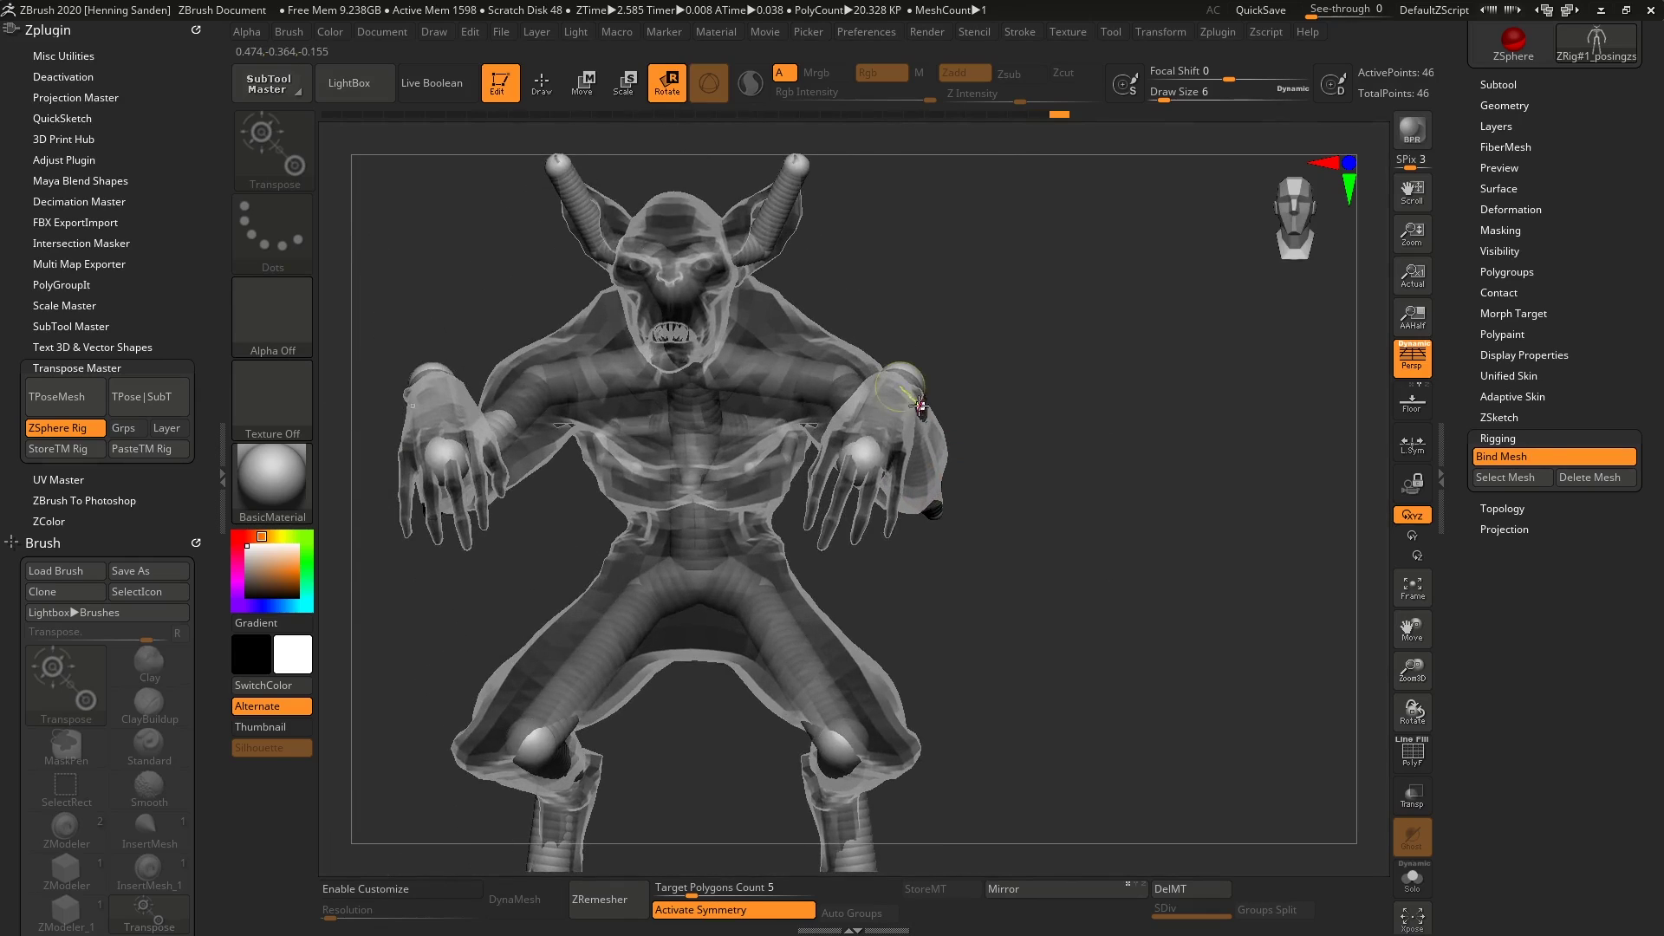
- Rotate both thighs inward and the lower legs outward to narrow the crouching stance
right_click_drag(878, 456, 926, 264, "alt")
left_click_drag(838, 516, 787, 530)
right_click_drag(807, 577, 813, 535)
left_click_drag(826, 762, 880, 759)
right_click_drag(880, 760, 866, 832)
- Turn symmetry off and rotate one arm up at the shoulder so its hand is raised beside the head
right_click_drag(896, 431, 877, 444, "ctrl")
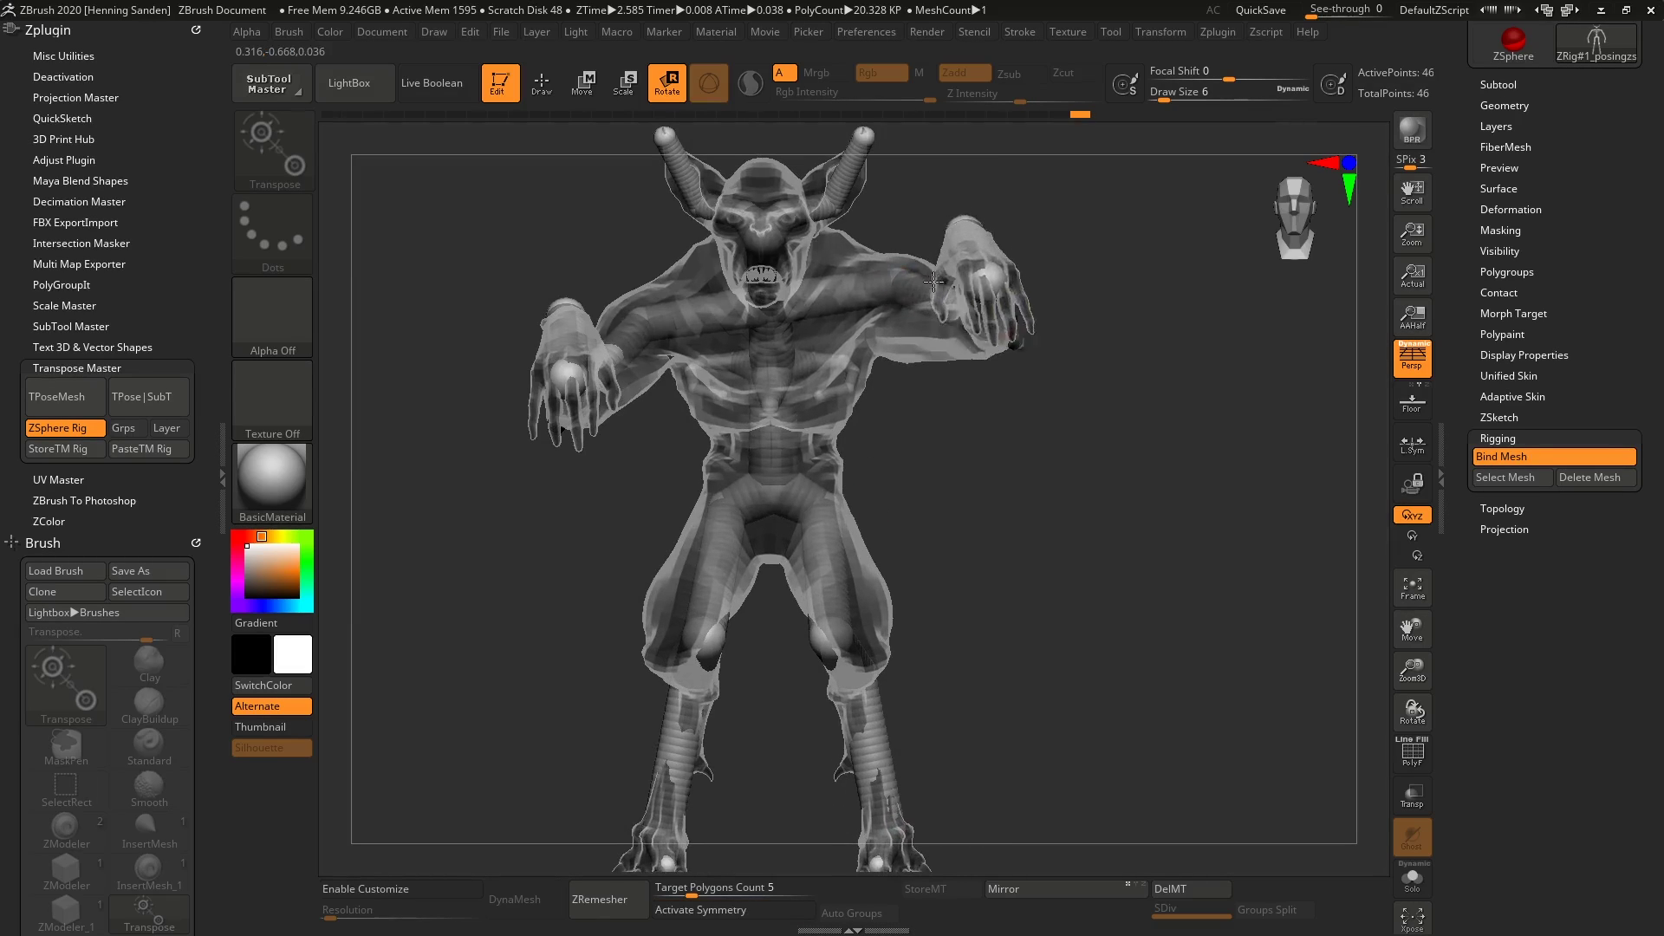
left_click_drag(934, 282, 911, 204)
right_click_drag(854, 299, 975, 349, "alt")
left_click_drag(963, 354, 929, 361)
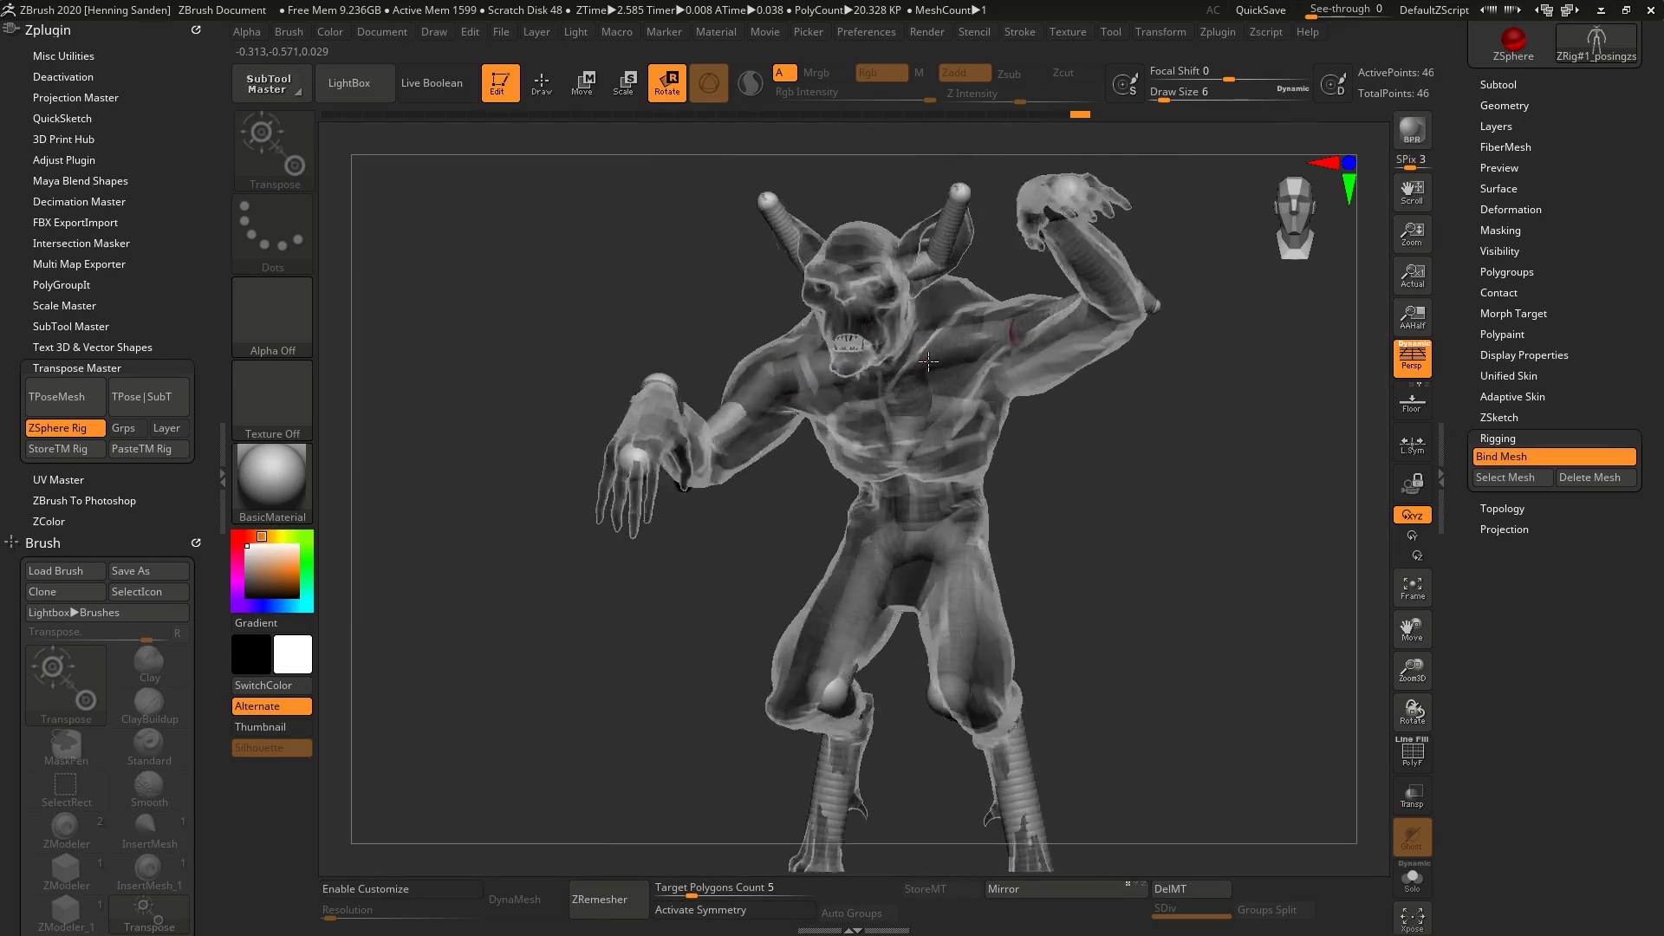
right_click_drag(929, 362, 859, 617)
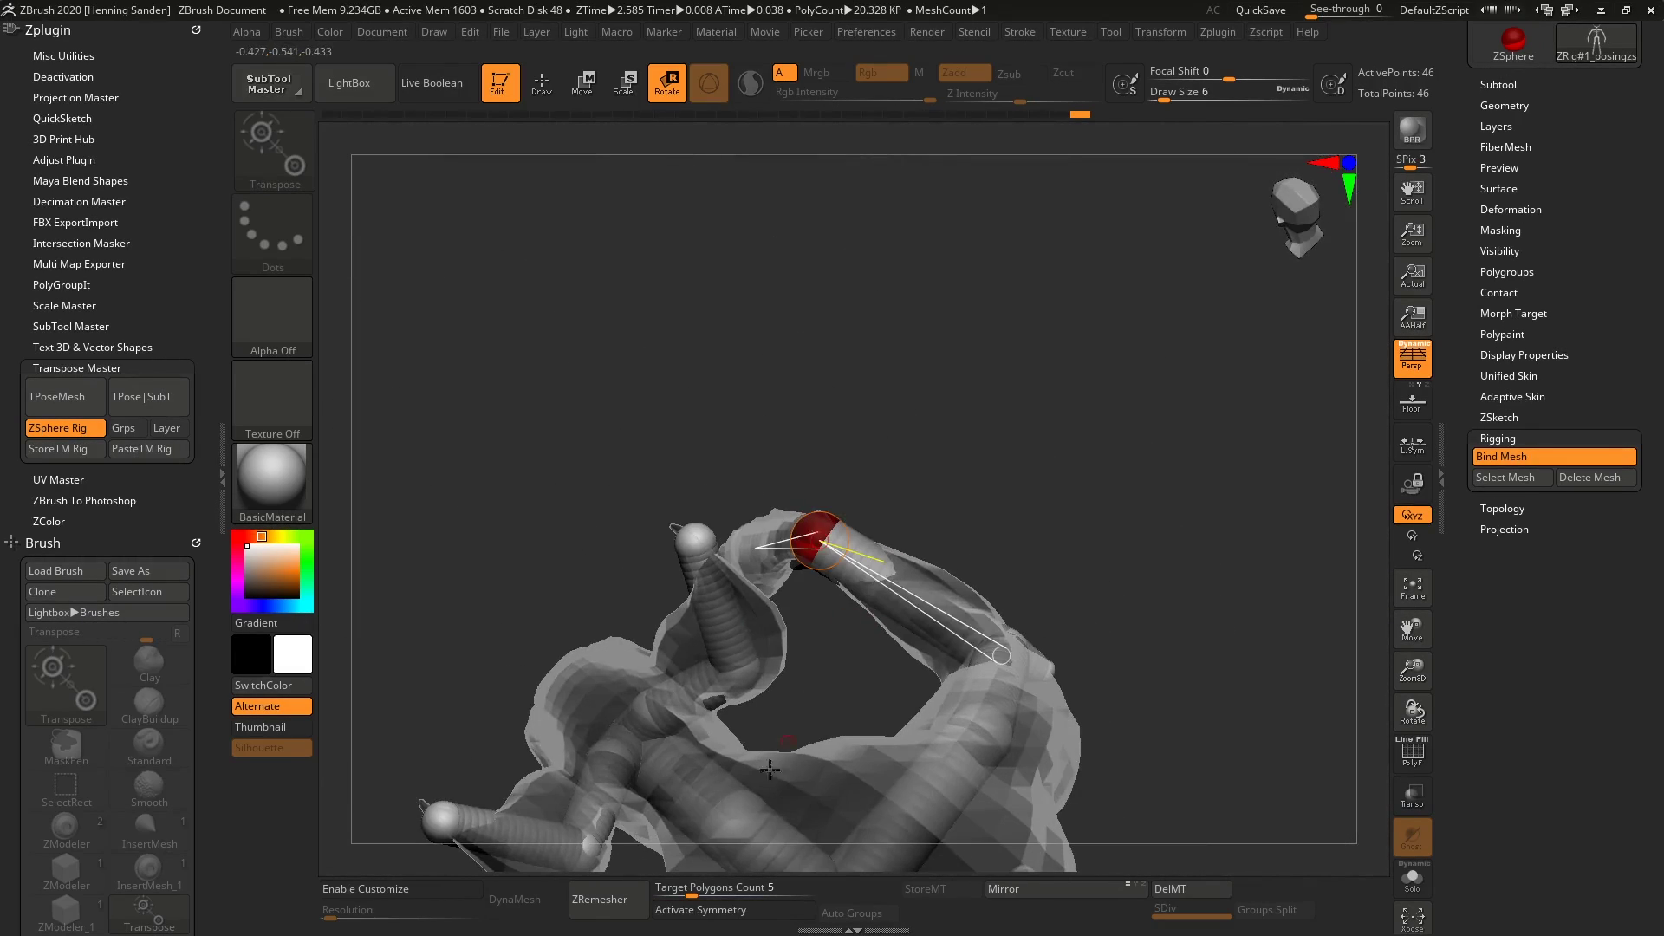
- Refine the asymmetrical pose by rotating the neck and the bones of the raised arm
right_click_drag(769, 769, 866, 520)
left_click_drag(807, 496, 849, 452)
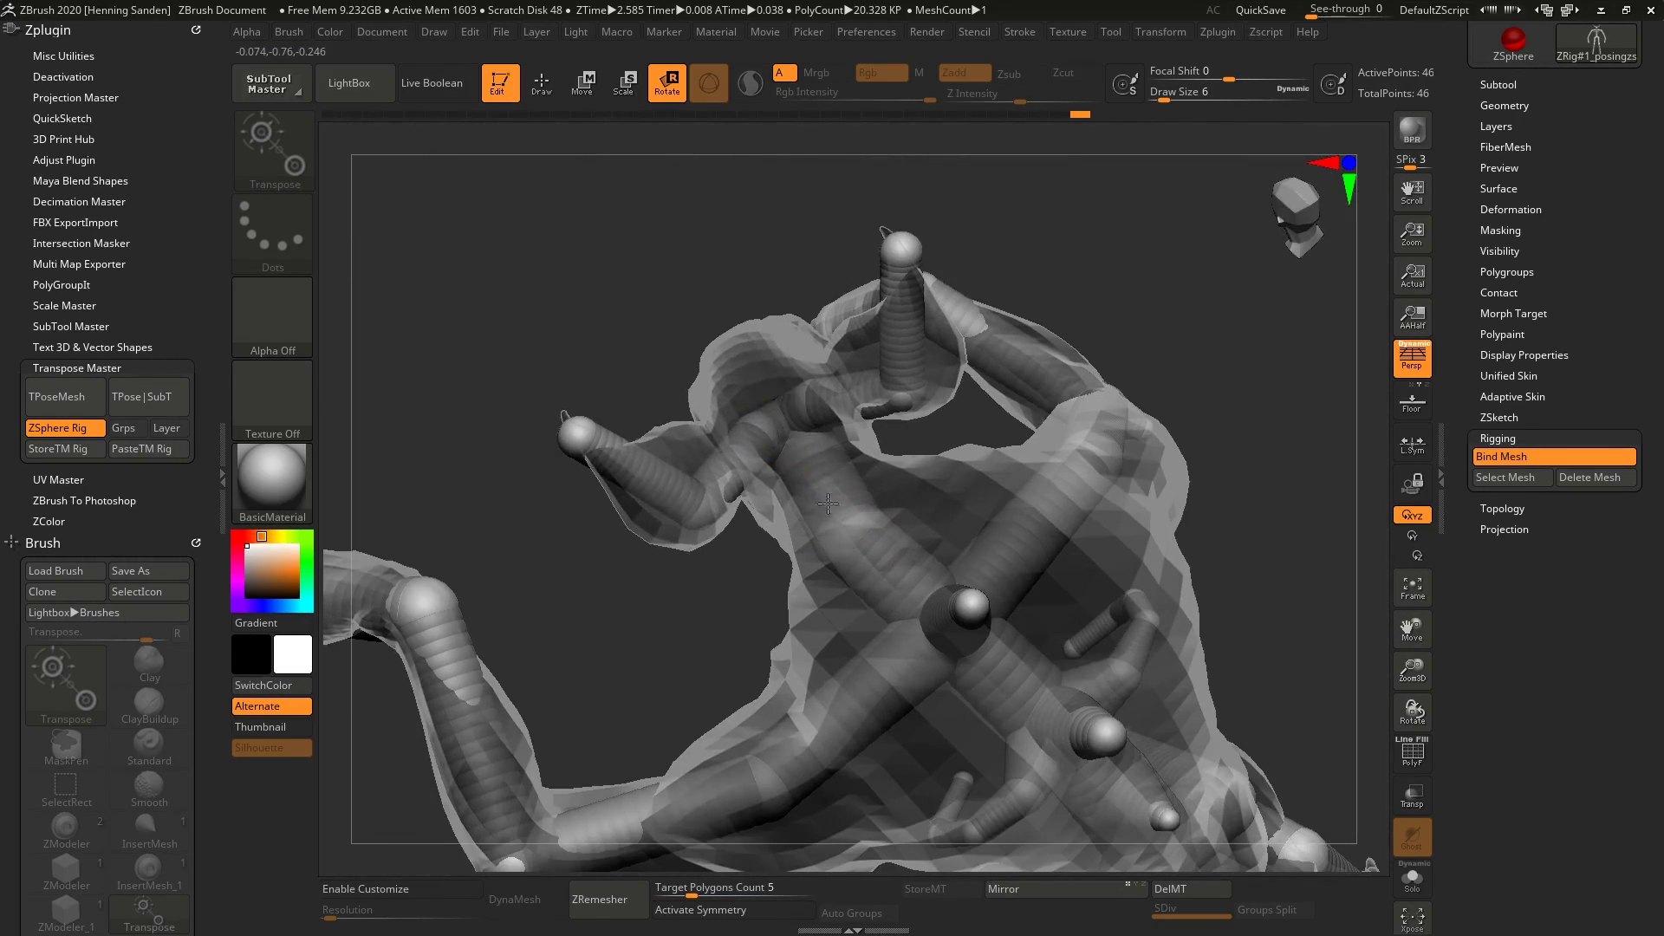
mouse_move(828, 484)
right_mouse_down()
mouse_move(932, 387)
mouse_move(964, 406)
mouse_move(961, 439)
mouse_move(843, 397)
right_mouse_up()
left_click_drag(839, 390, 1090, 90)
right_click_drag(787, 434, 971, 337)
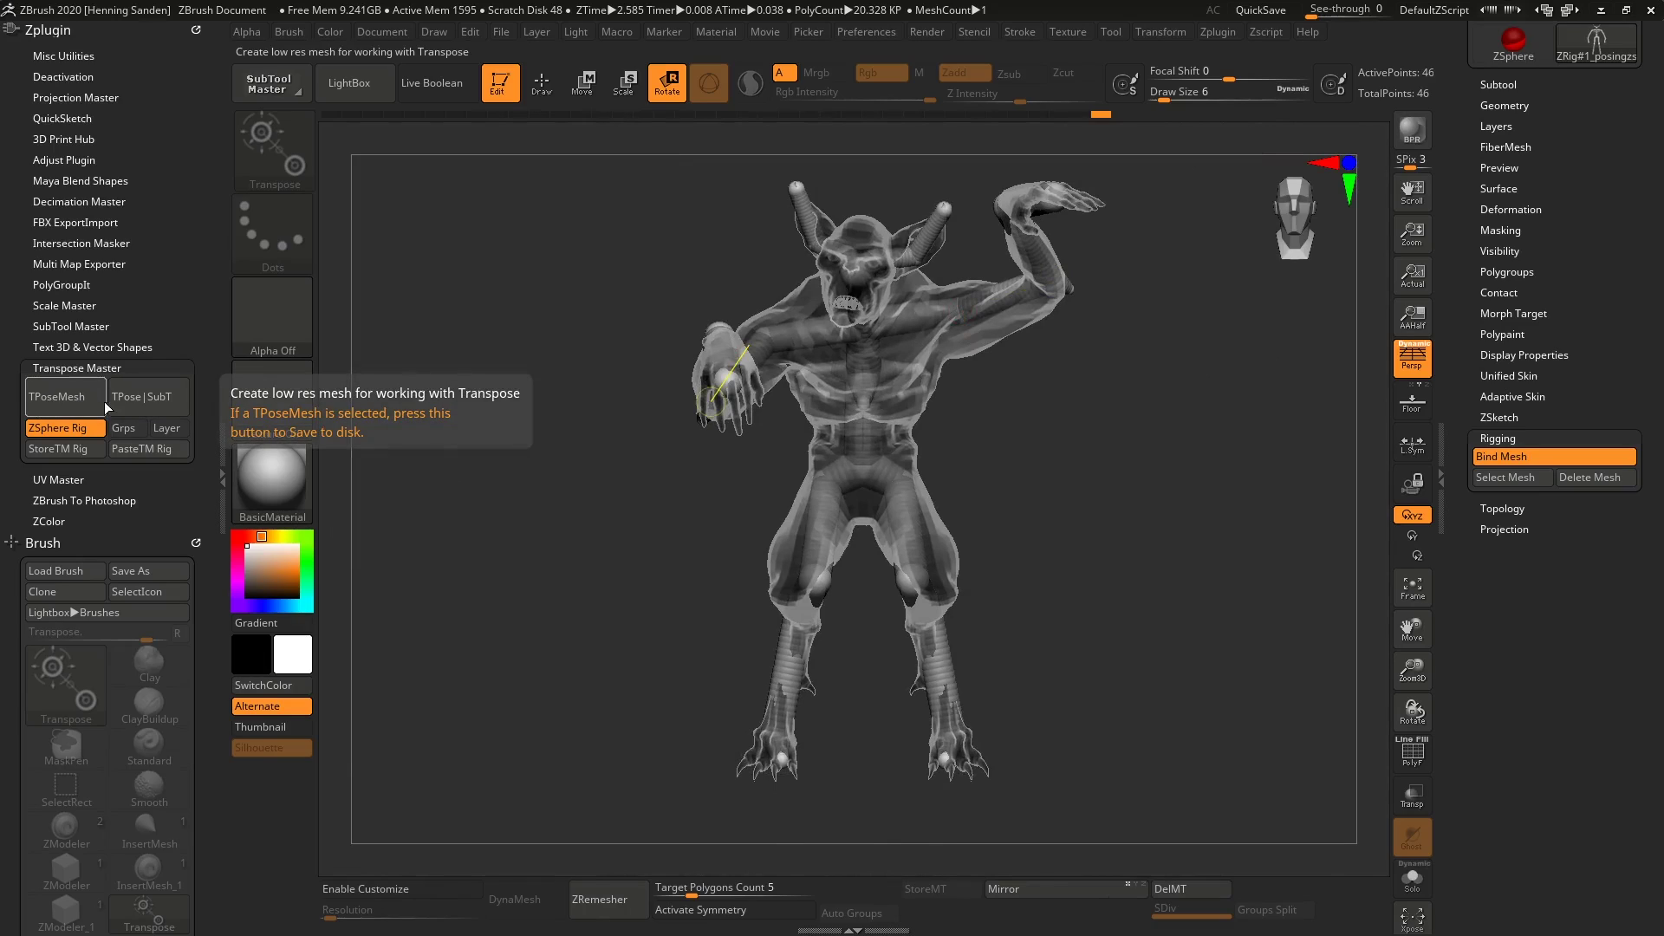
- Transfer the rigged pose back to the original high-resolution subtools with TPose|SubT
left_click(156, 397)
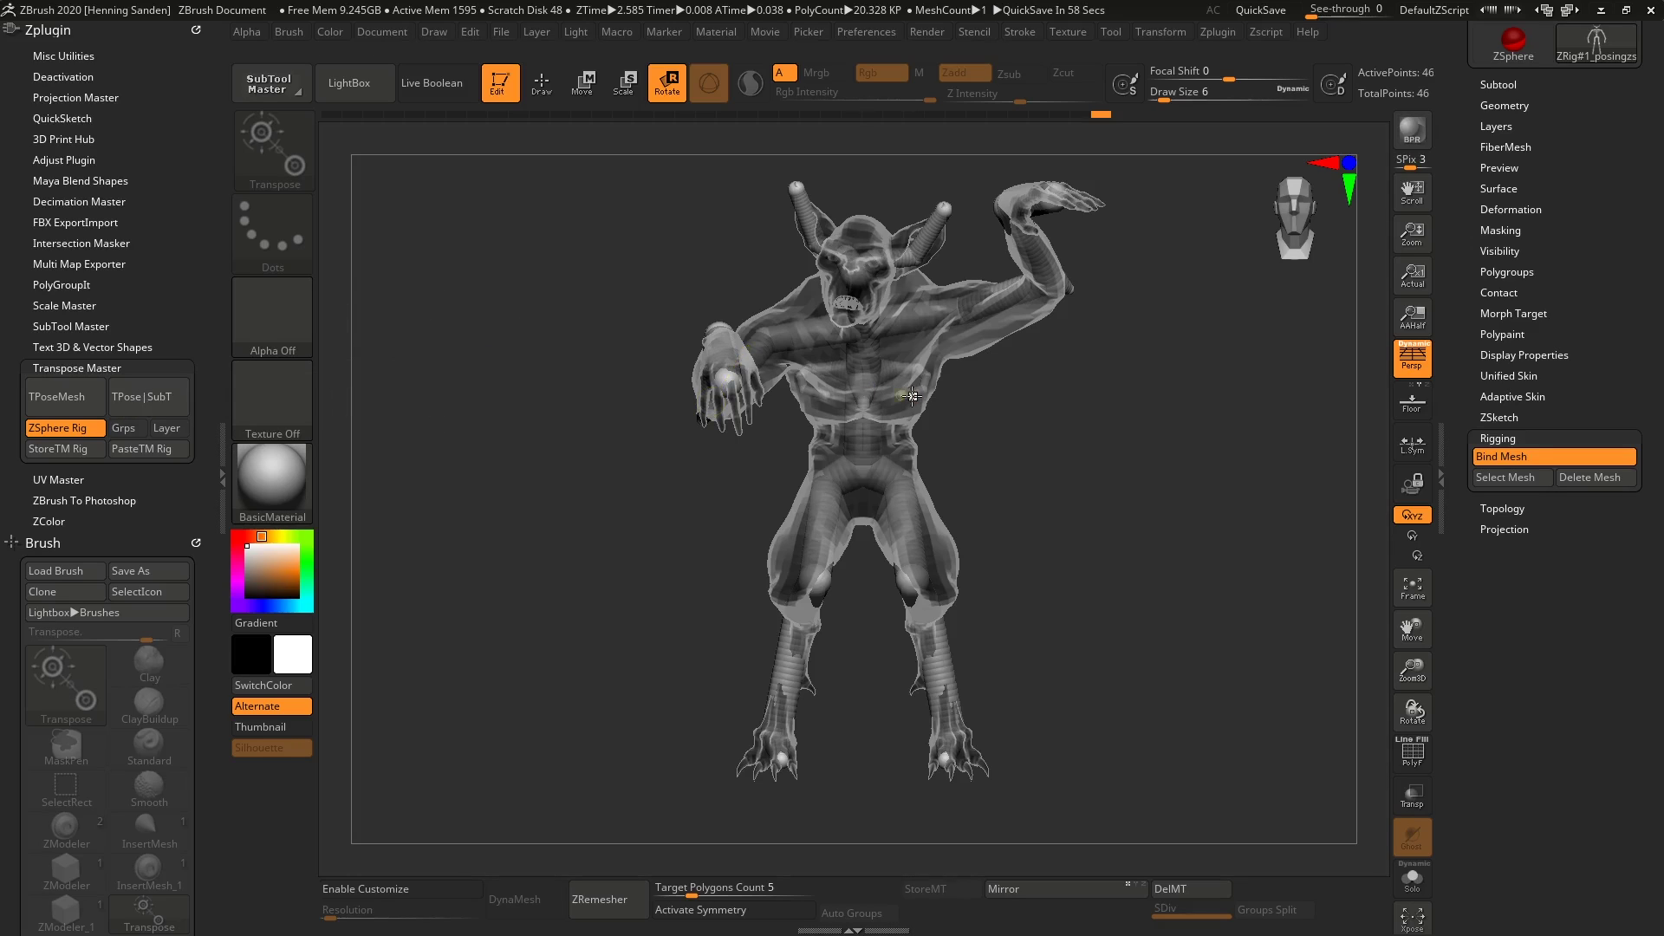
left_click(160, 404)
left_click(151, 401)
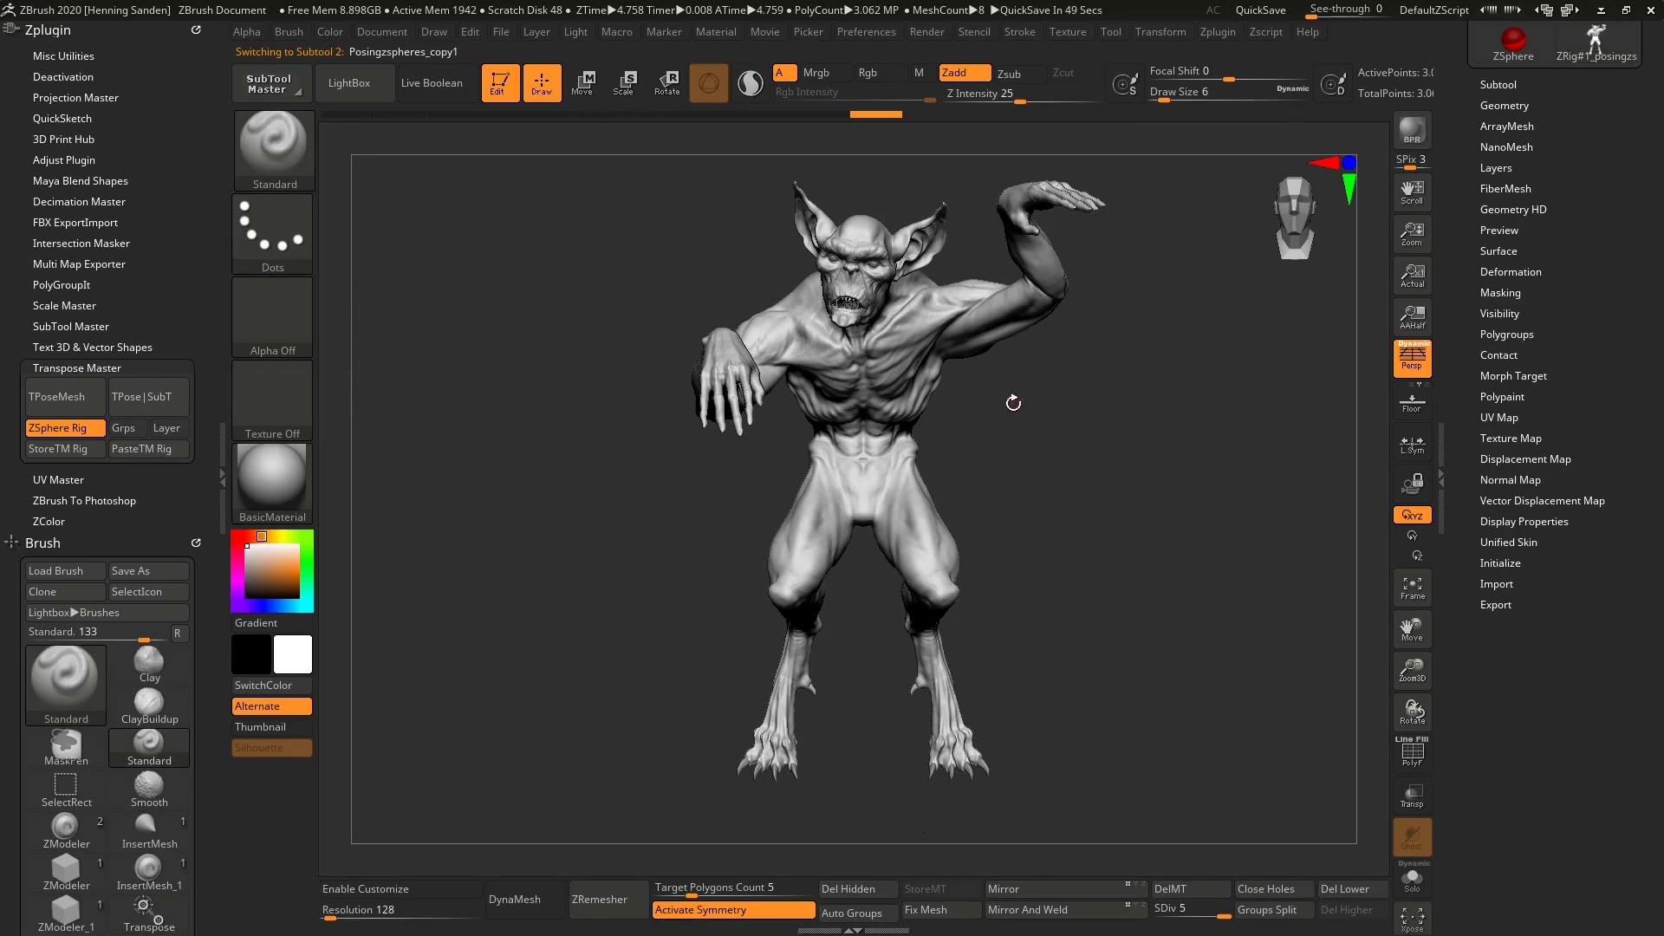
- Examine the posed creature's shoulders, ribcage, back and legs from the front and side for deformation quality
right_click_drag(867, 276, 858, 512, "ctrl")
right_click_drag(854, 414, 960, 245, "ctrl")
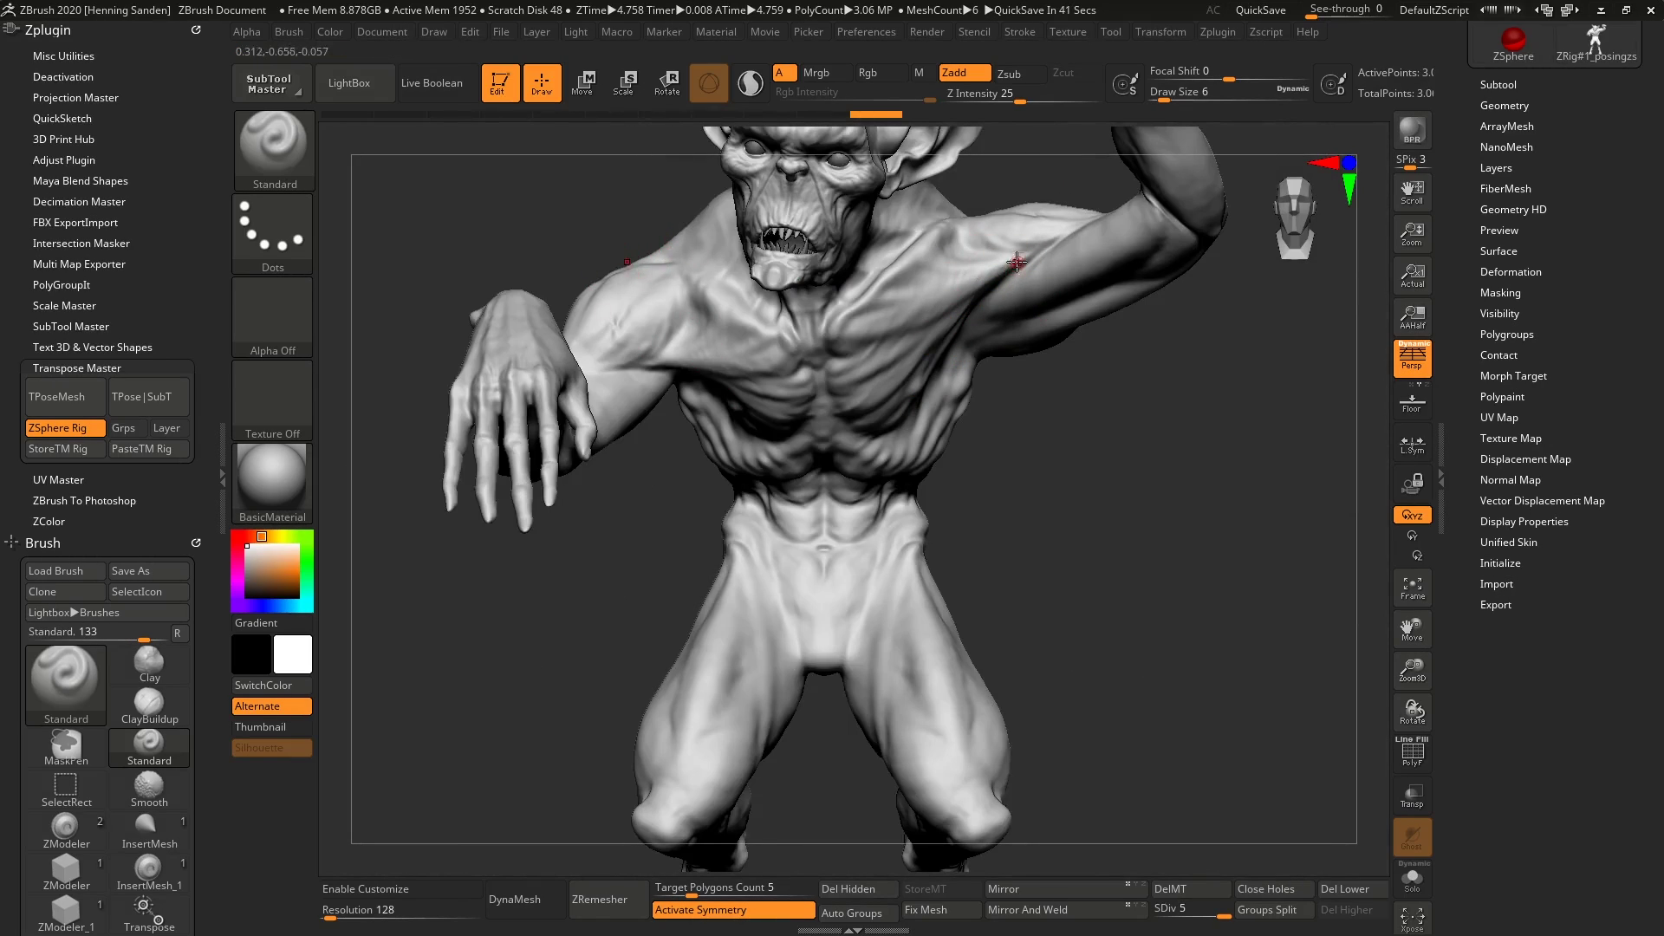
right_click_drag(931, 405, 935, 321, "ctrl")
right_click_drag(807, 373, 1014, 433)
right_click_drag(899, 442, 936, 439, "shift")
right_click_drag(870, 363, 1031, 358)
right_click_drag(806, 388, 905, 396, "alt")
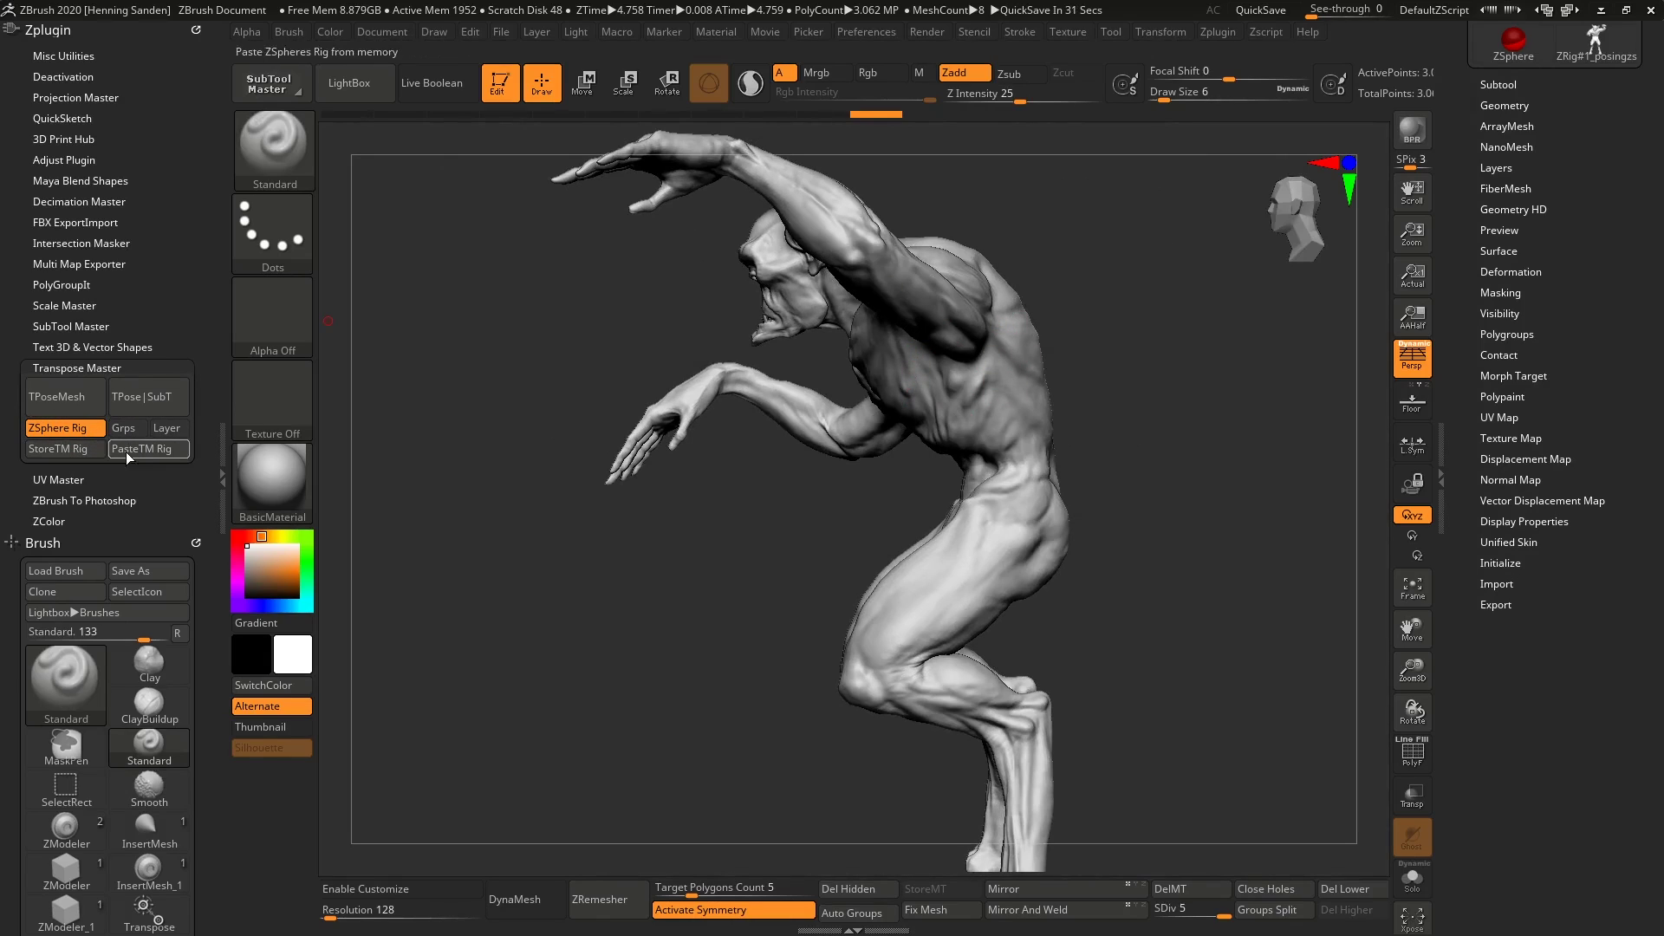
right_click_drag(868, 327, 990, 334)
right_click_drag(828, 355, 994, 431, "alt")
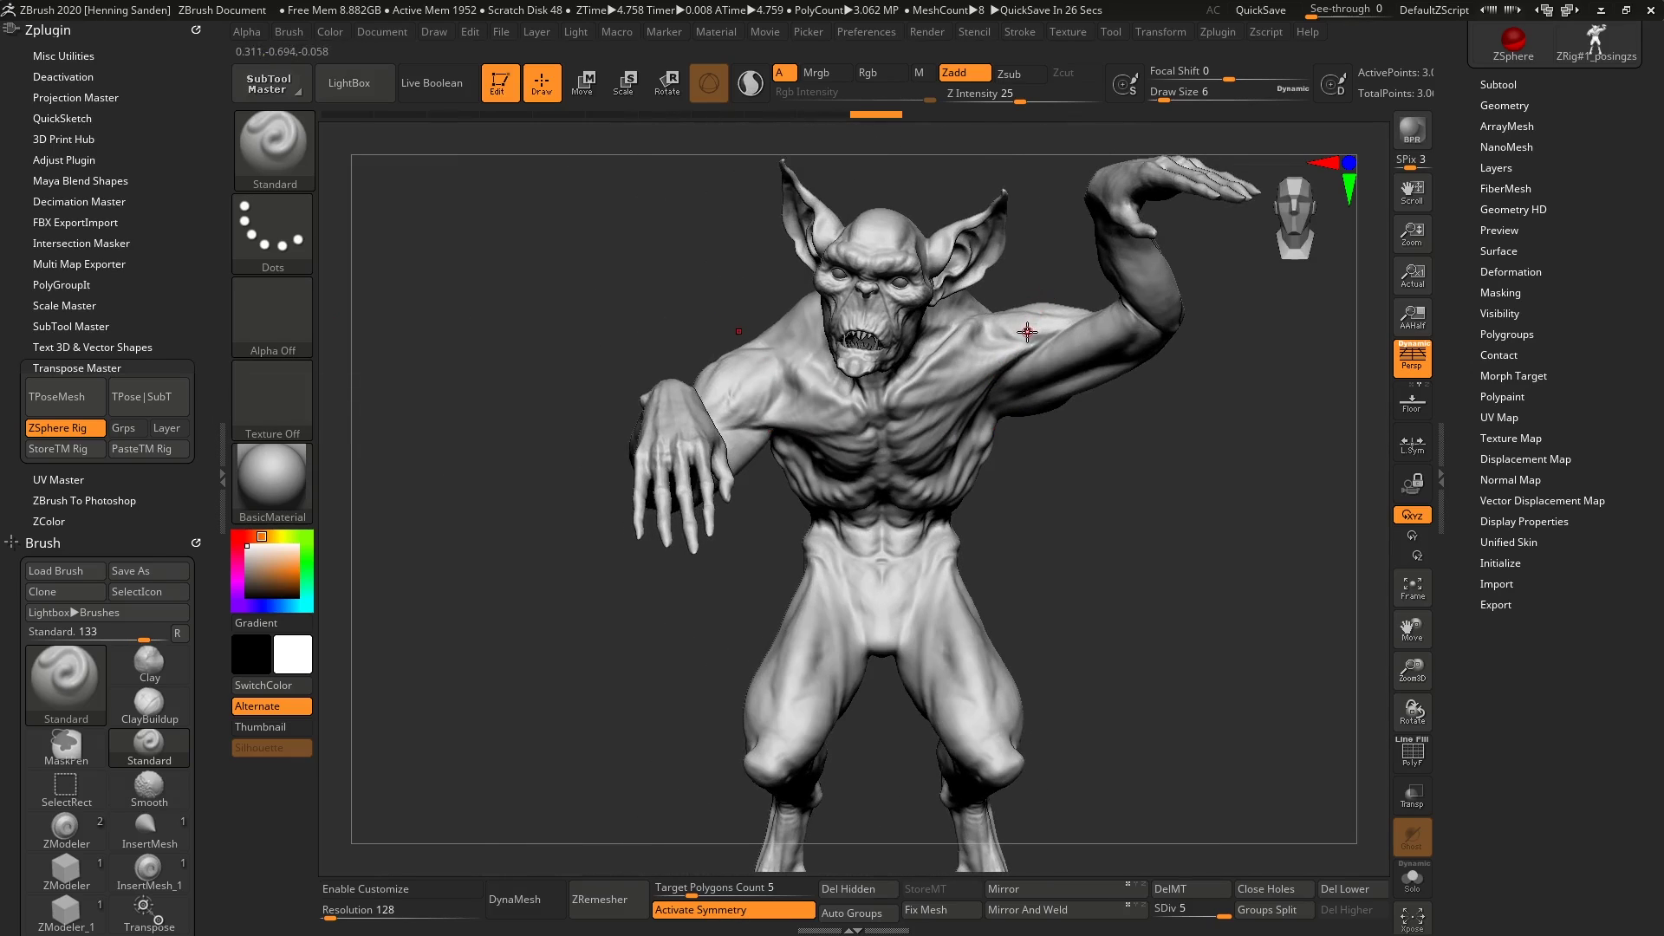
- Lower the body to subdivision level 2 and enable posable symmetry
key("shift+d")
key("shift+d")
key("shift+d")
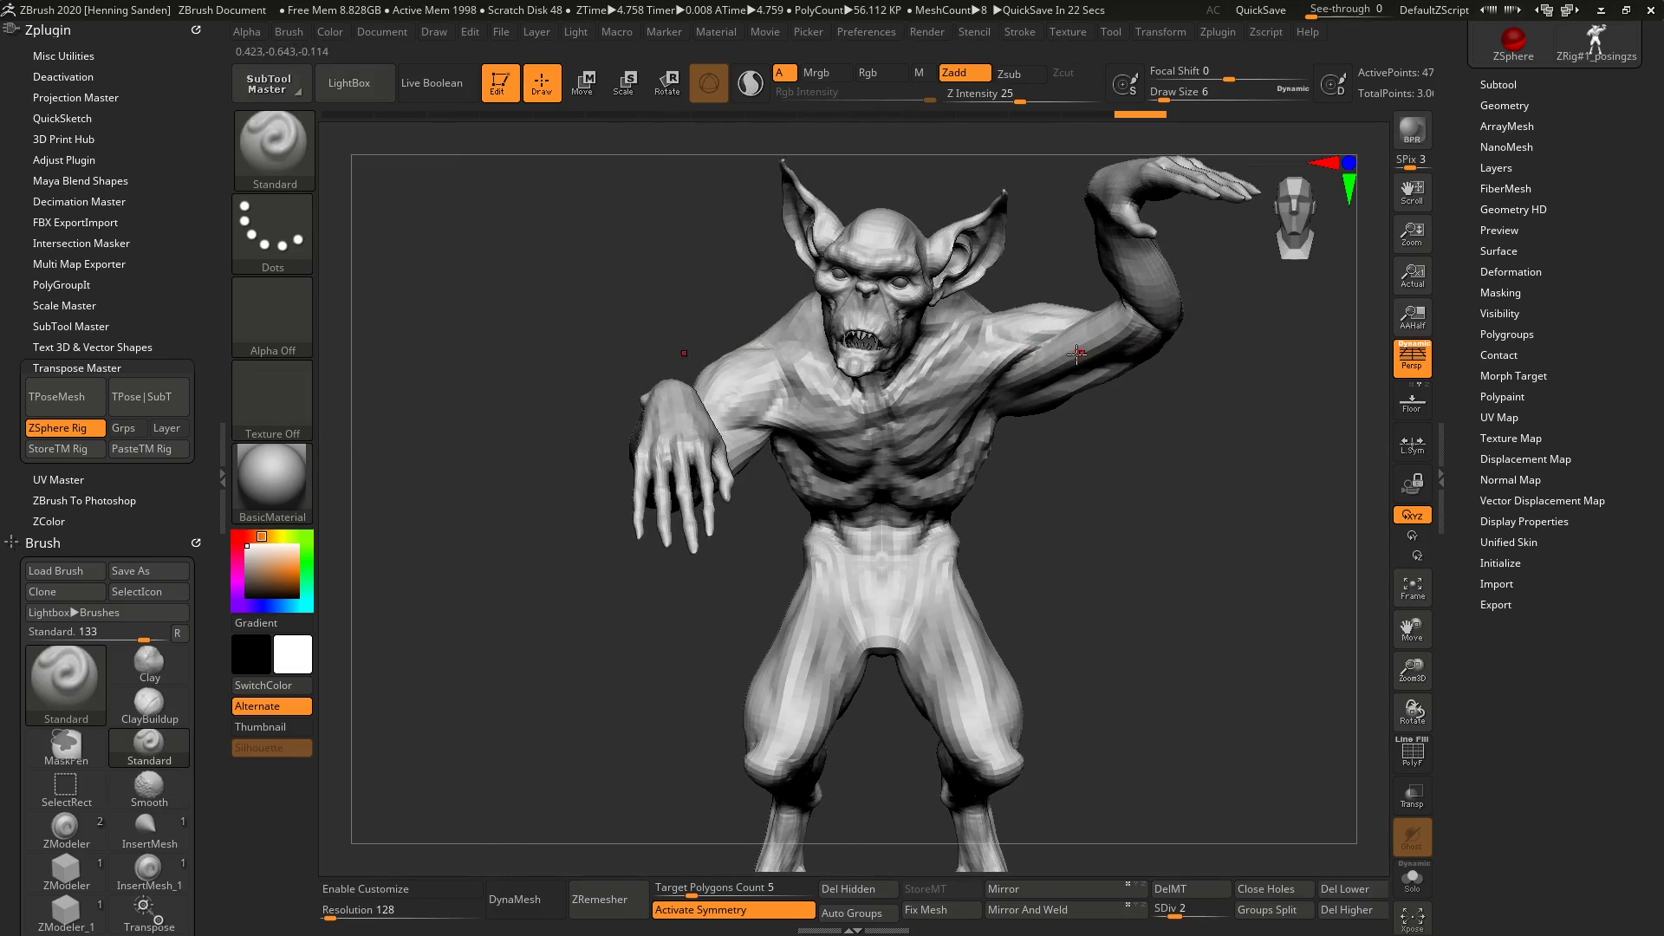
right_click_drag(995, 378, 1008, 314)
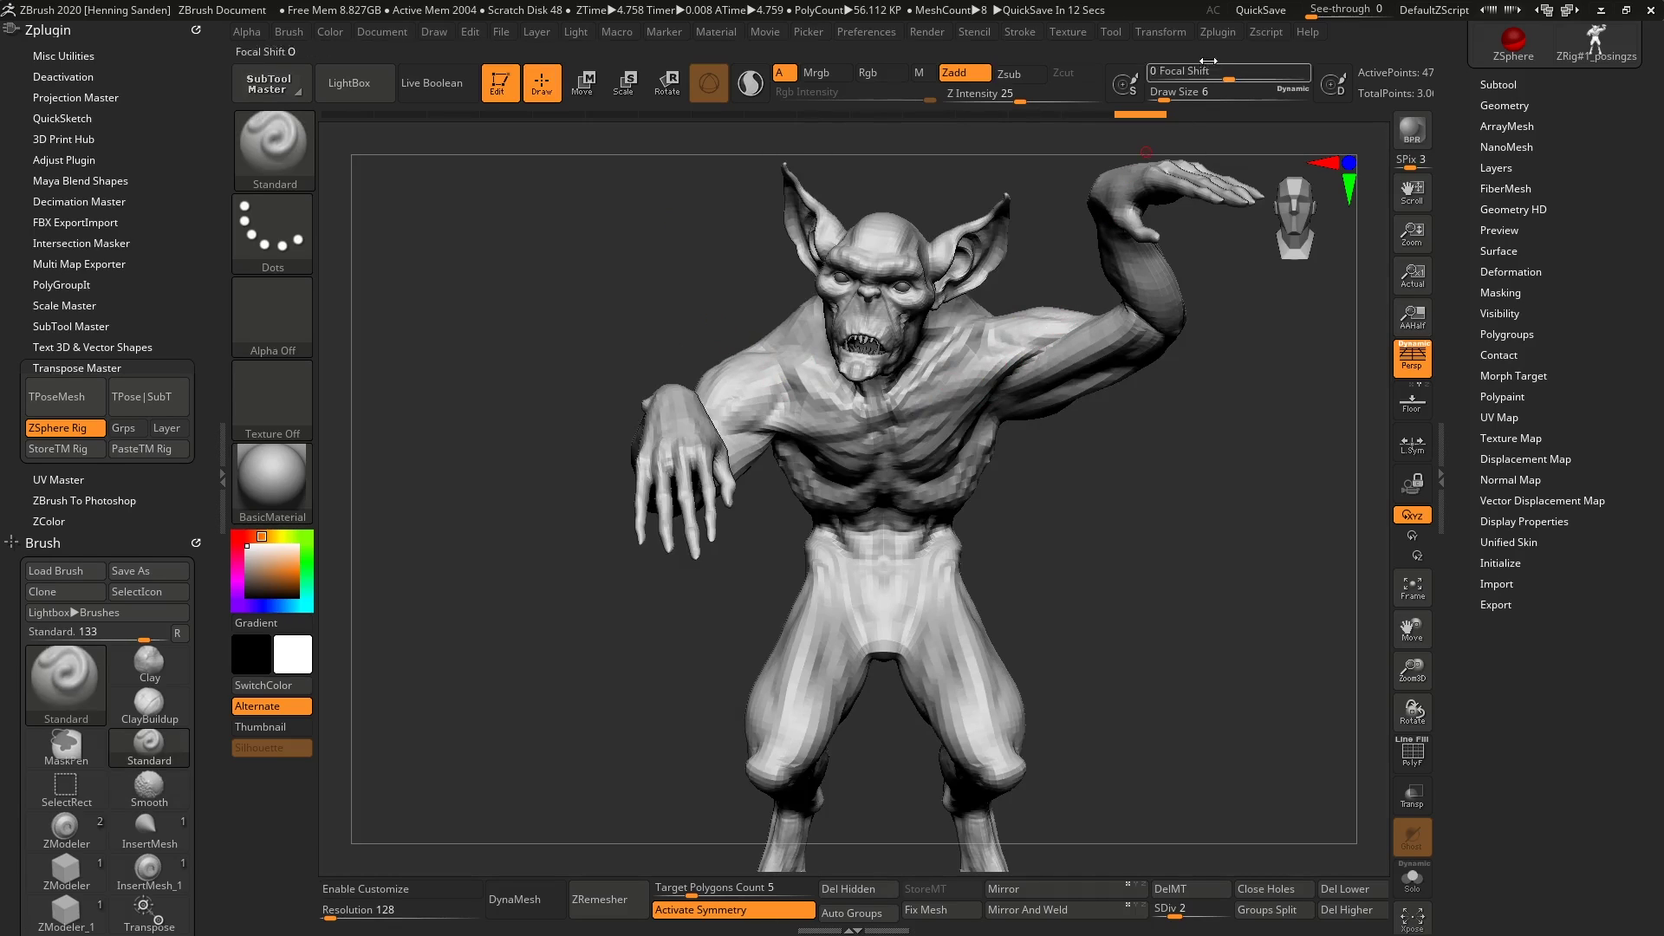
left_click(1170, 31)
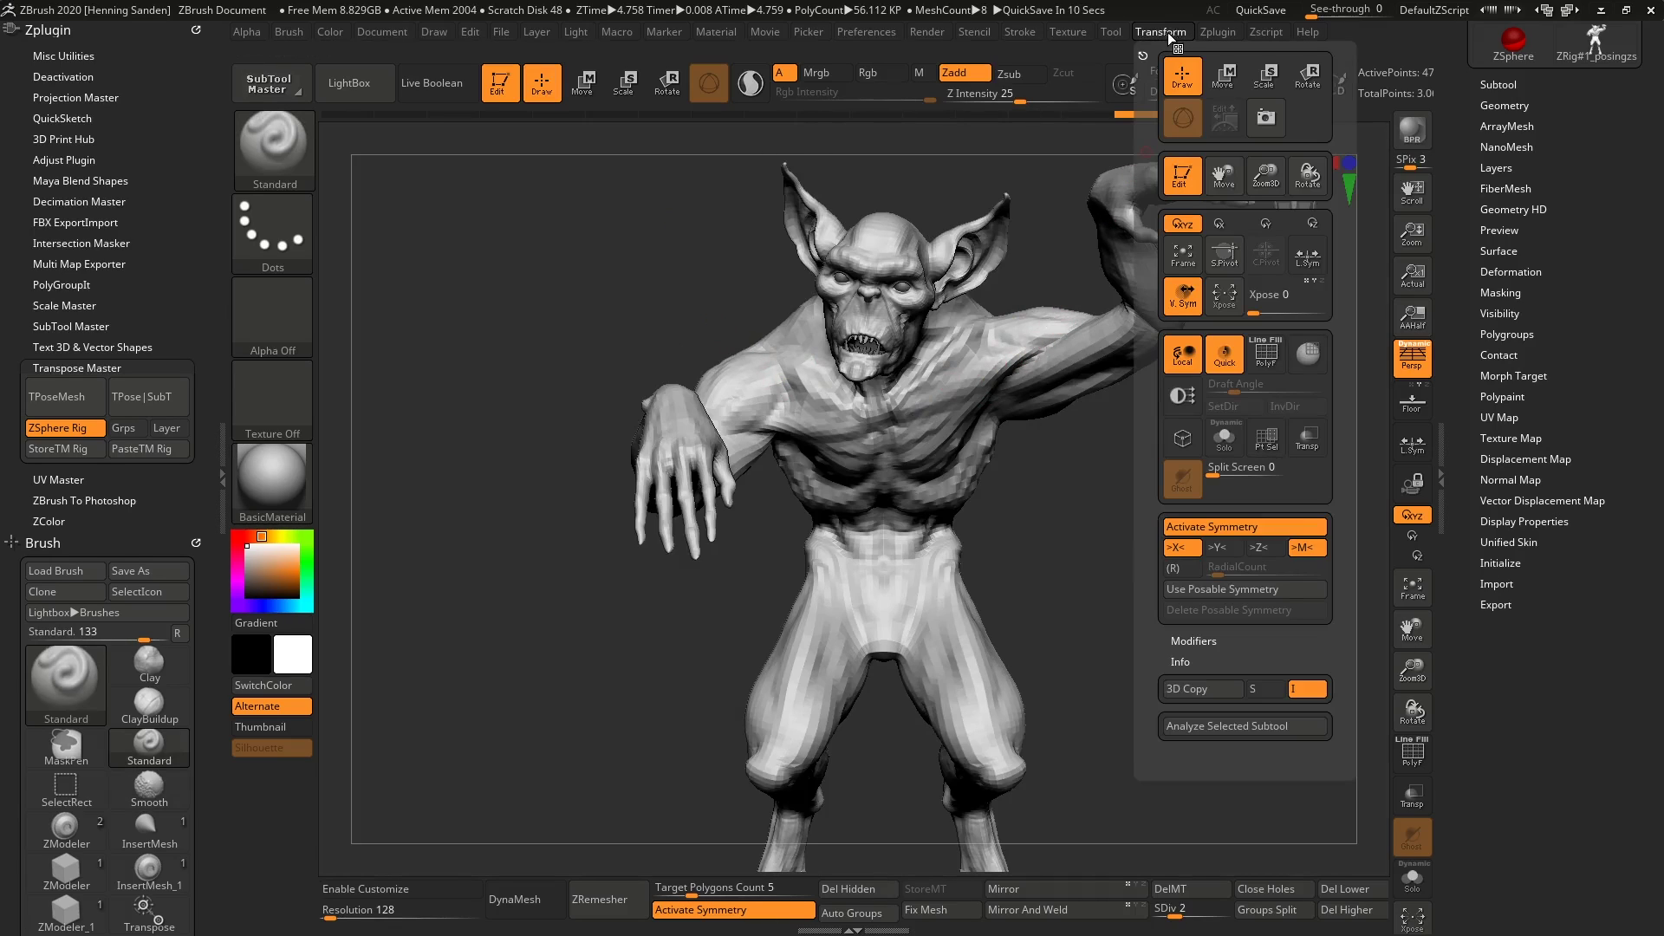
left_click(1236, 596)
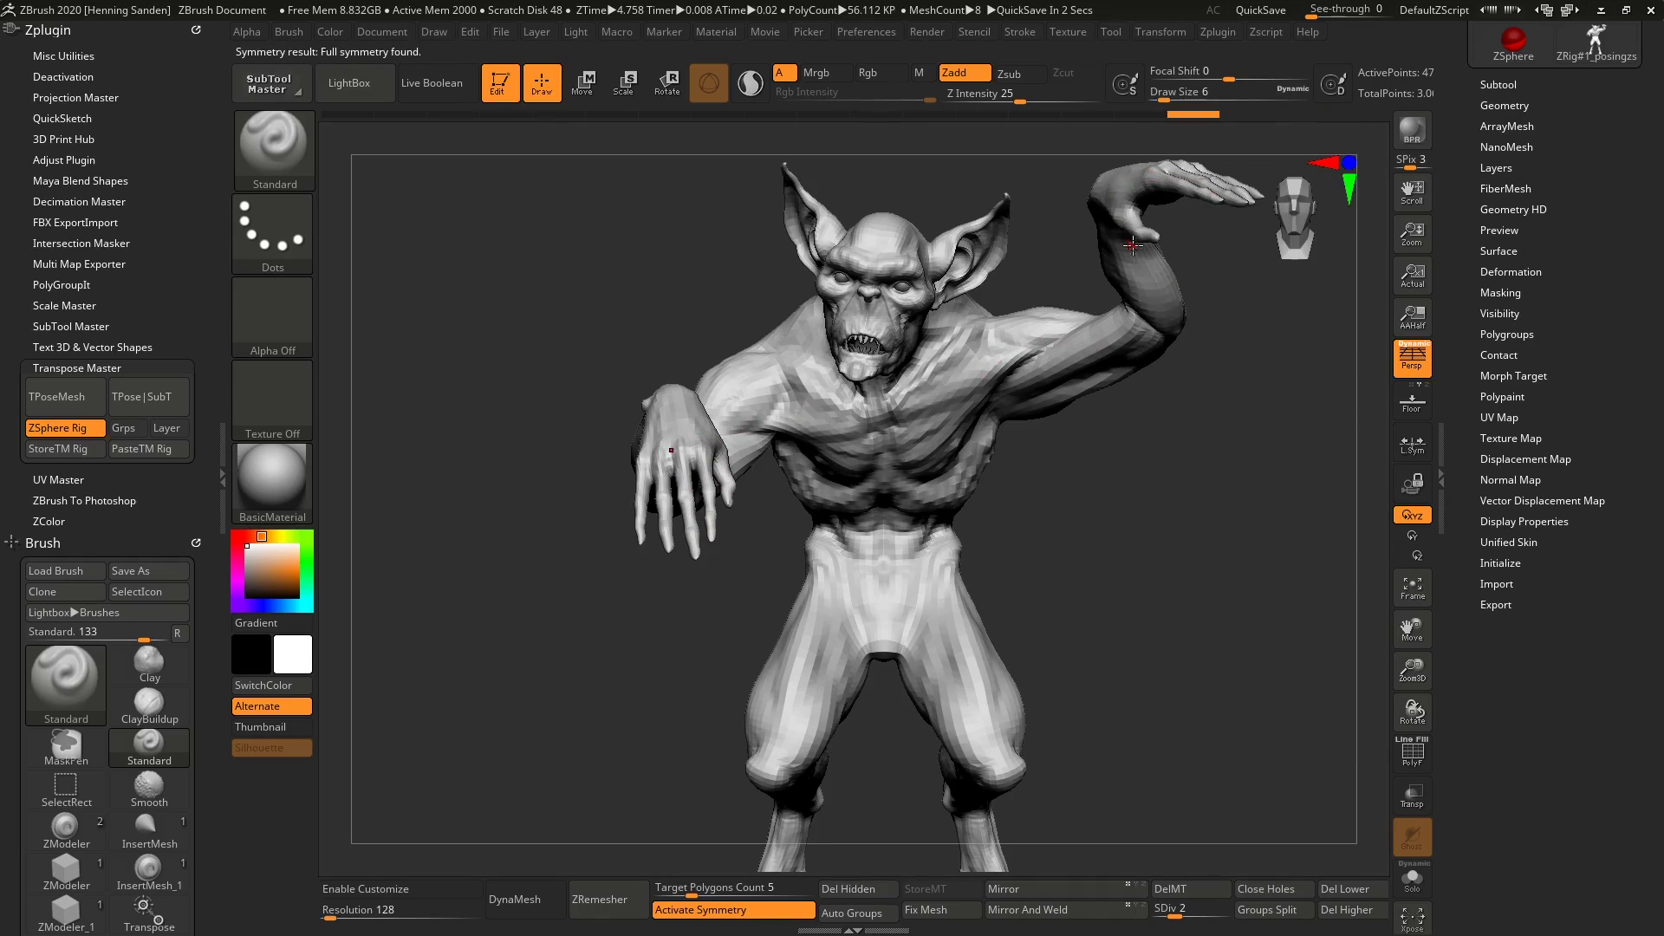
- Return the body to subdivision level 5 and set up the ClayBuildup brush with a draw size of 25
left_click_drag(995, 640, 1013, 523, "alt")
left_click_drag(1073, 386, 920, 385, "alt")
right_click_drag(920, 386, 980, 494, "ctrl")
mouse_move(1054, 413)
right_mouse_down()
mouse_move(1096, 360)
mouse_move(1032, 356)
mouse_move(1117, 322)
mouse_move(1189, 345)
mouse_move(1121, 340)
mouse_move(1143, 351)
right_mouse_up()
key("d")
key("d")
key("d")
key("b")
key("c")
key("b")
key("s")
mouse_move(1144, 352)
left_mouse_down()
mouse_move(1180, 352)
mouse_move(1160, 351)
left_mouse_up()
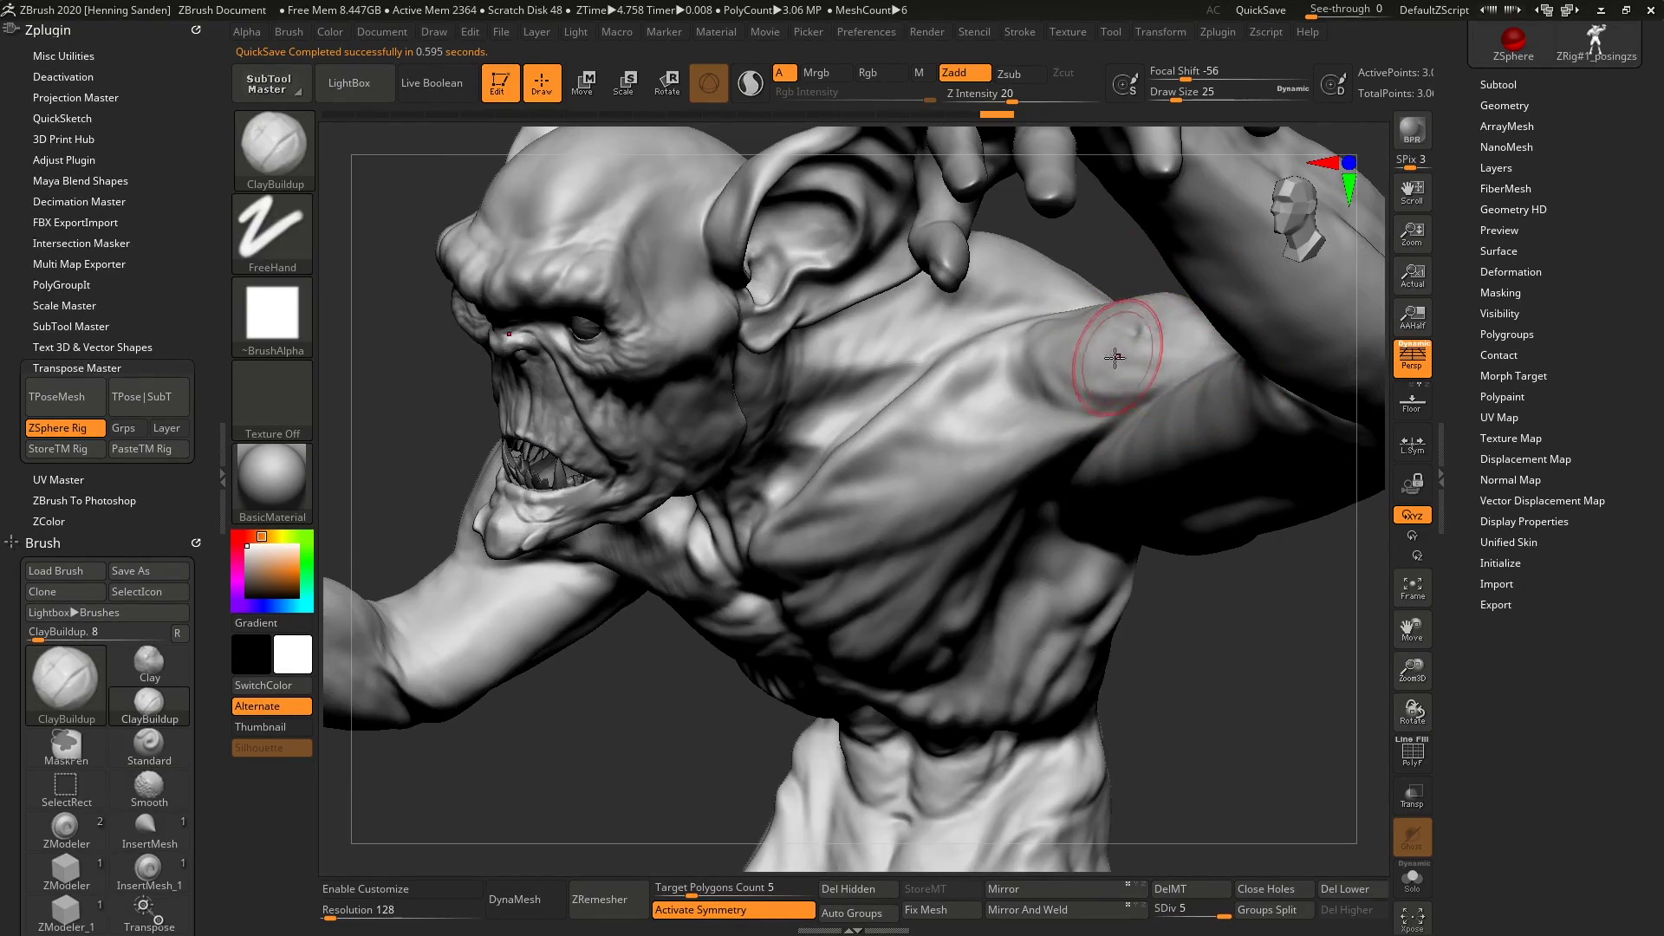
- Sculpt ClayBuildup strokes over the shoulder of the raised arm
right_click_drag(1118, 357, 1120, 384)
mouse_move(1120, 384)
left_mouse_down()
mouse_move(1062, 401)
mouse_move(1005, 386)
mouse_move(1073, 342)
mouse_move(1019, 351)
mouse_move(1040, 342)
left_mouse_up()
mouse_move(1166, 345)
right_mouse_down()
mouse_move(1121, 348)
mouse_move(1147, 364)
right_mouse_up()
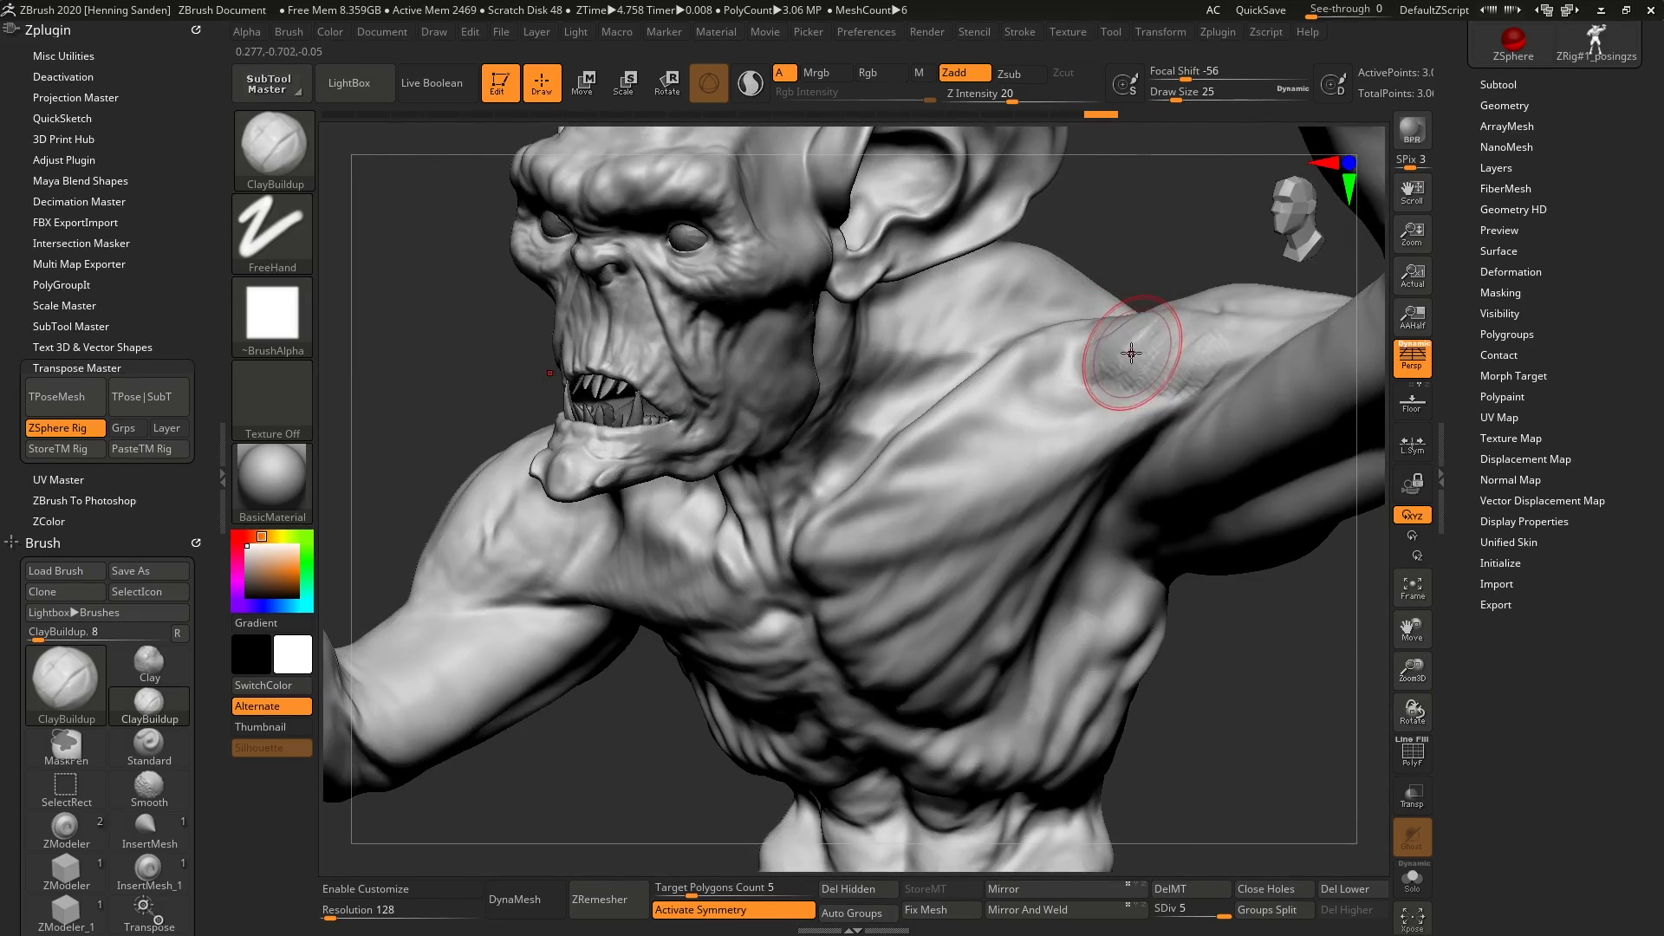
- Enable posable symmetry at subdivision level 5 and sculpt mirrored ClayBuildup strokes along the chest muscles
left_click(1161, 32)
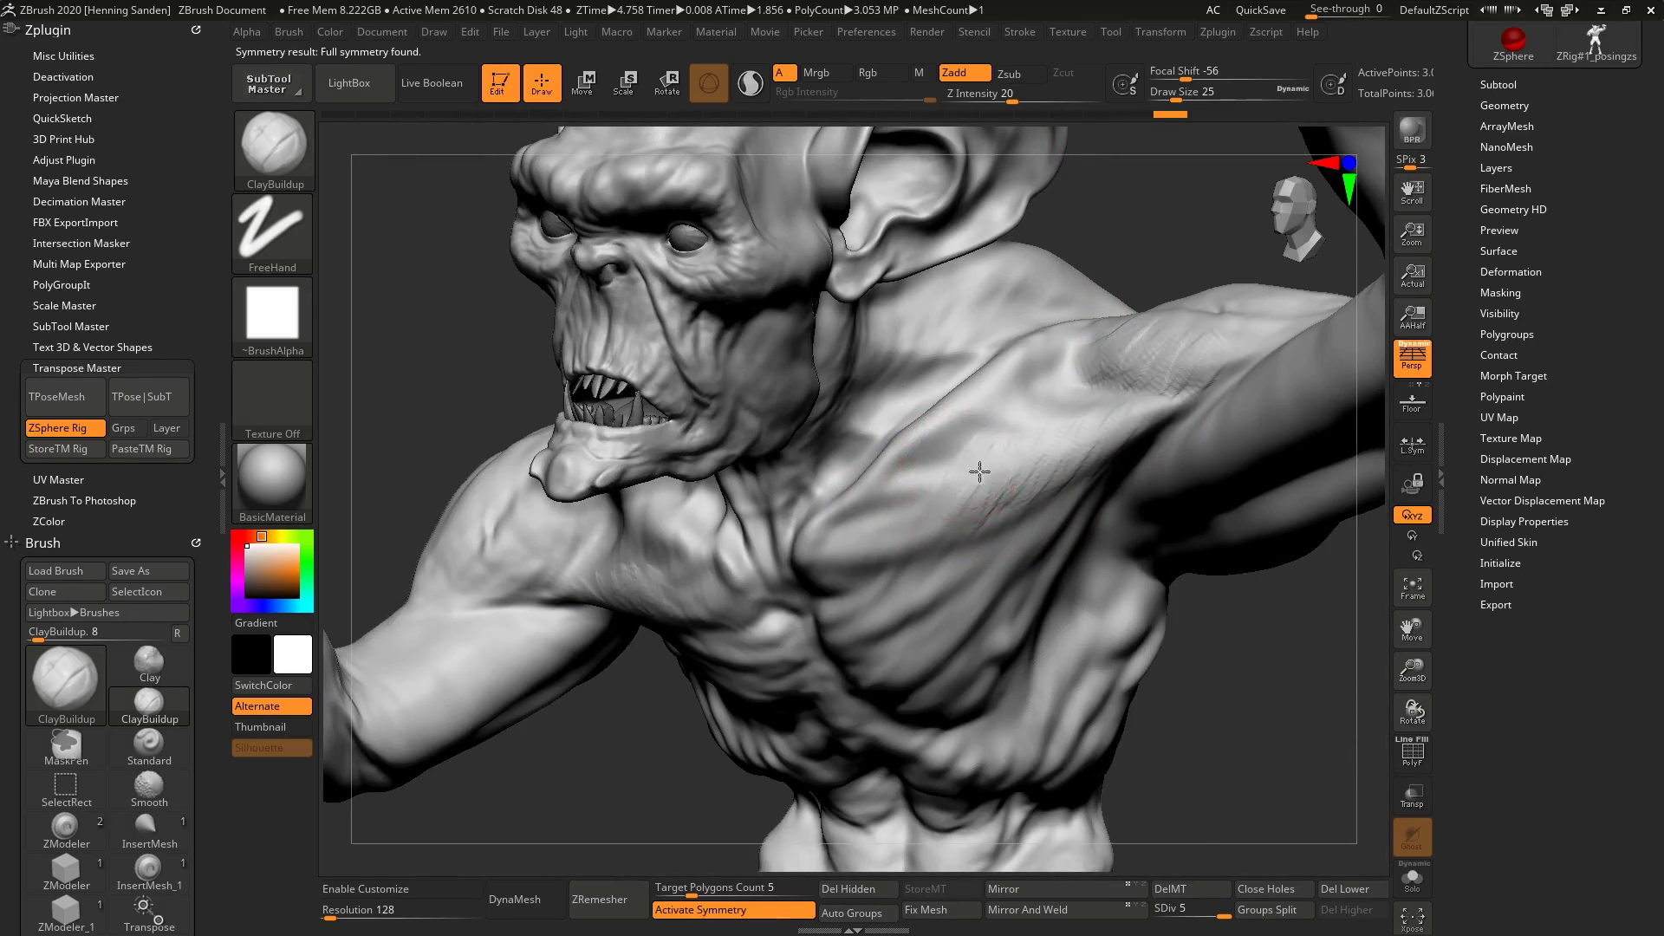
mouse_move(975, 479)
left_mouse_down()
mouse_move(915, 561)
mouse_move(871, 544)
left_mouse_up()
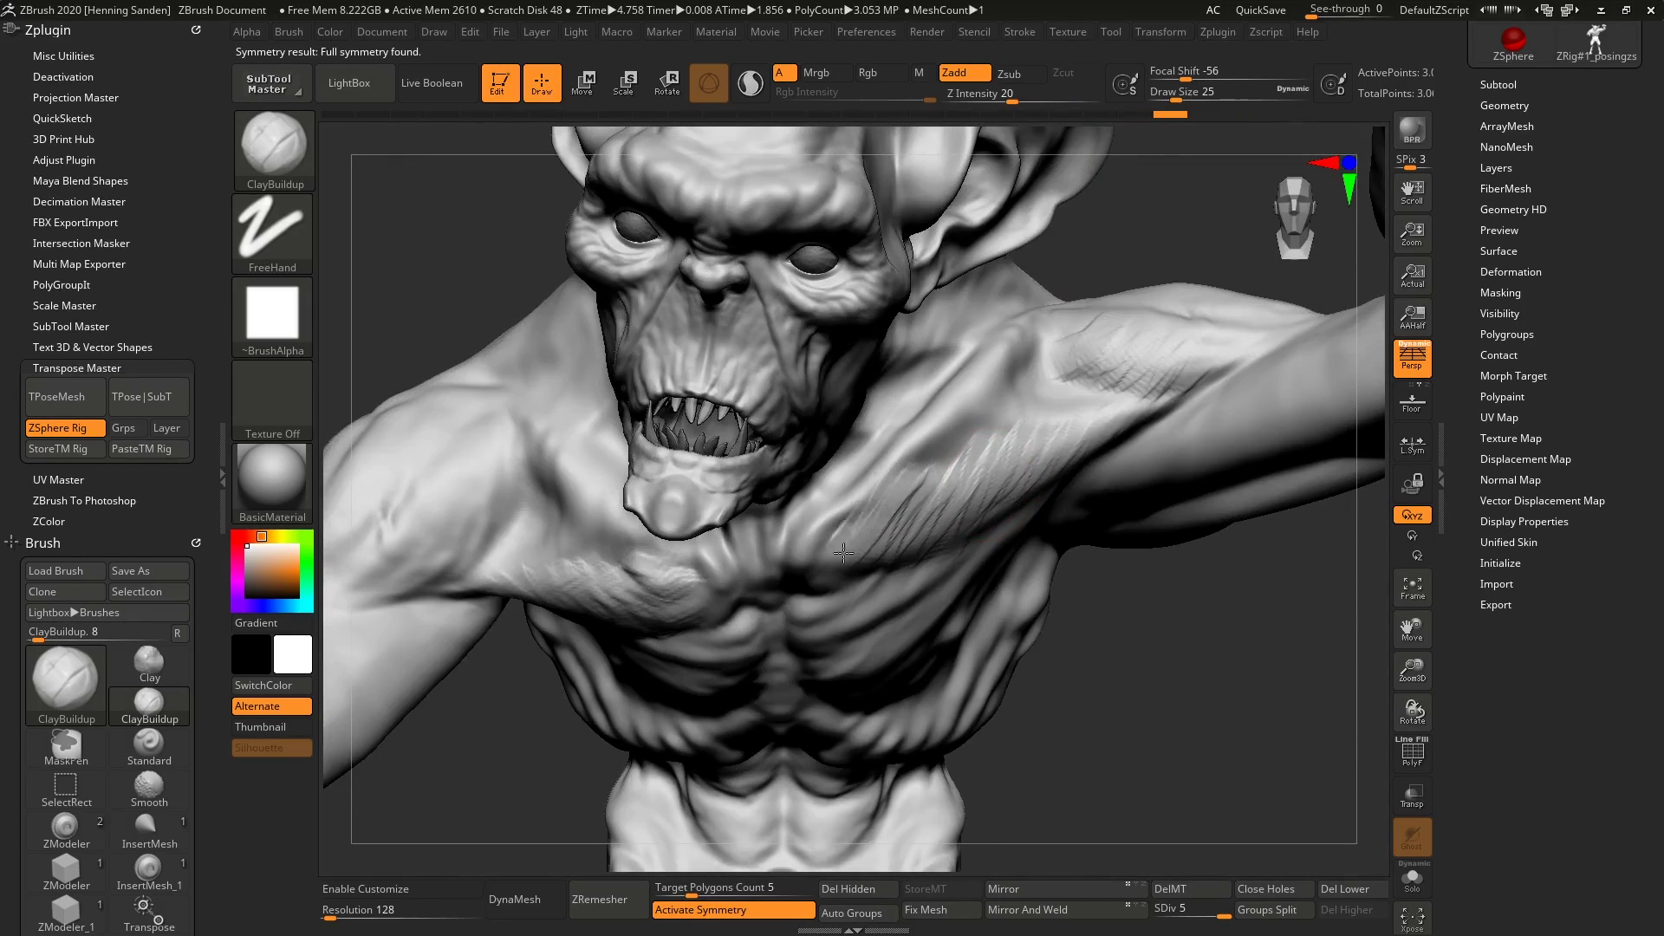
left_click_drag(889, 487, 827, 553)
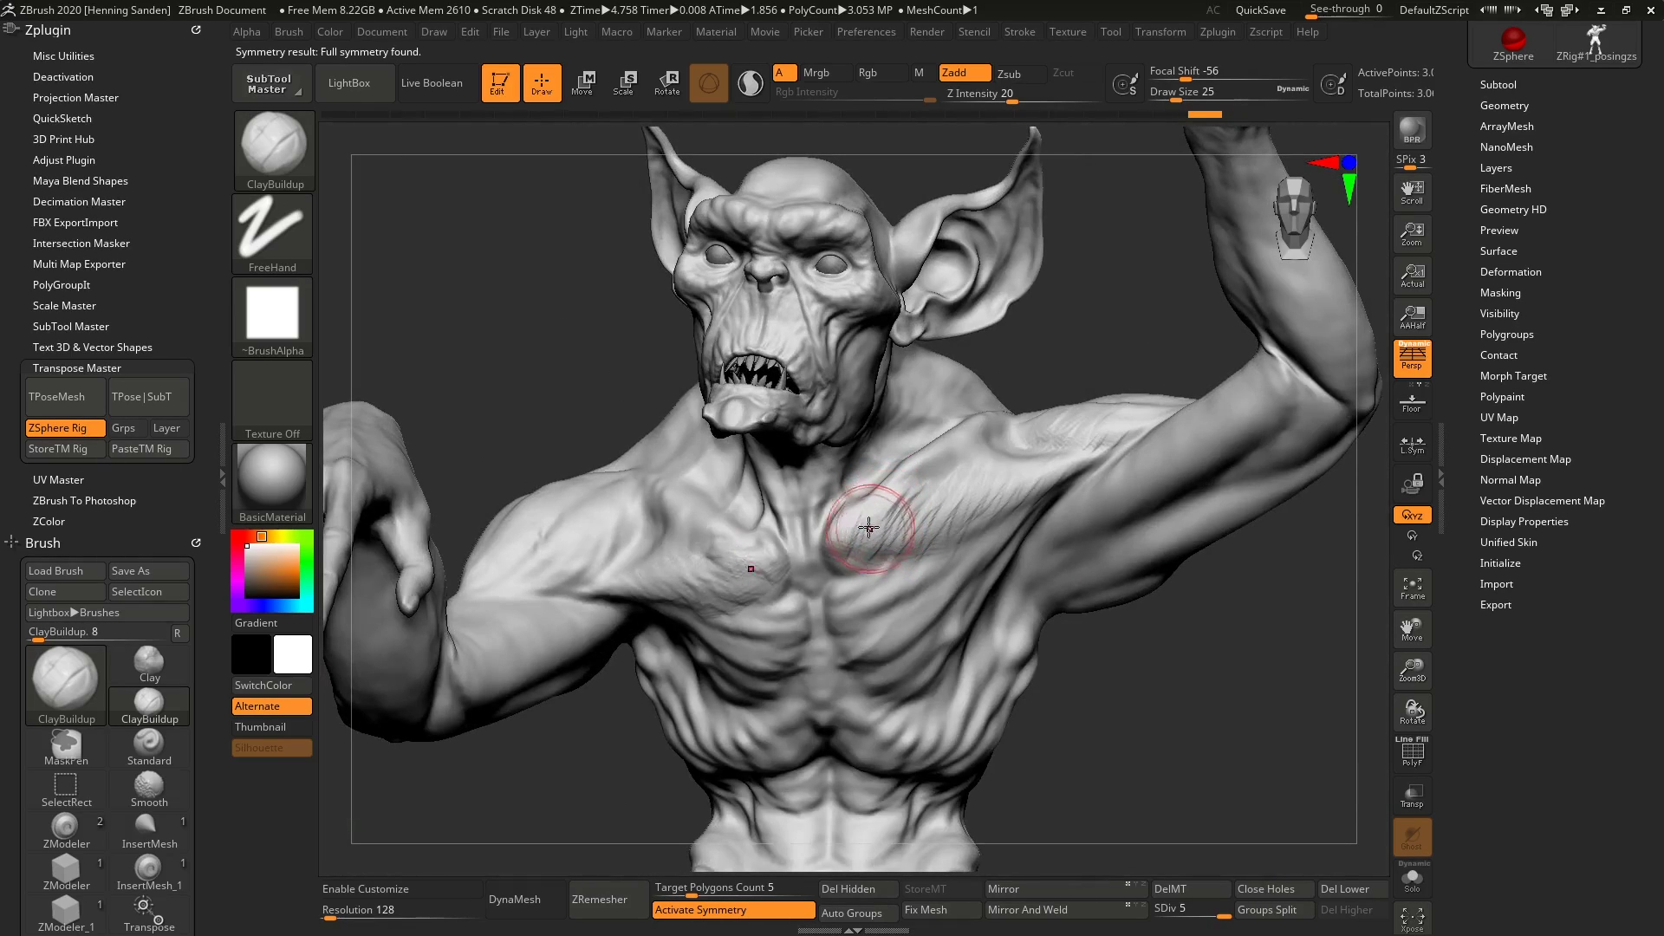
left_click_drag(869, 527, 867, 547)
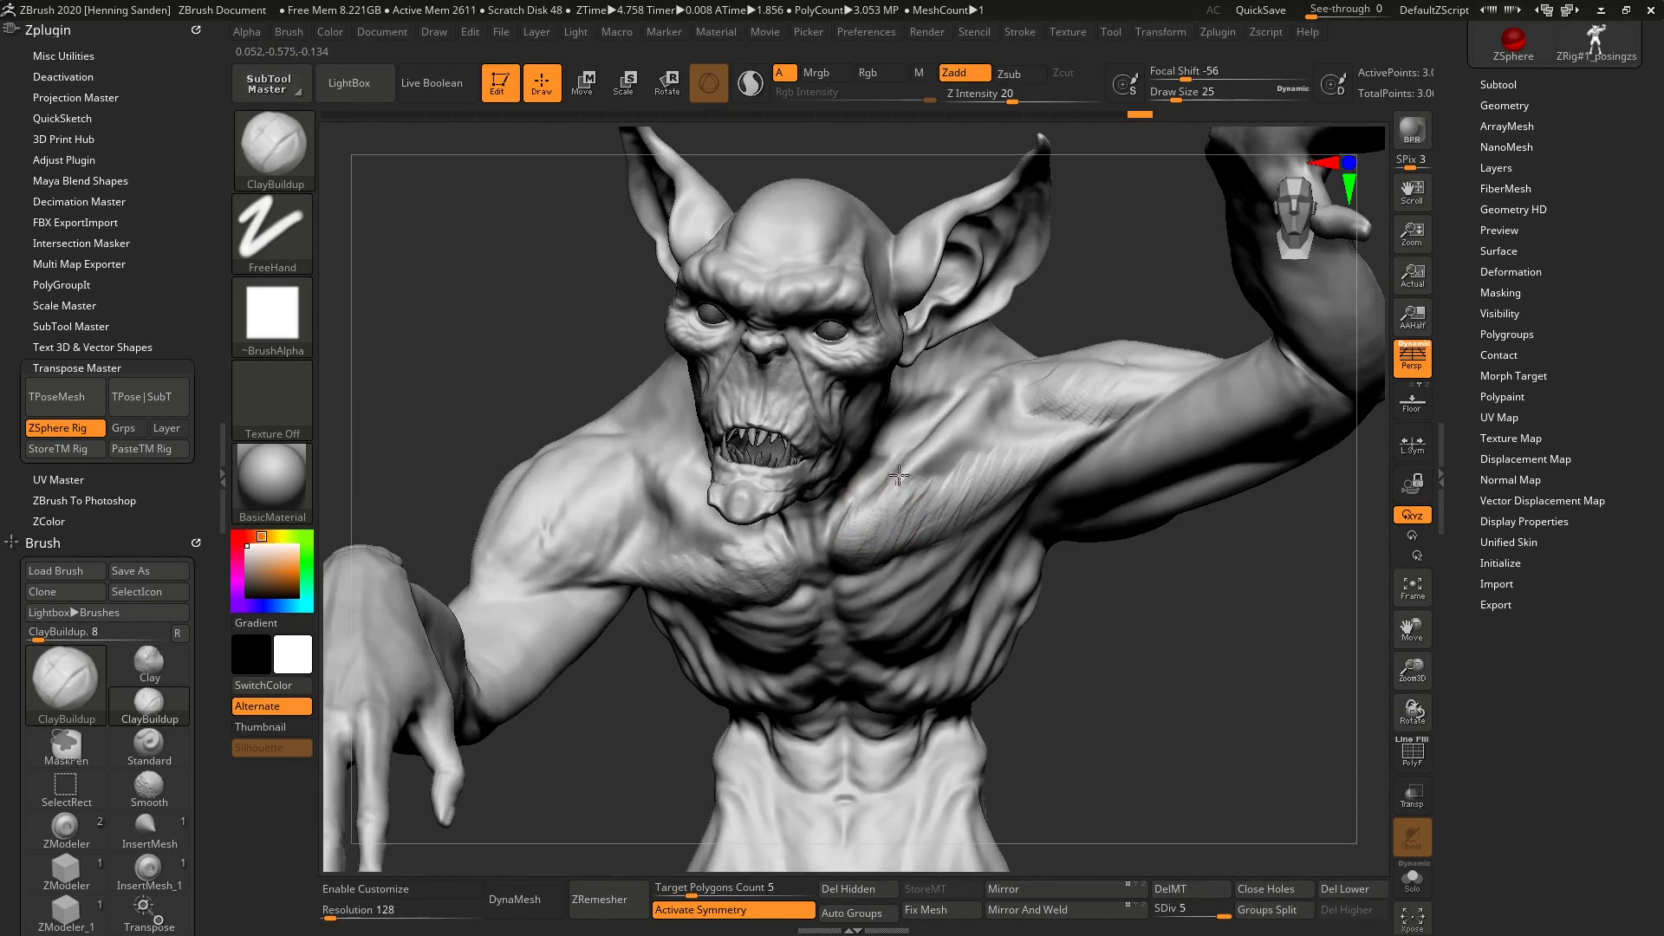
left_click_drag(893, 475, 910, 467)
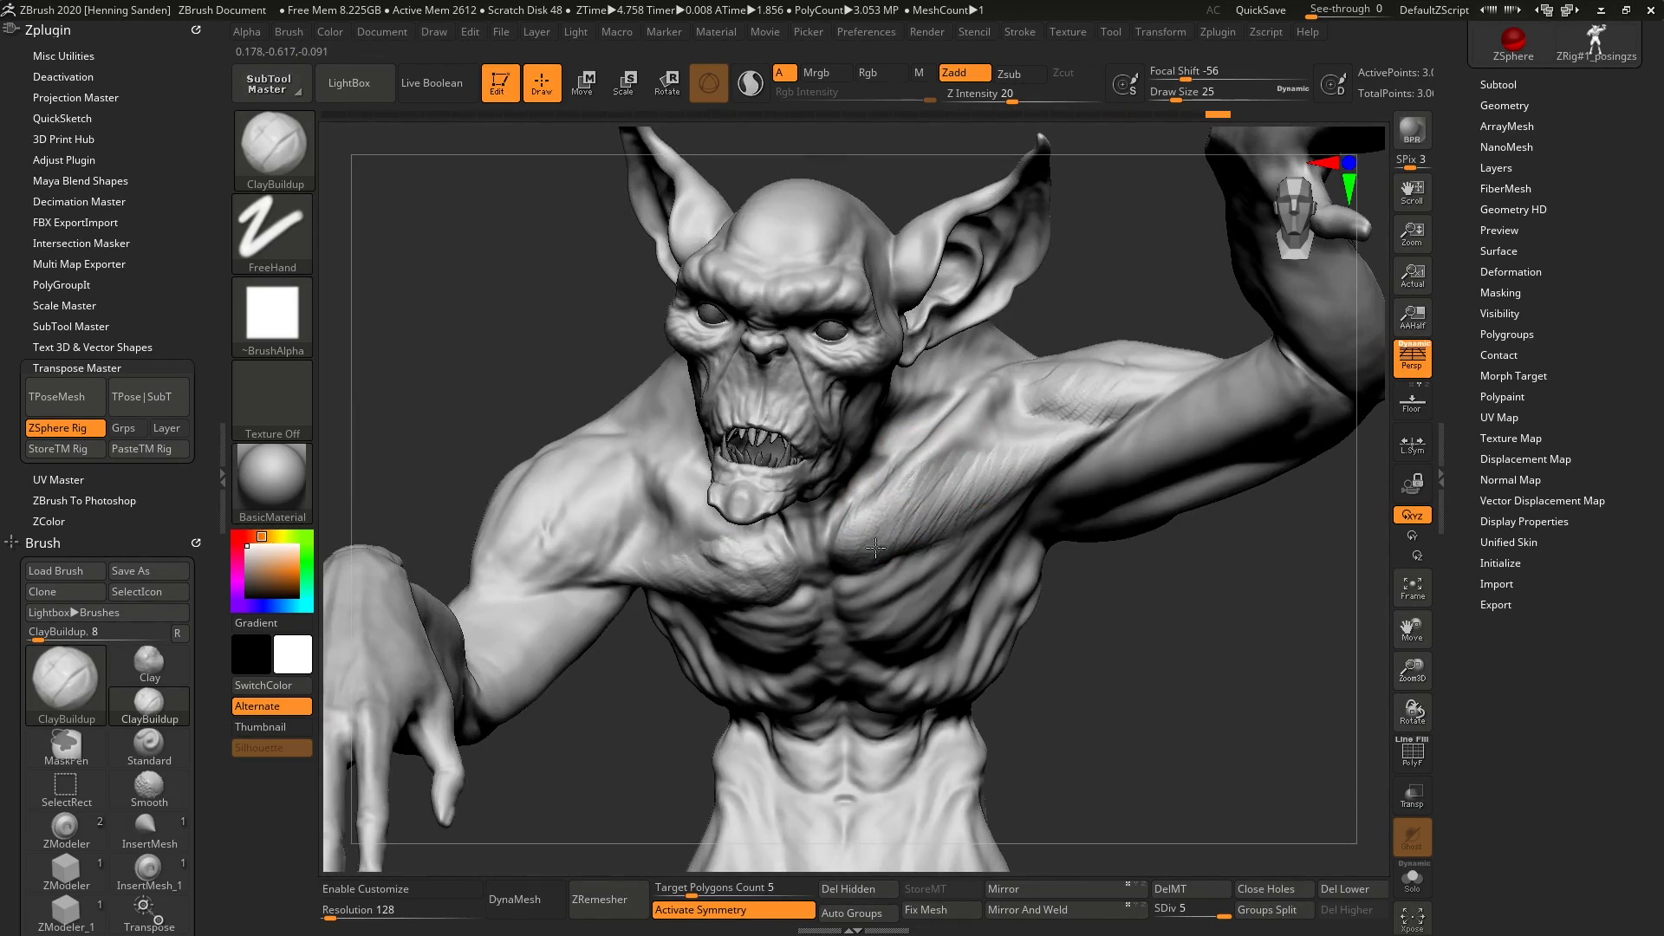